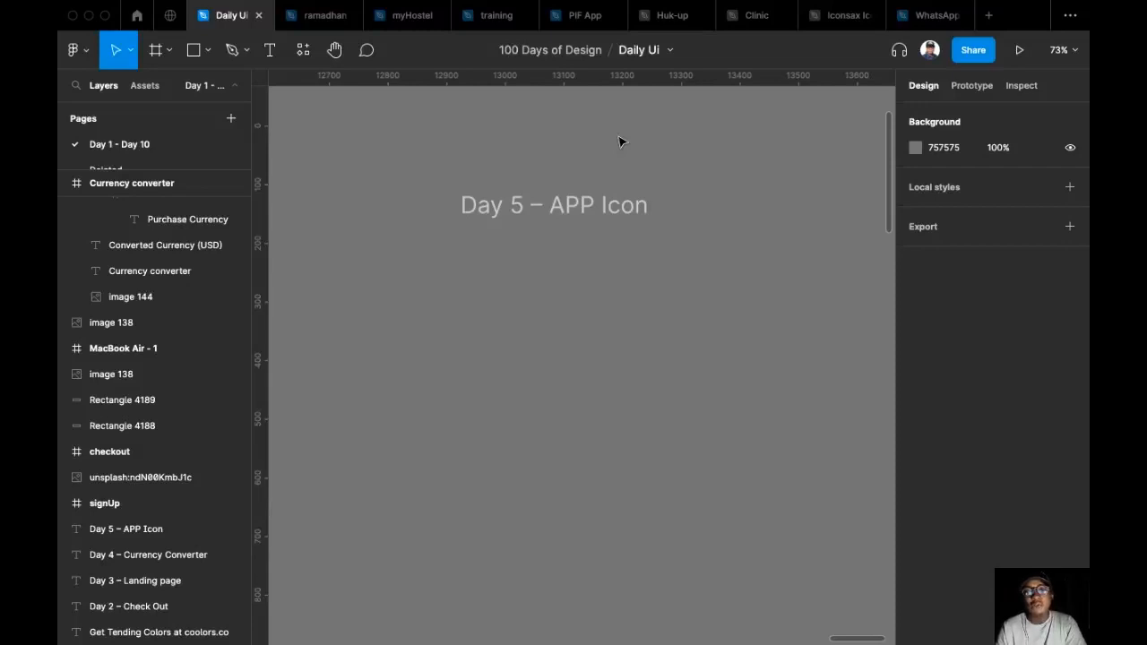
scroll(616, 142, "up", 2)
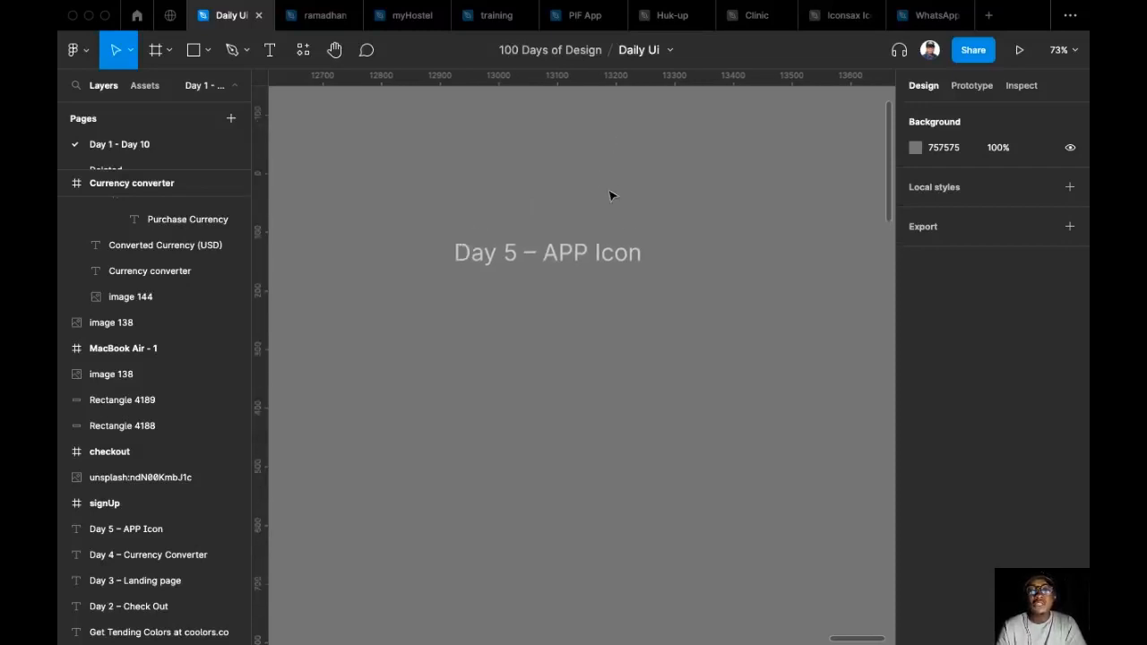
scroll(610, 196, "down", 2)
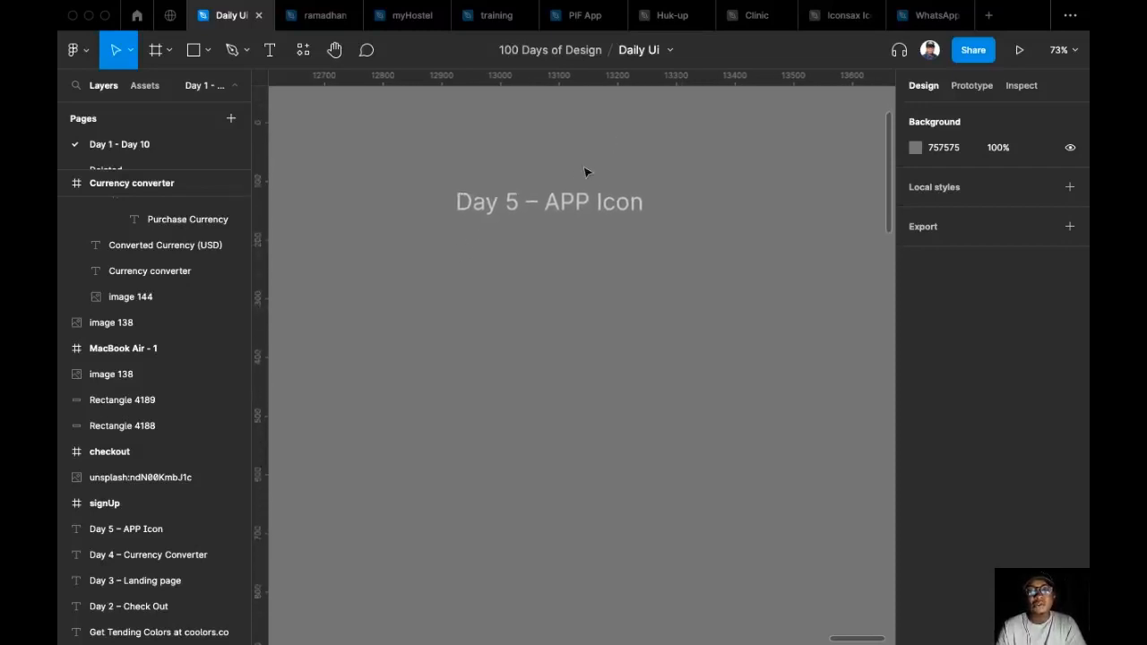
scroll(568, 225, "up", 1)
scroll(568, 225, "down", 1)
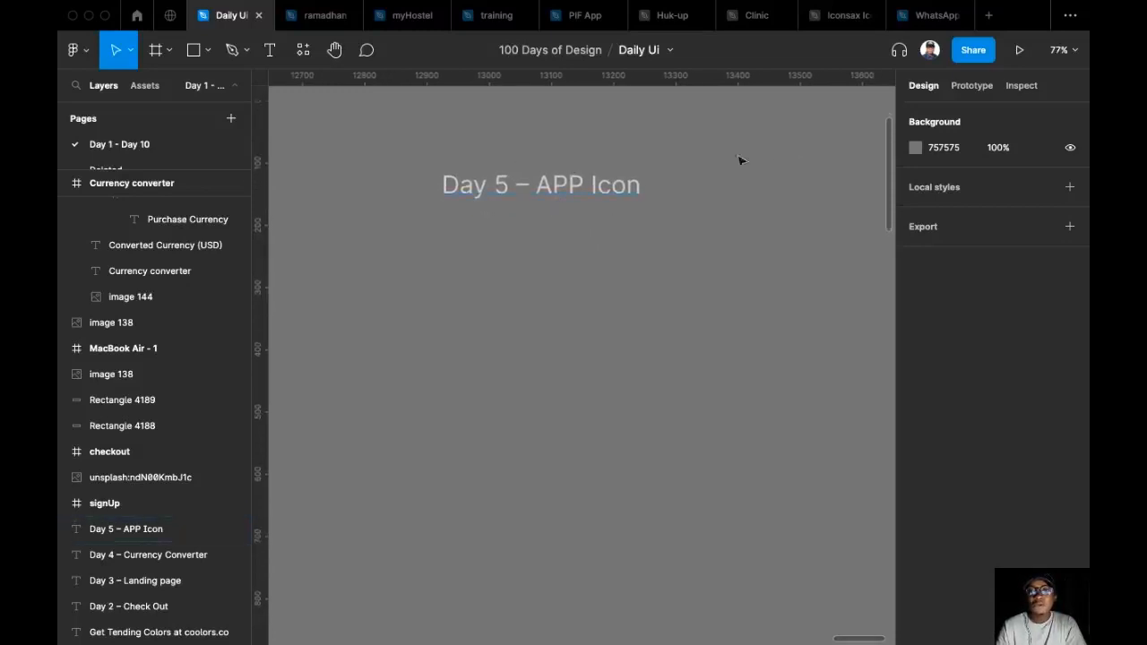
Insert an iPhone 13 Pro Max frame and place it beneath the "Day 5 – APP Icon" heading.
left_click(157, 51)
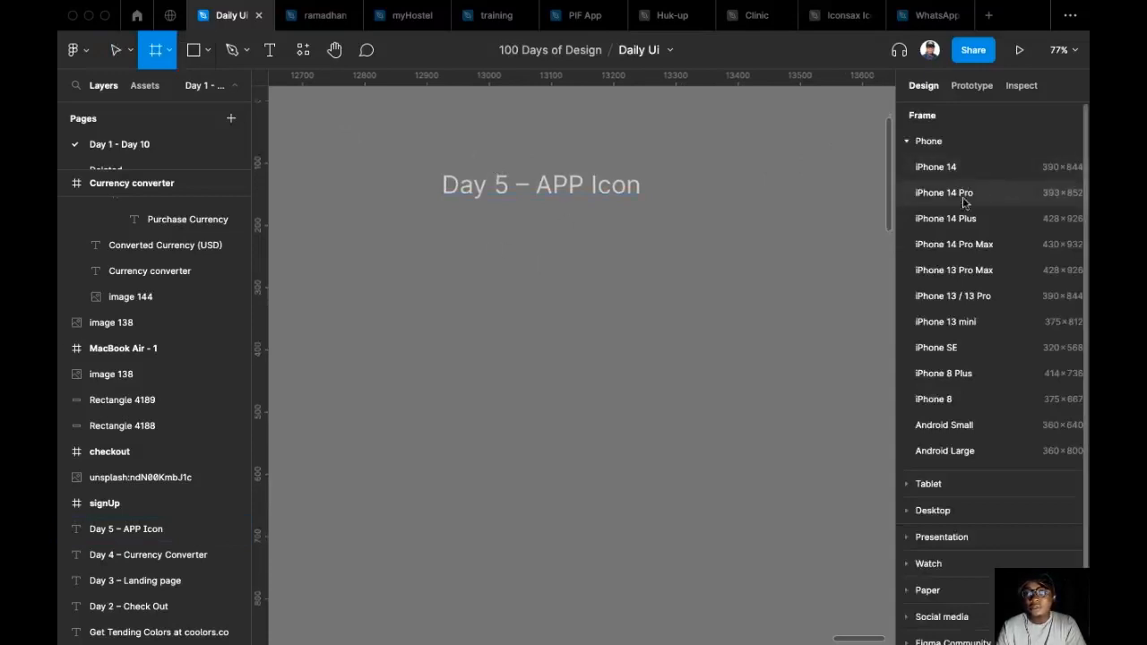
left_click(983, 273)
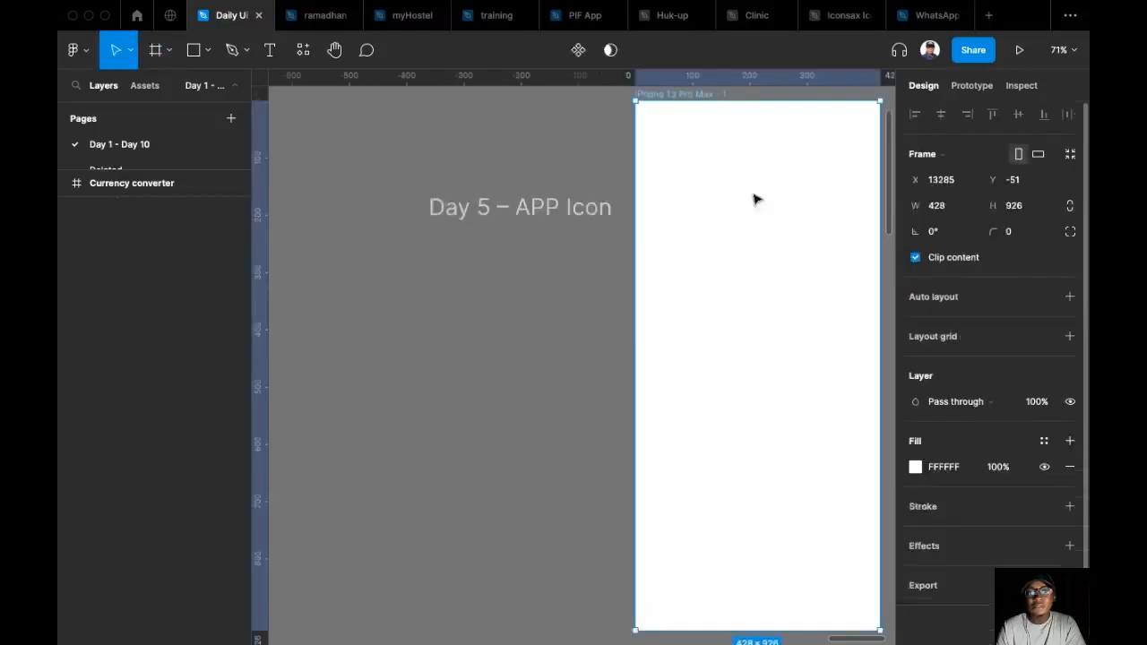
left_click_drag(527, 351, 507, 355)
Rename the new iPhone frame "App Icons".
double_click(484, 242)
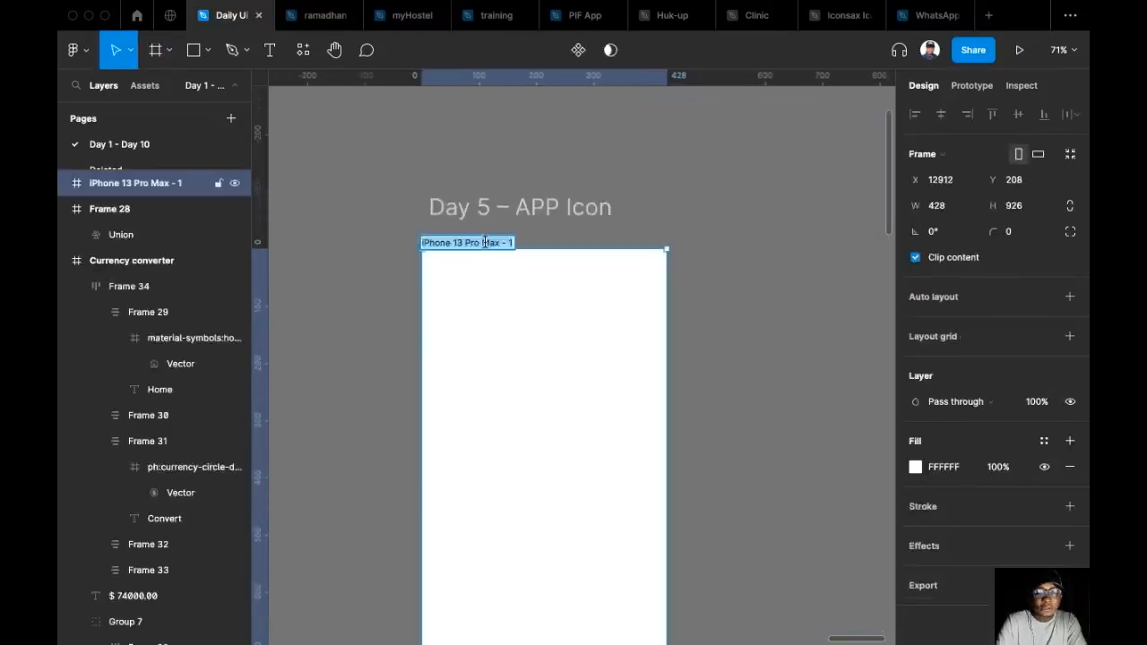
type("App Icons")
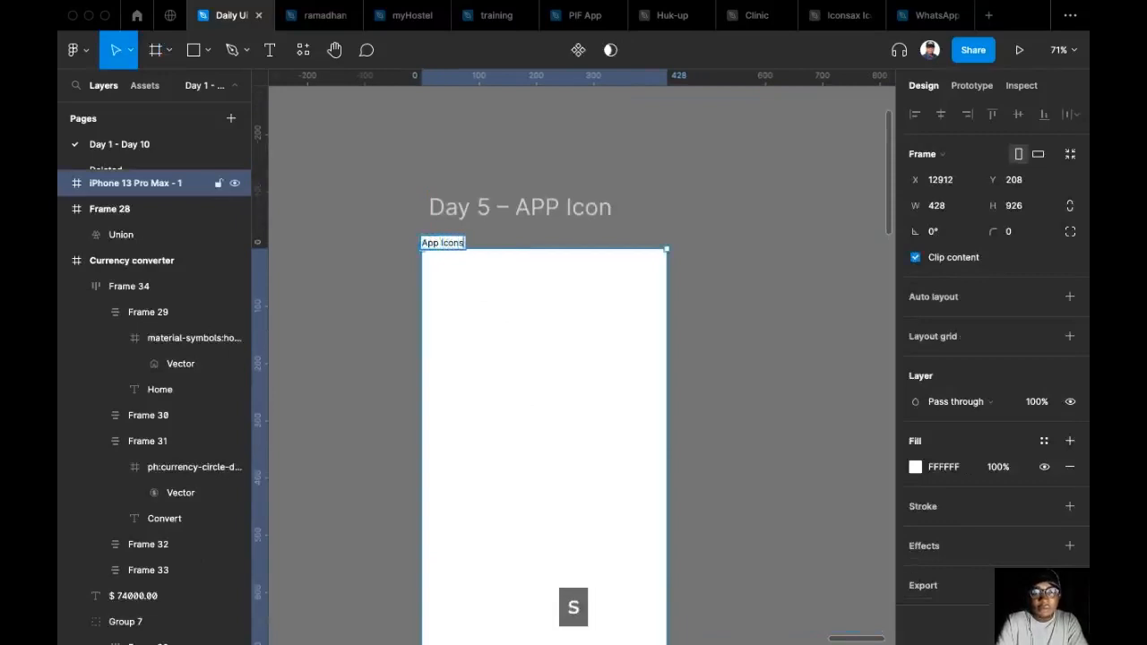
left_click(643, 175)
Move the App Icons frame slightly up under the heading, to a Y position of about 199.
left_click(617, 271)
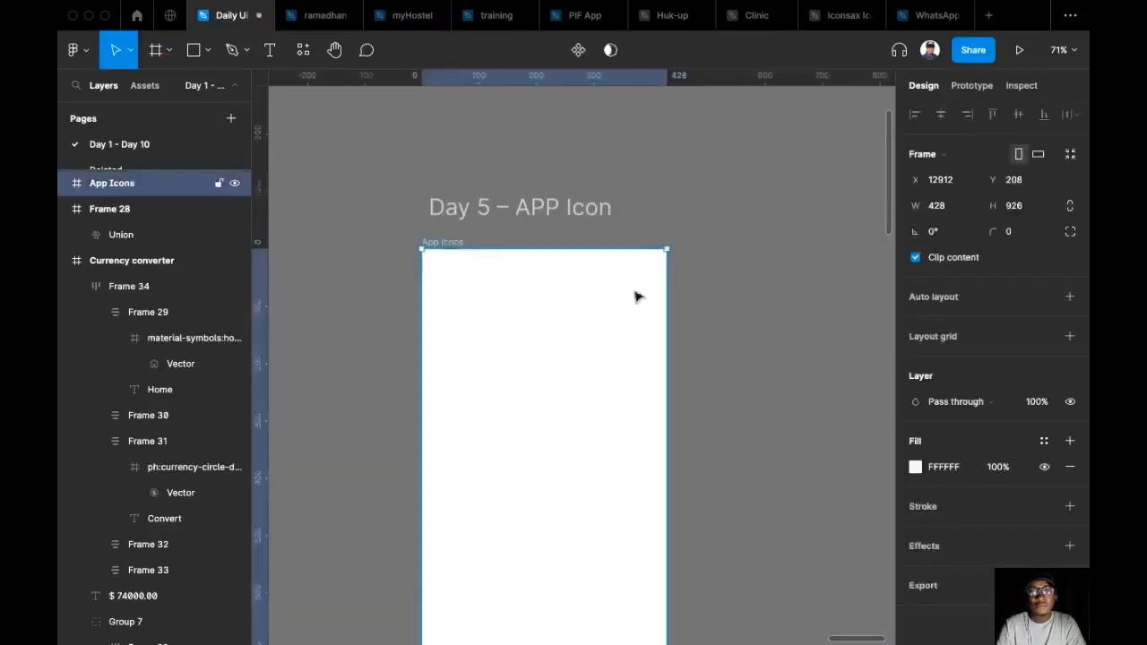
left_click(651, 211)
left_click_drag(614, 307, 615, 294)
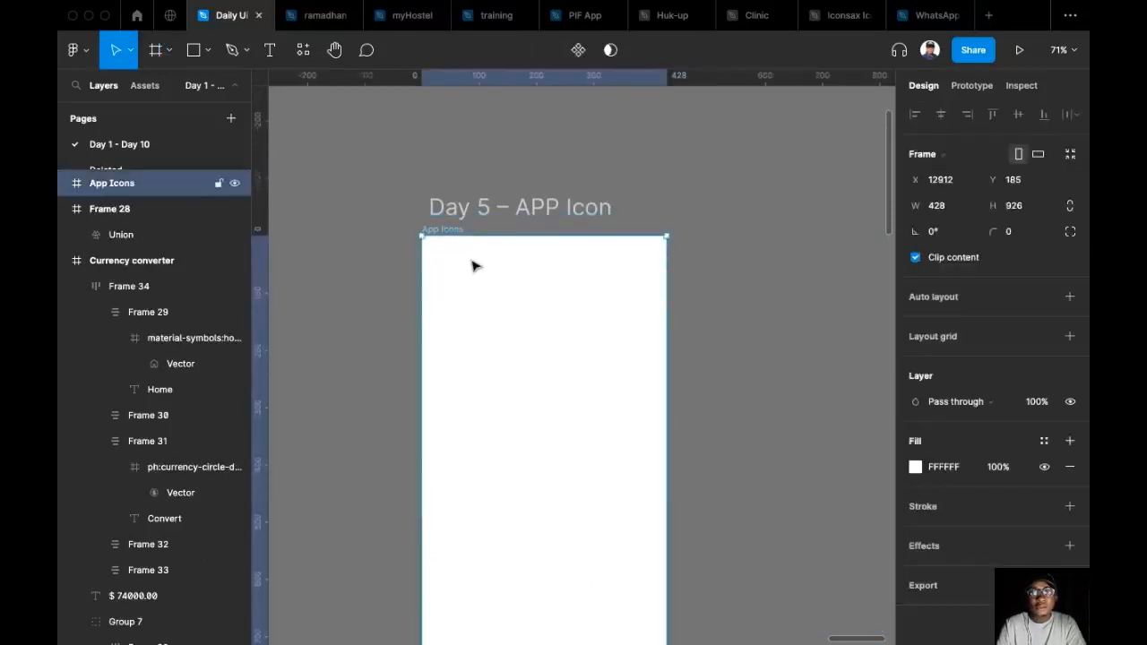
left_click_drag(473, 261, 473, 271)
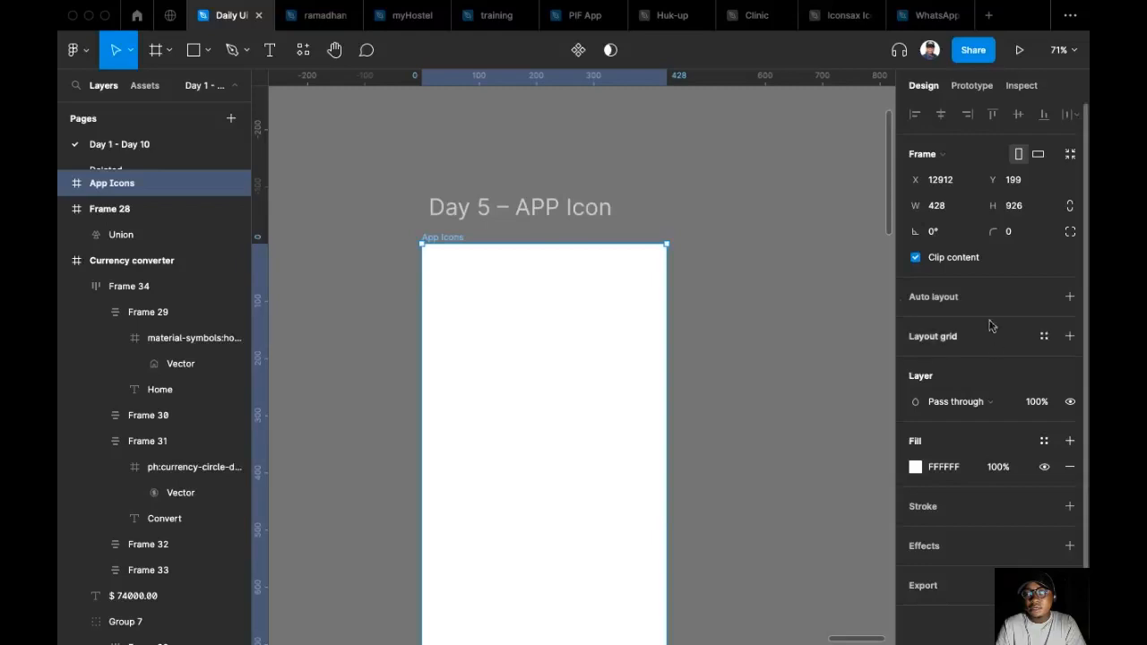
Add a layout grid to the App Icons frame and make it a columns grid with a count of 6.
left_click(1071, 336)
left_click(915, 362)
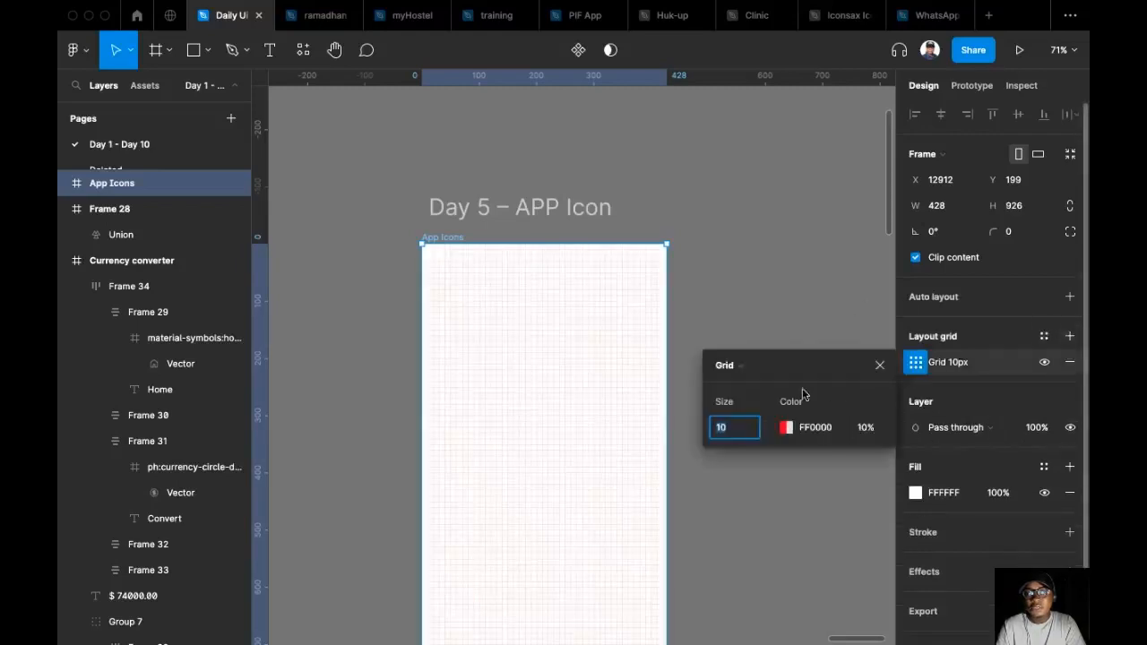
left_click(751, 365)
left_click(755, 384)
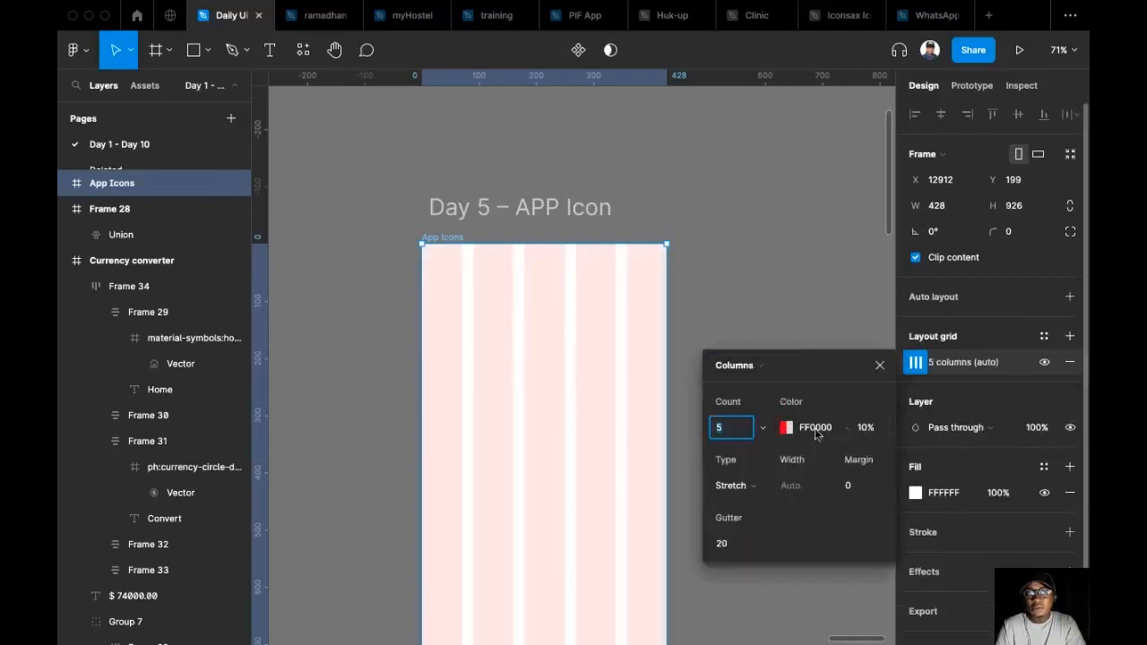
type("6")
key("Return")
Set the column grid's margin to 24 and its gutter to 16, and close the grid settings.
left_click(856, 484)
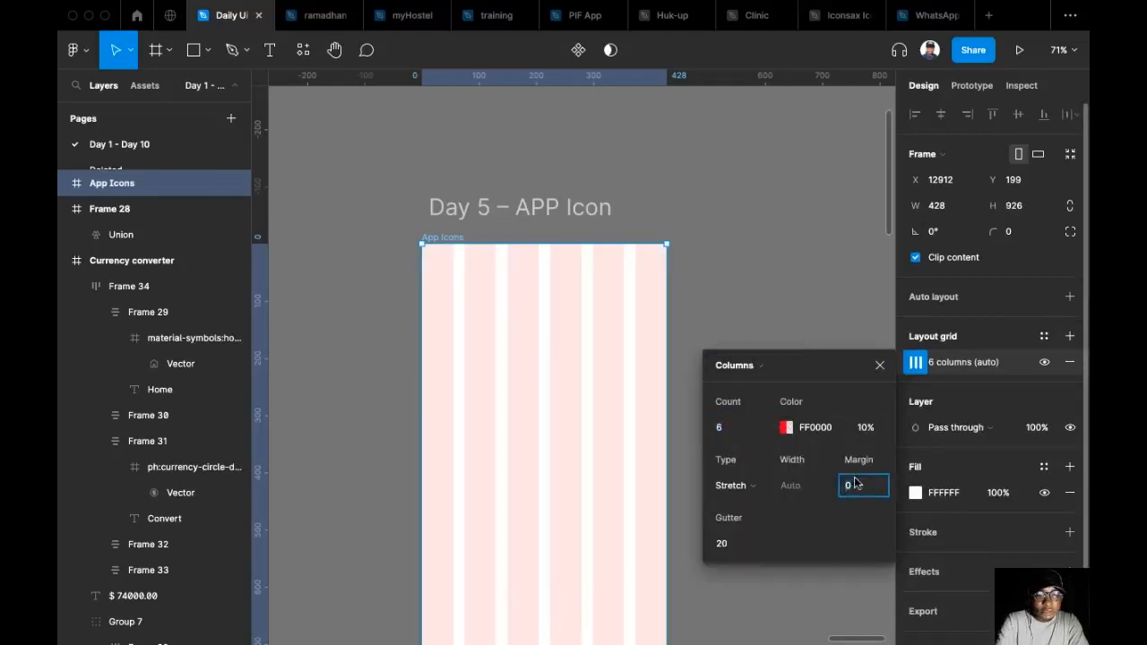
type("24")
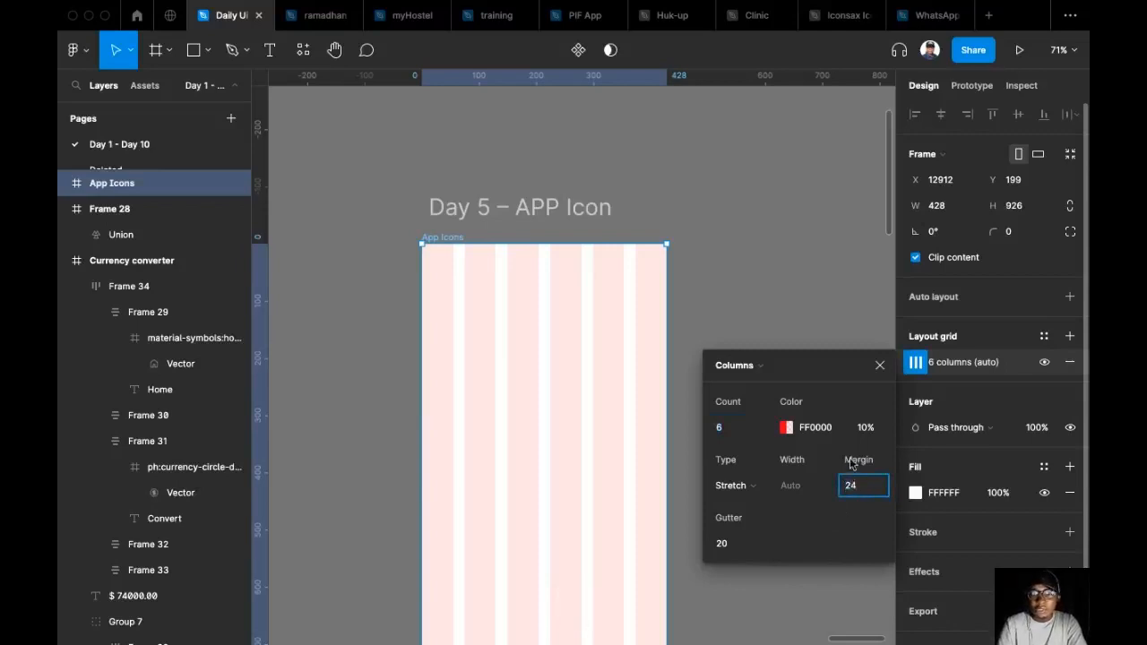
left_click(710, 550)
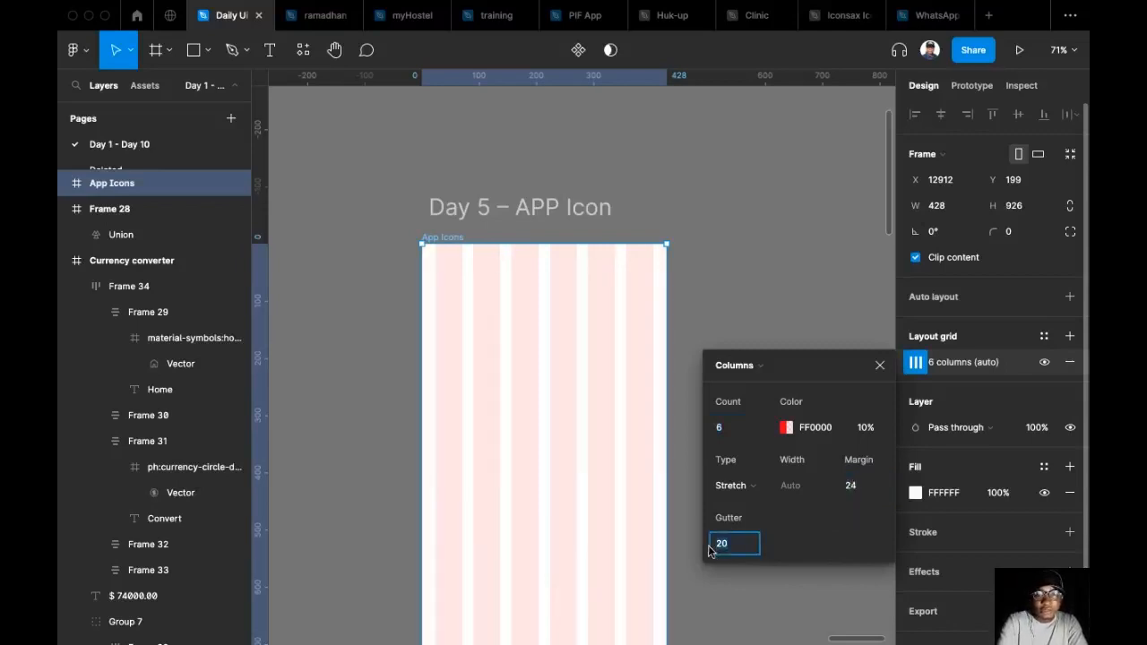
key("Return")
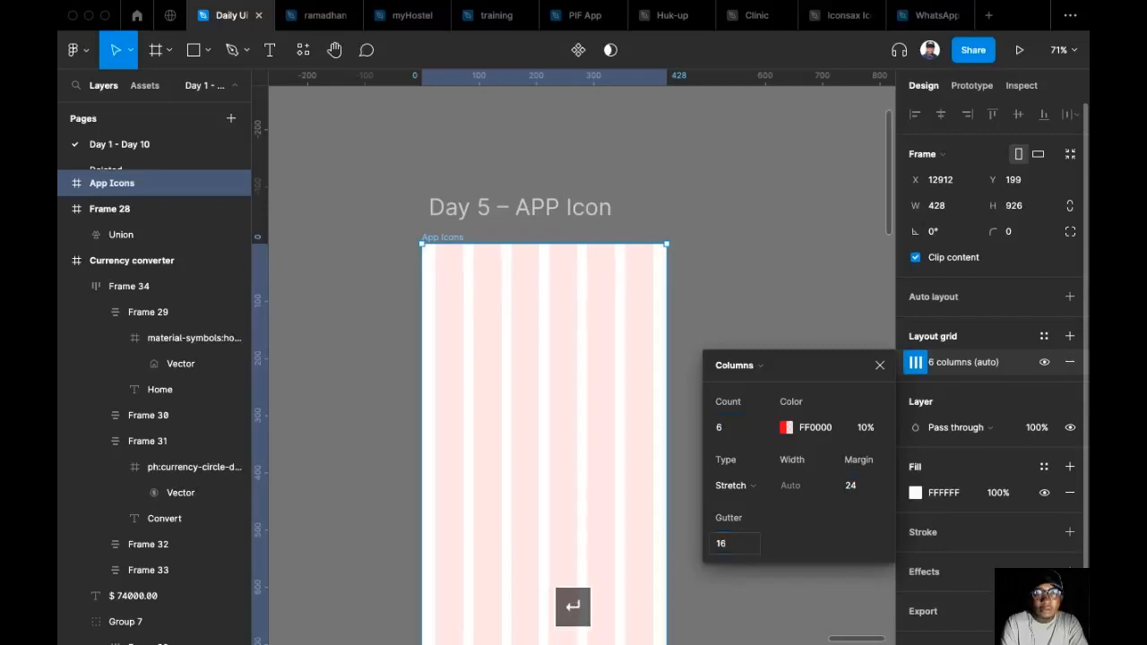
left_click(683, 233)
scroll(683, 233, "up", 5)
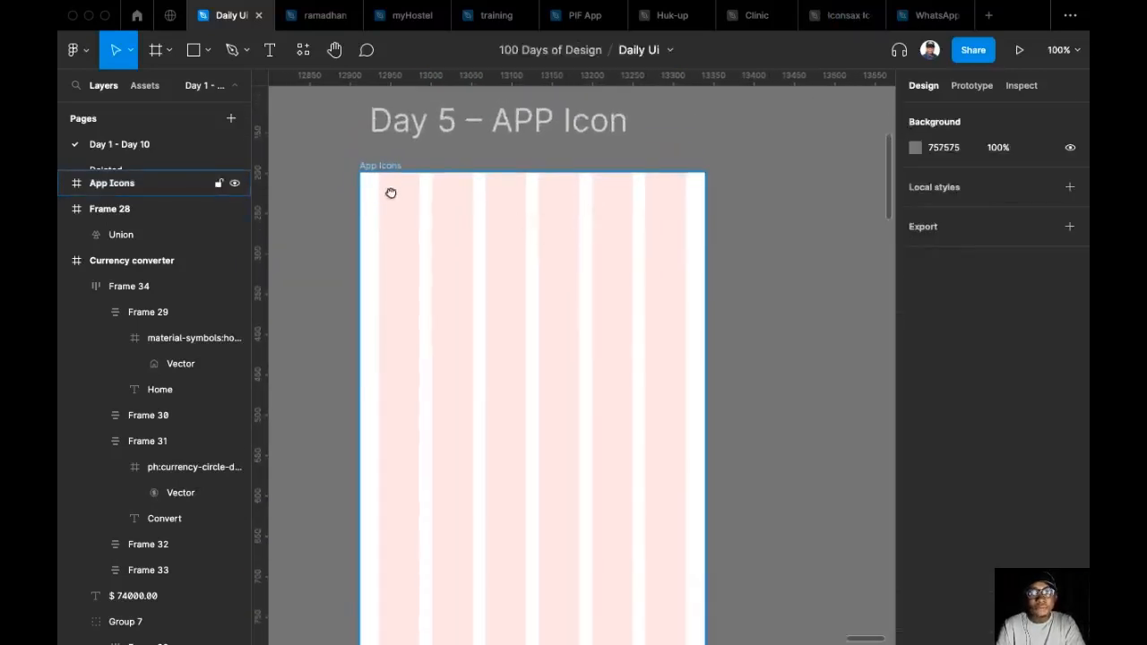
left_click_drag(389, 192, 395, 199)
scroll(336, 184, "up", 2)
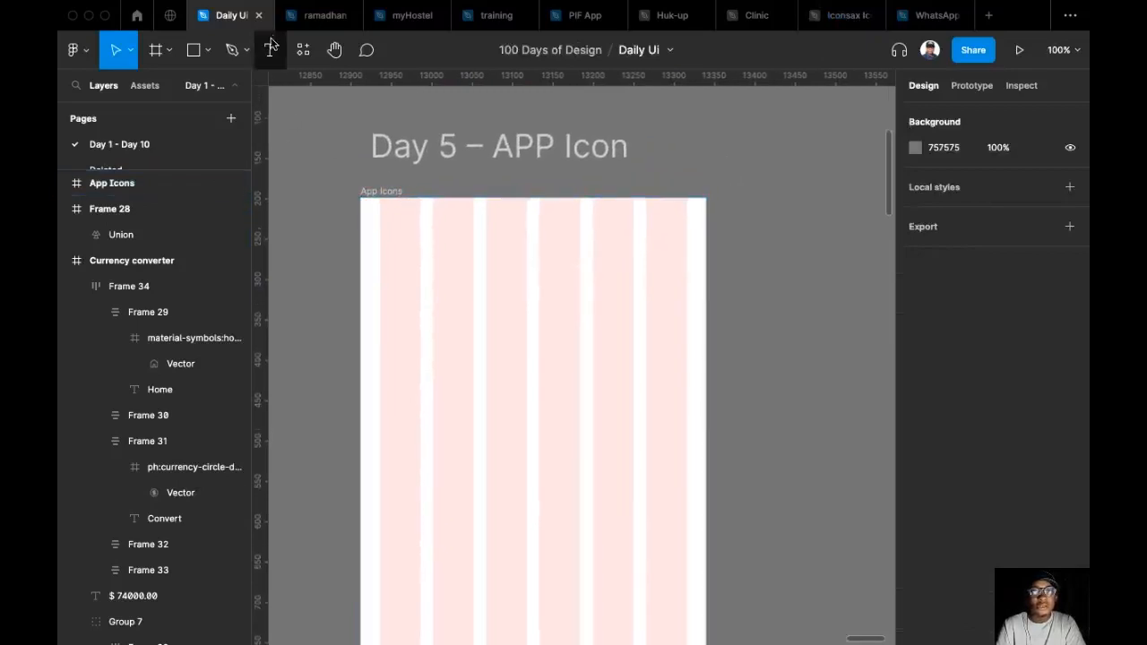
left_click(194, 51)
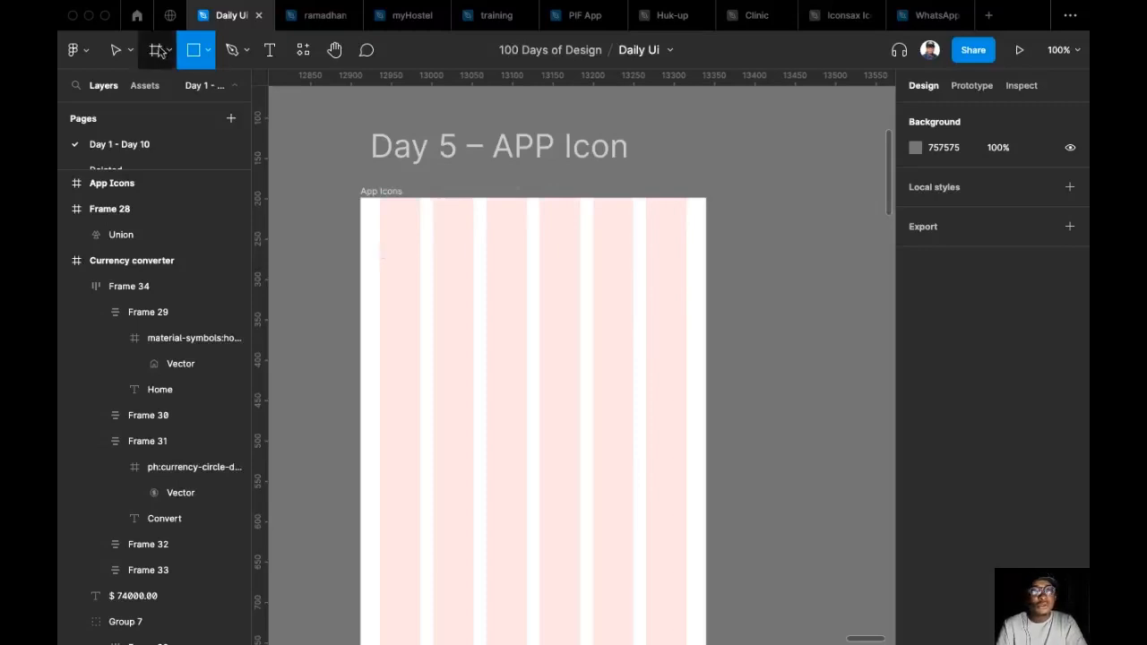
left_click_drag(379, 261, 406, 312)
key("BackSpace")
Draw a square frame at the first column's edge near the top of App Icons and set its size to 64 × 64.
key("f")
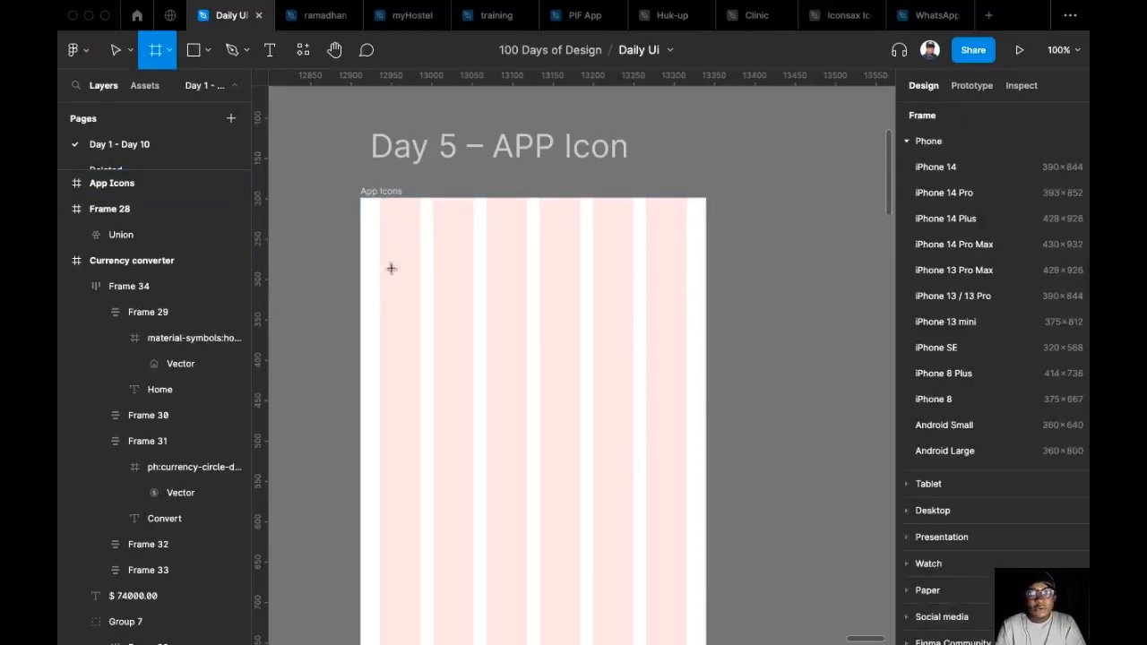
left_click_drag(379, 270, 421, 322)
left_click(1028, 209)
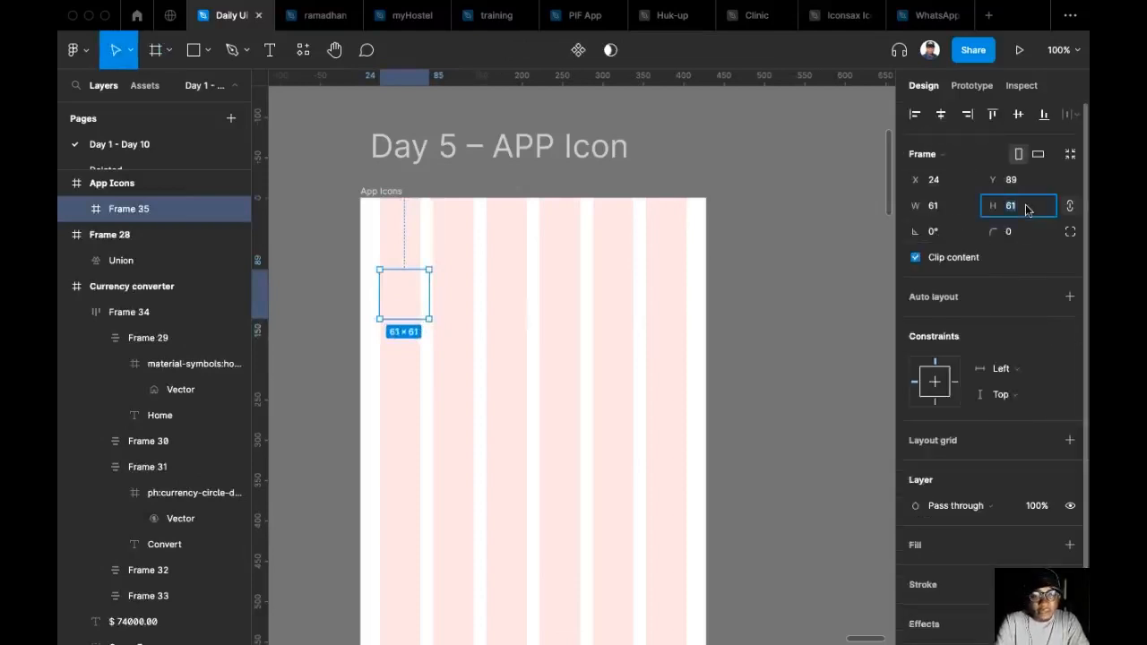
type("6")
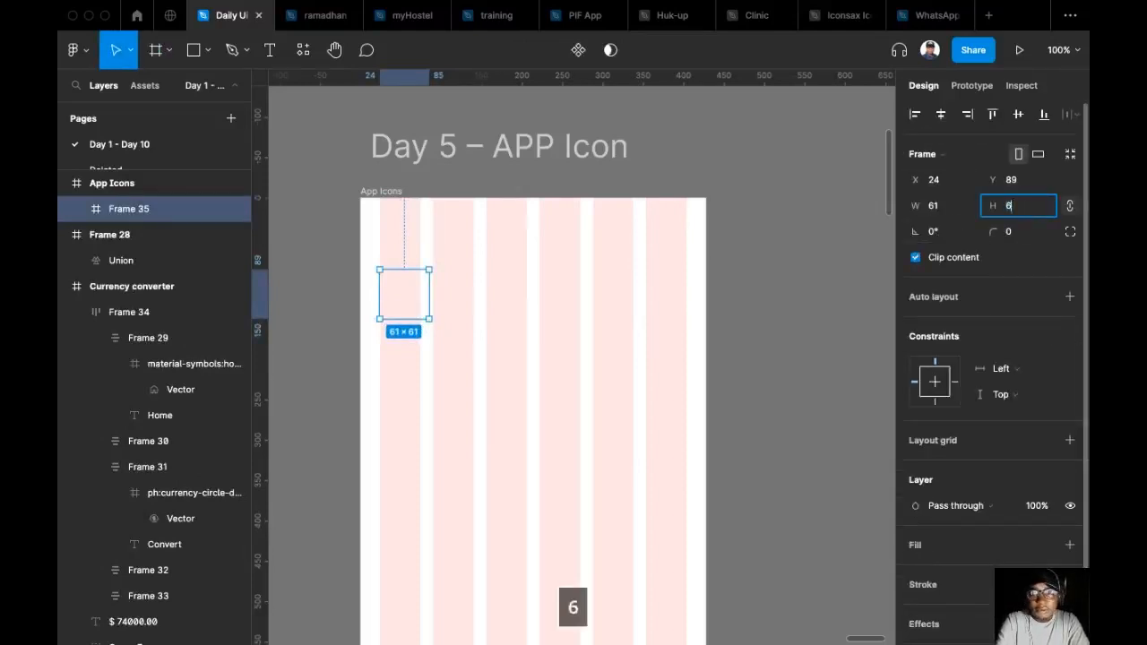
type("4")
key("Return")
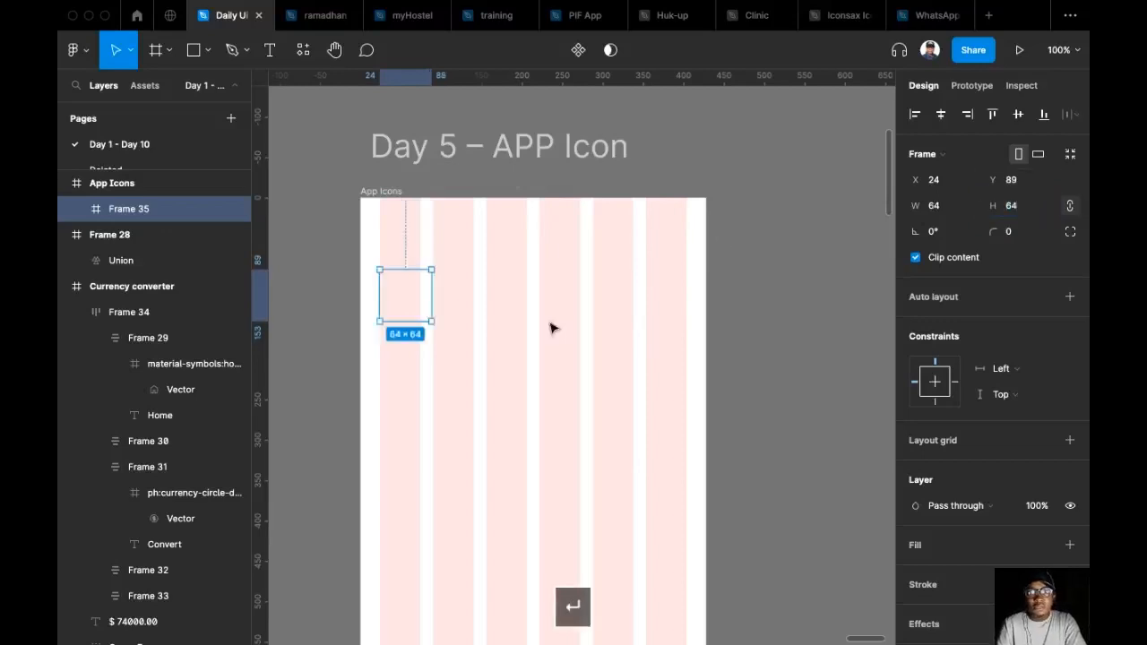
Add a solid fill to the 64 × 64 frame and colour it dark blue, 163ABB.
scroll(414, 305, "up", 1)
scroll(423, 326, "up", 1)
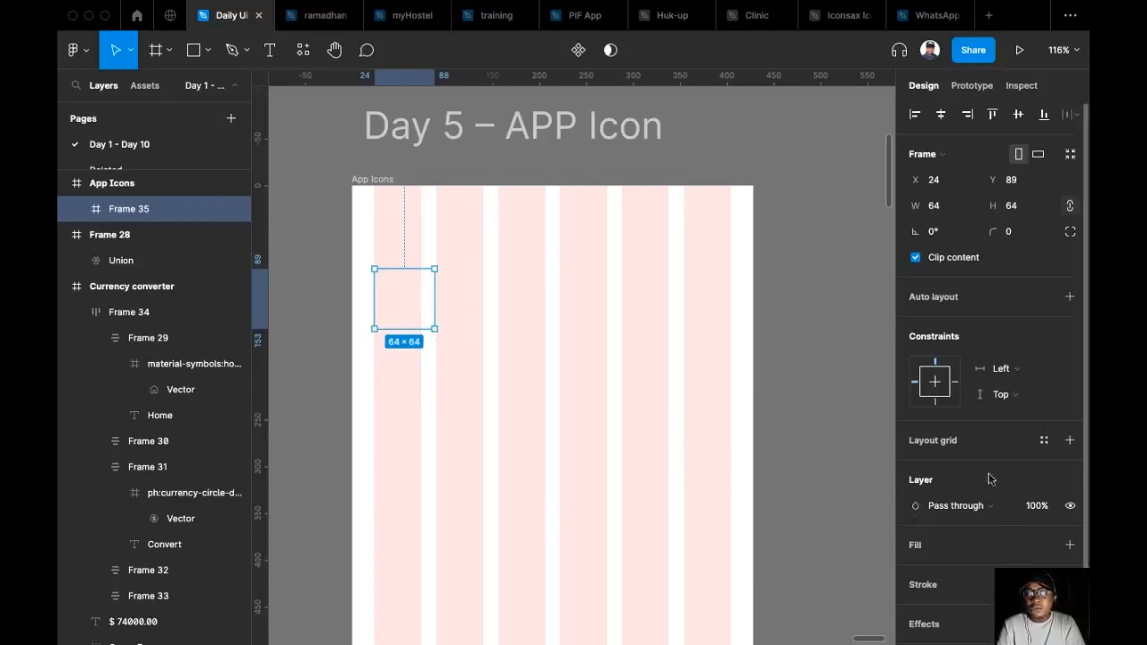
left_click(1071, 545)
scroll(947, 537, "down", 1)
left_click(916, 518)
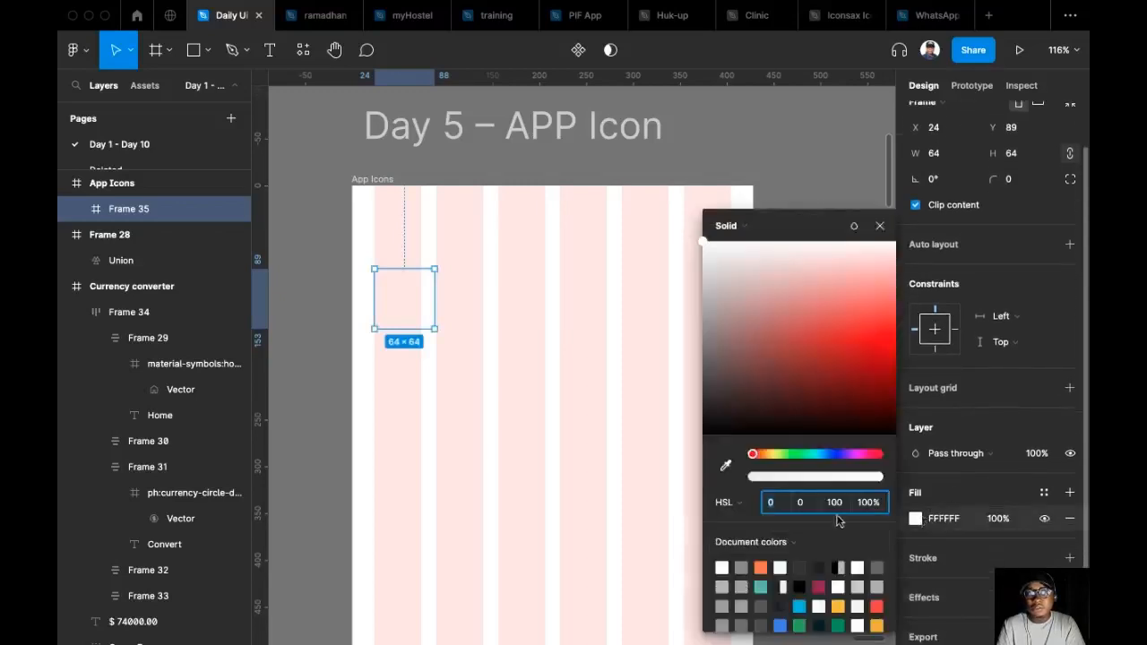
left_click(832, 454)
left_click(855, 356)
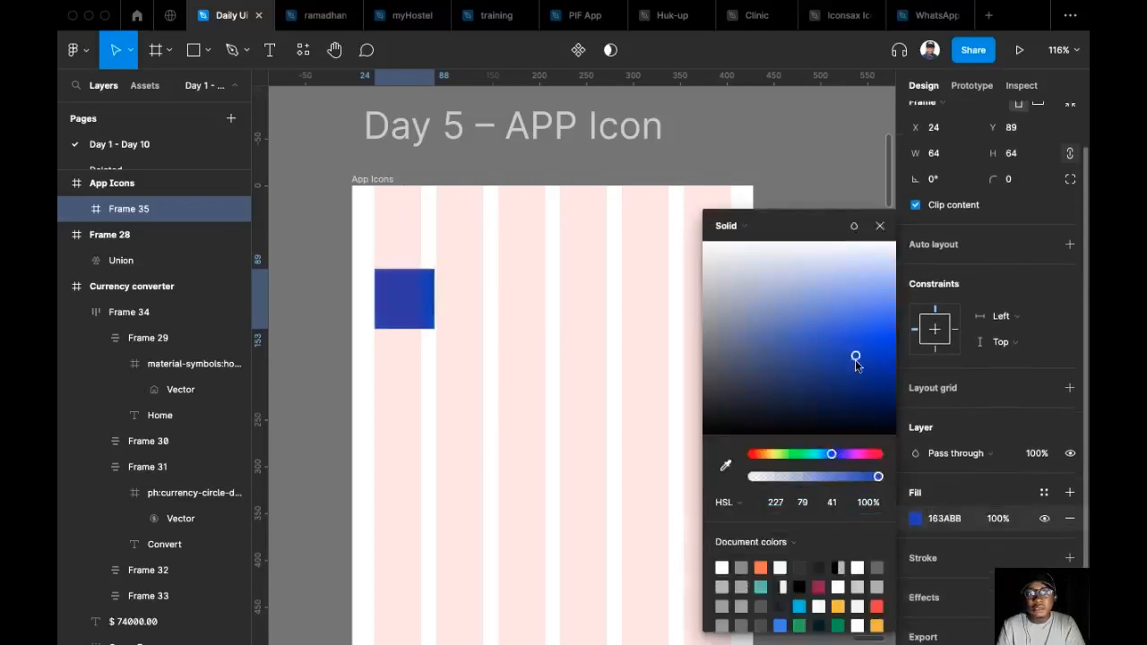
Set the blue square's corner radius to 8 and close the colour picker.
scroll(493, 300, "up", 2)
left_click(1014, 184)
type("8")
key("Return")
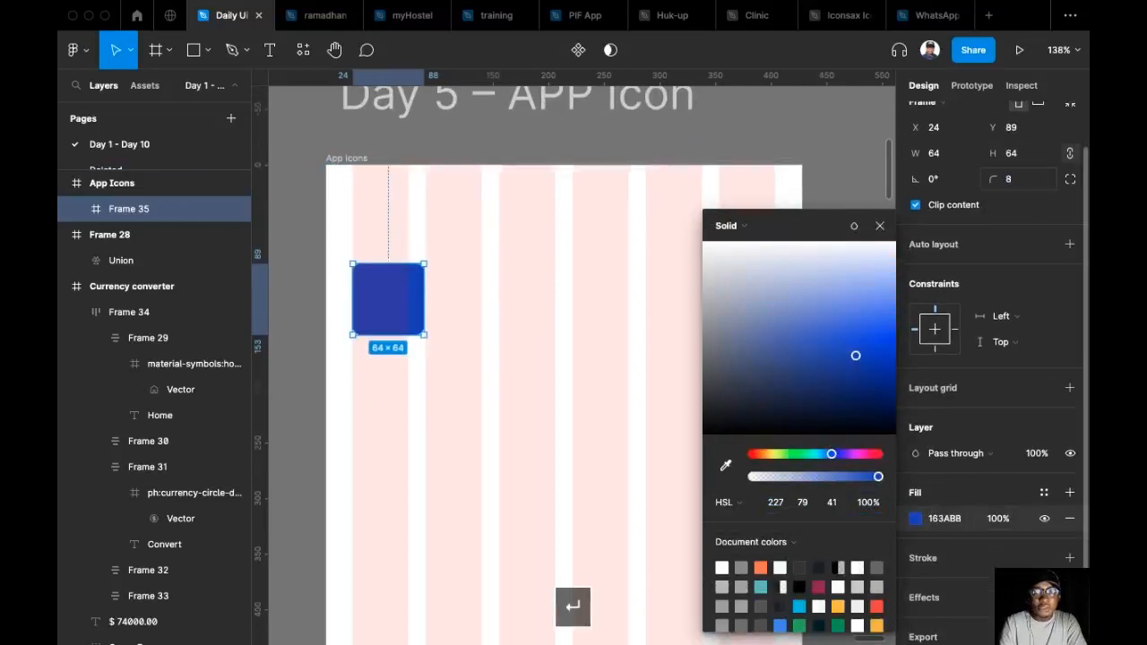
left_click(428, 309)
left_click(421, 305)
left_click_drag(461, 311, 579, 305)
scroll(511, 367, "down", 2)
left_click_drag(445, 324, 481, 316)
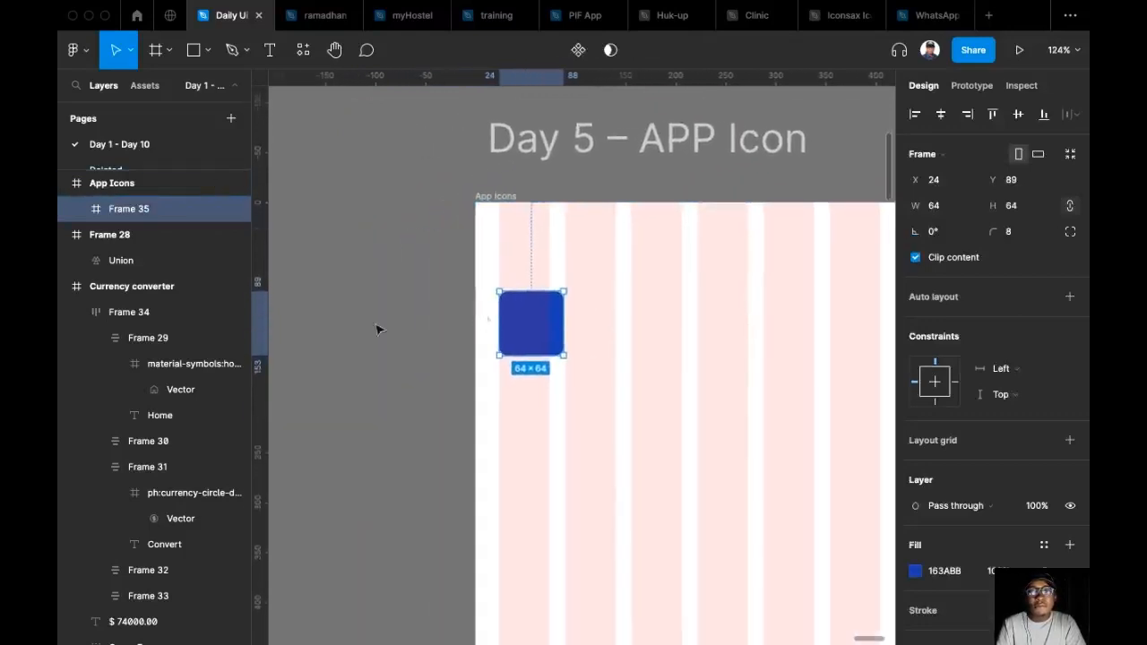
scroll(422, 289, "up", 1)
scroll(422, 290, "down", 3)
scroll(484, 339, "up", 4)
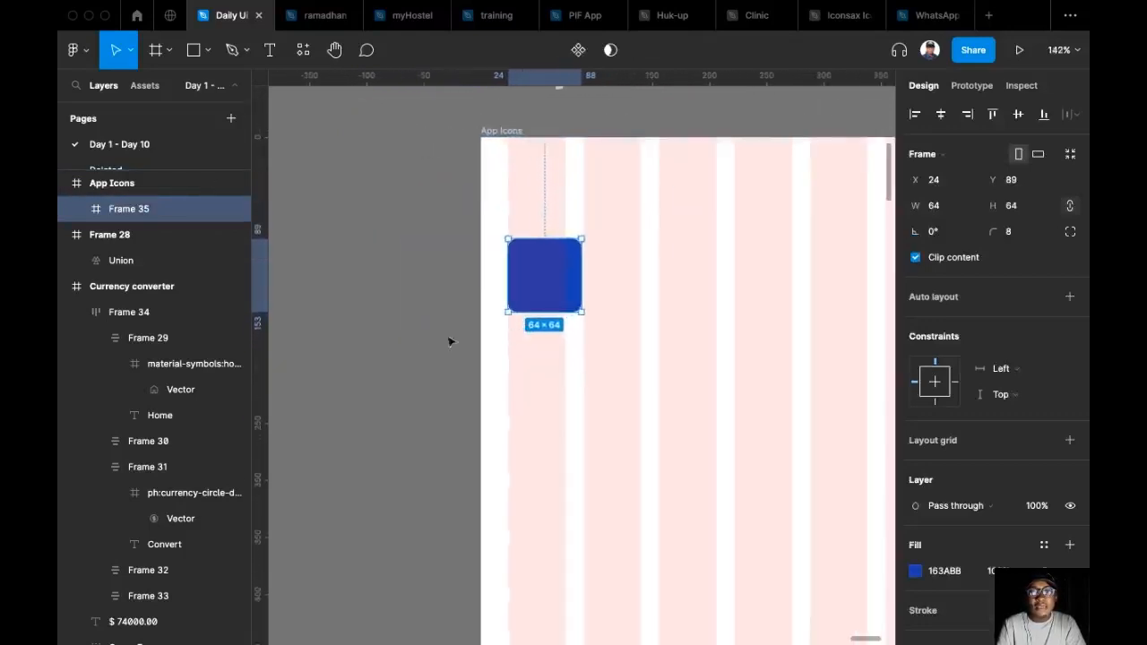
Copy the teal triangle logo from the signUp frame of the "Day 1 – Sign up" design.
scroll(535, 343, "down", 6)
scroll(681, 323, "left", 3)
scroll(745, 313, "down", 6)
left_click_drag(648, 227, 889, 177)
left_click_drag(363, 310, 867, 288)
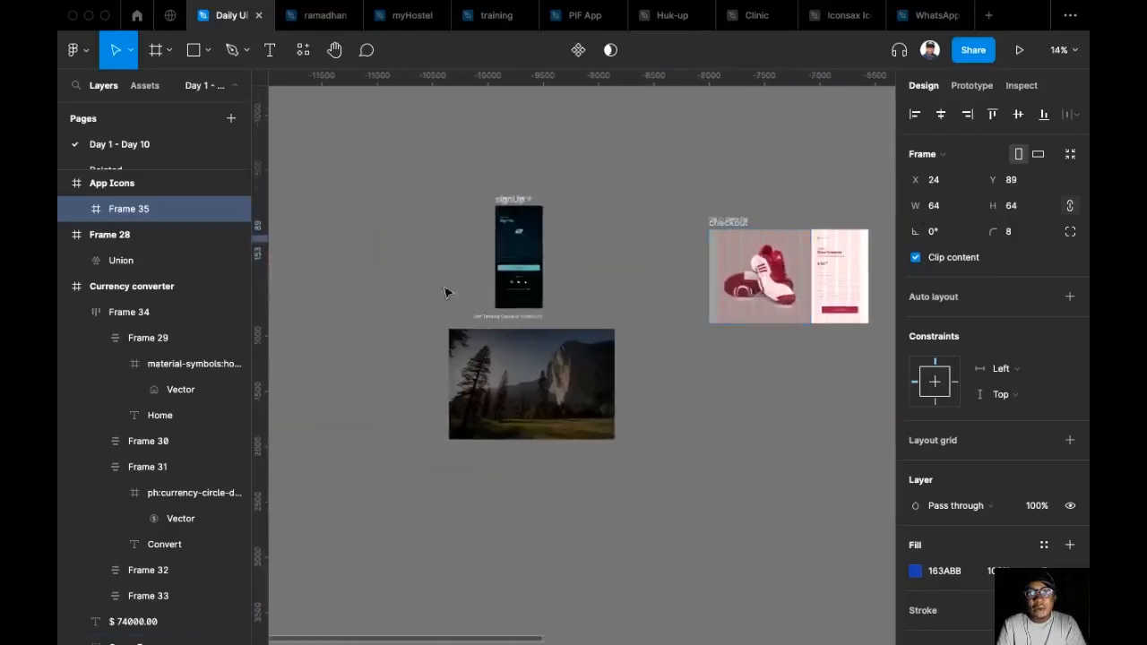
scroll(445, 292, "left", 3)
scroll(750, 236, "up", 8)
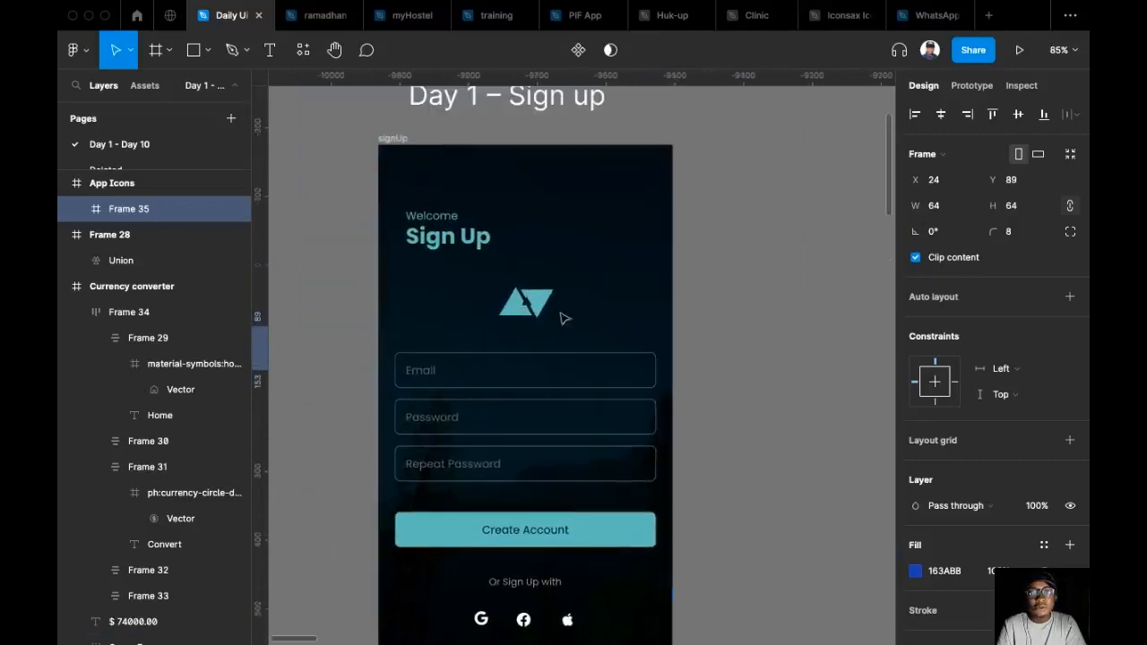
left_click(537, 305)
key("super+c")
Paste the copied logo into the blue 64 × 64 square in the App Icons frame.
left_click_drag(588, 300, 331, 269)
scroll(630, 335, "down", 4)
left_click_drag(757, 358, 300, 286)
scroll(591, 289, "down", 5)
left_click_drag(726, 268, 366, 259)
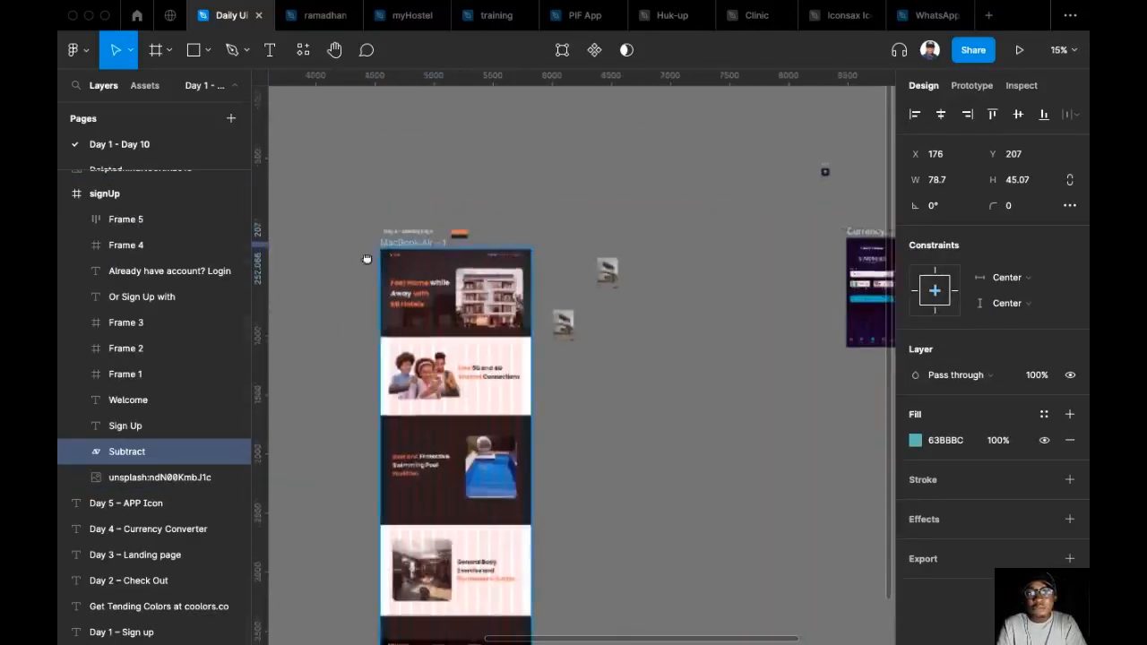
scroll(366, 259, "right", 5)
scroll(633, 239, "up", 6)
scroll(534, 235, "up", 3)
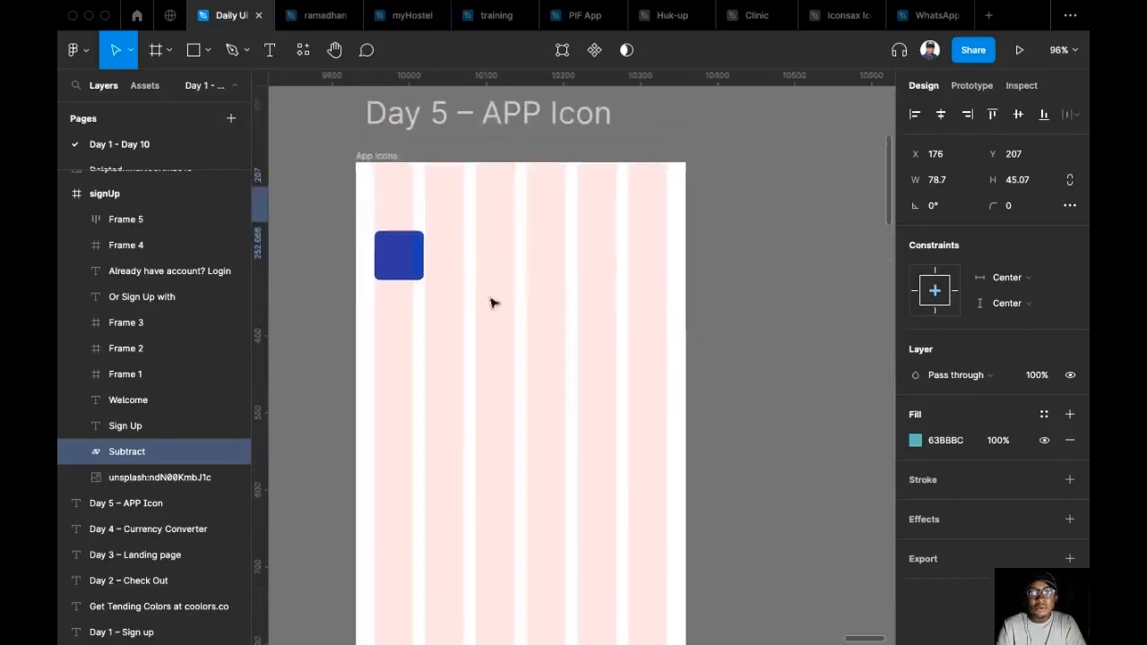
left_click(408, 249)
key("super+v")
scroll(409, 246, "up", 3)
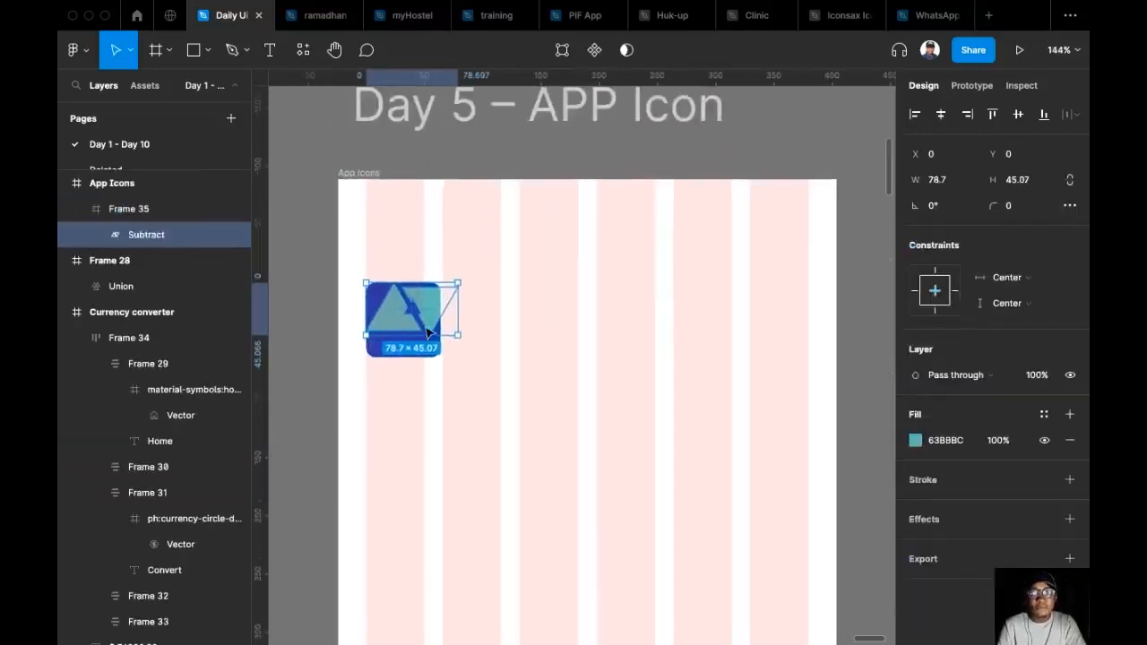
scroll(425, 328, "up", 2)
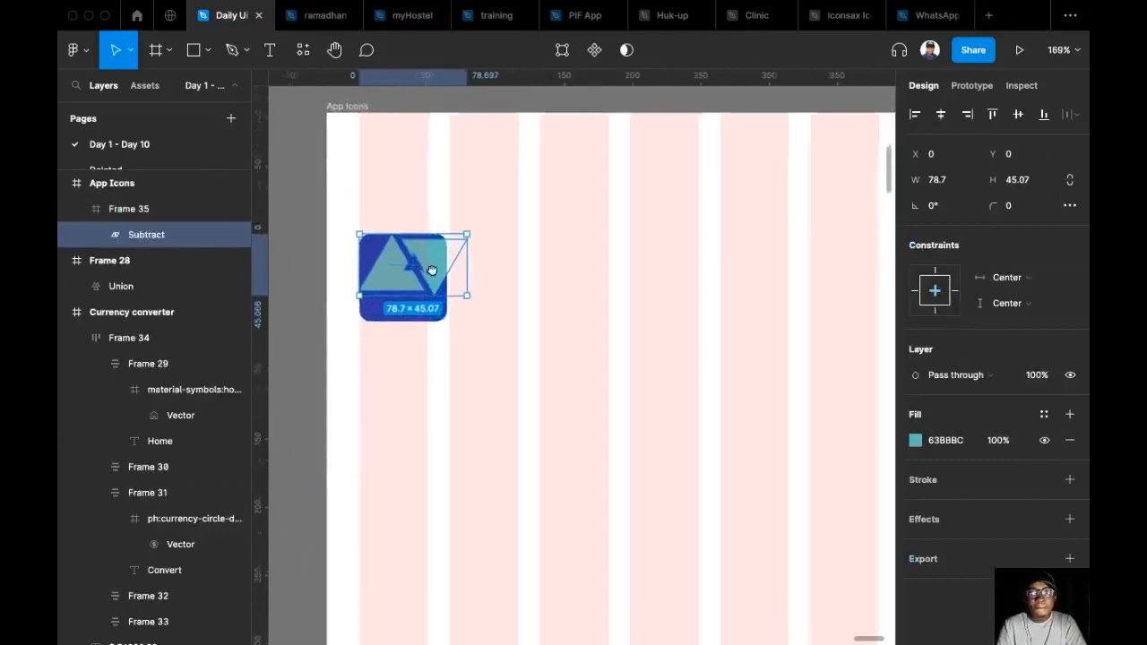
Scale the pasted logo down to a height of 24, keeping its proportions.
left_click(1040, 183)
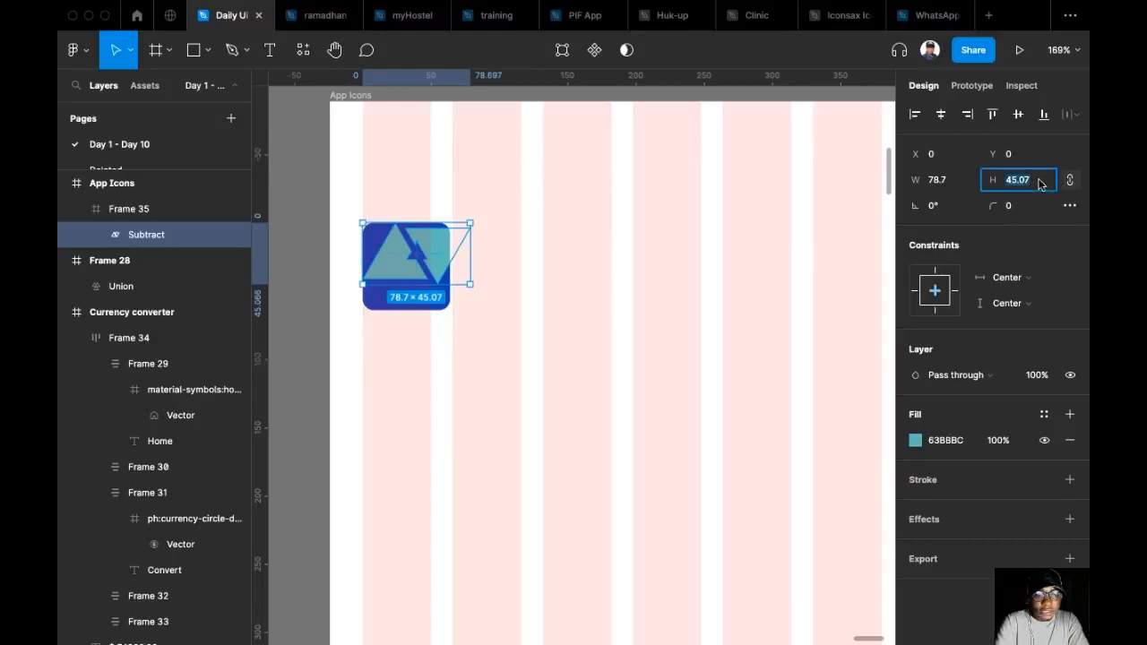
type("36")
key("Return")
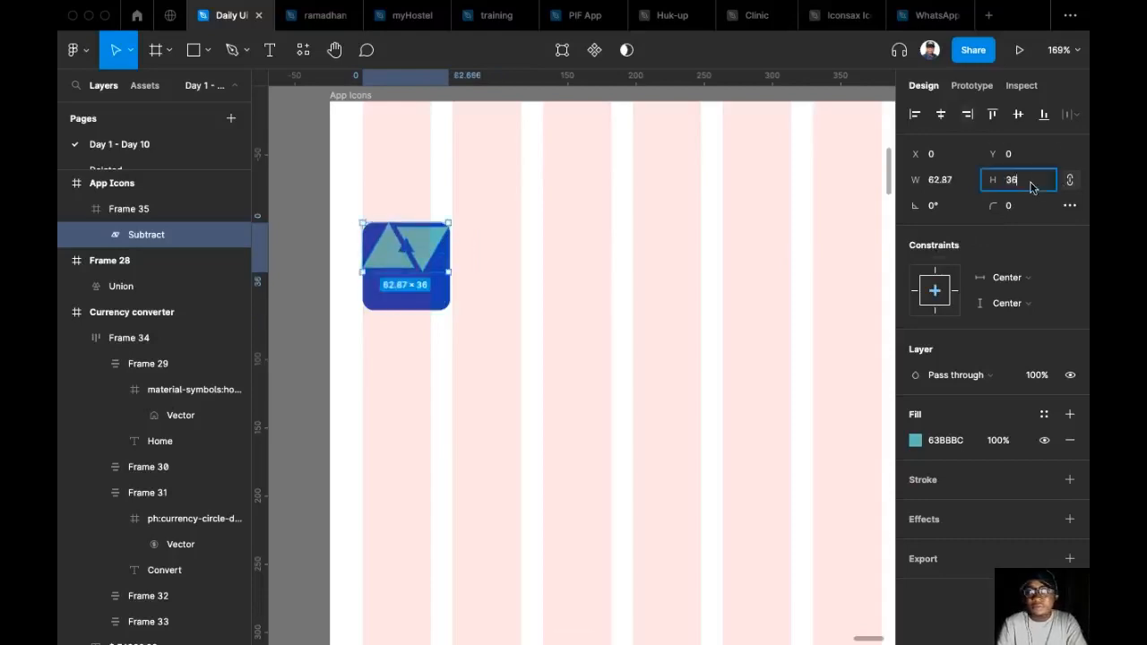
type("24")
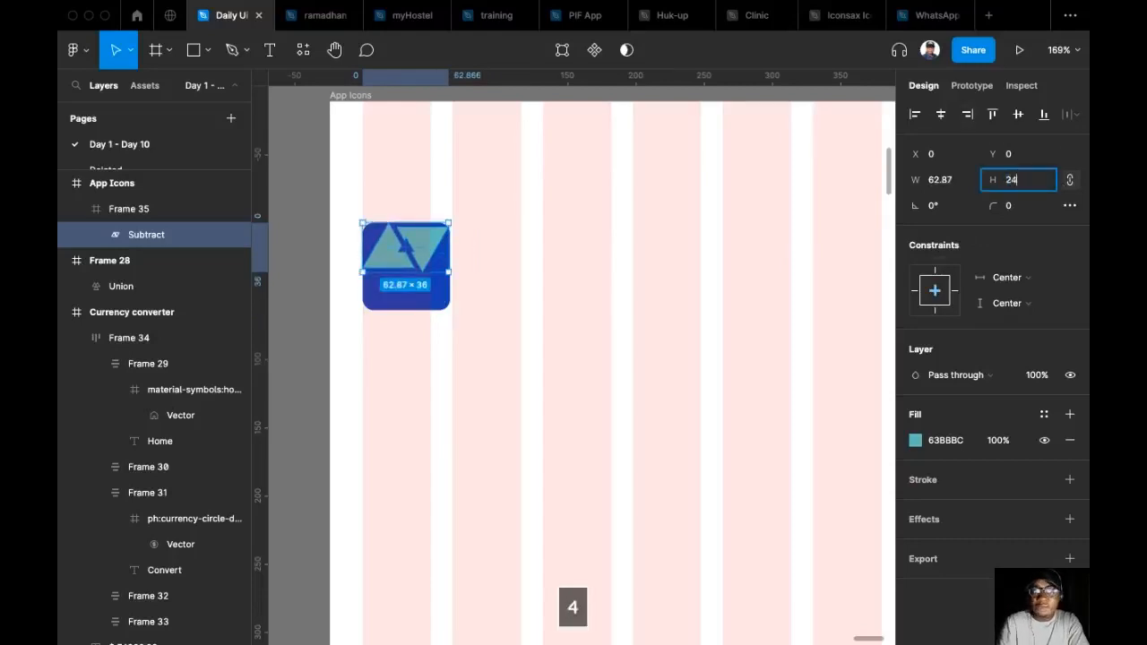
key("Return")
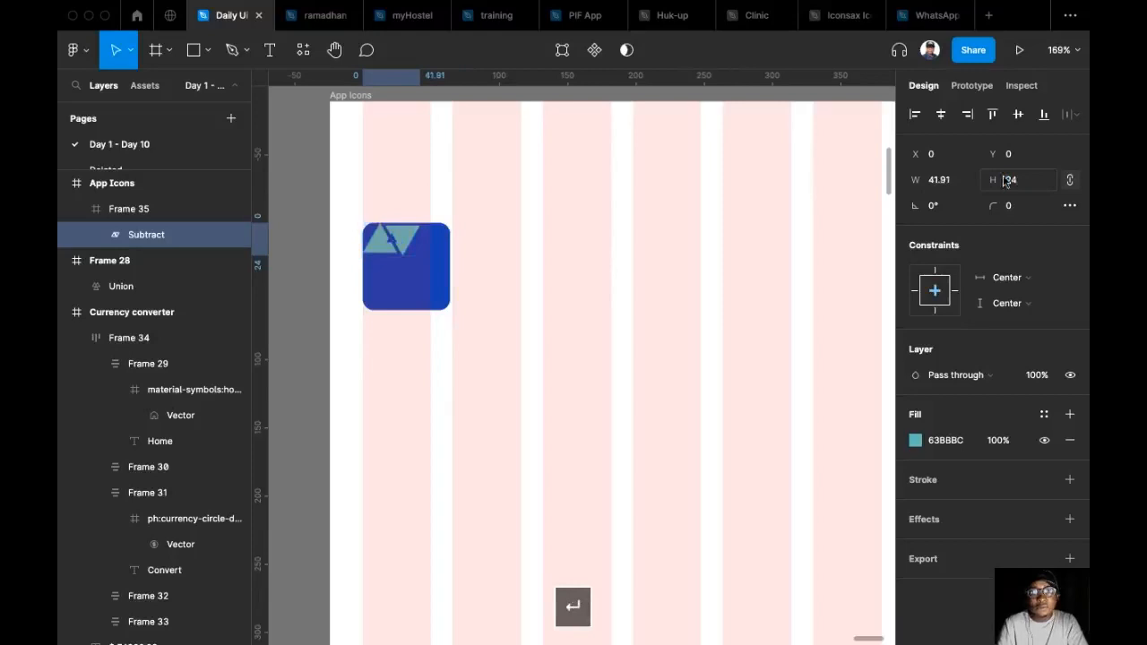
Centre the logo horizontally and vertically within the blue square and deselect it.
left_click(940, 114)
left_click(1019, 114)
scroll(457, 305, "up", 3)
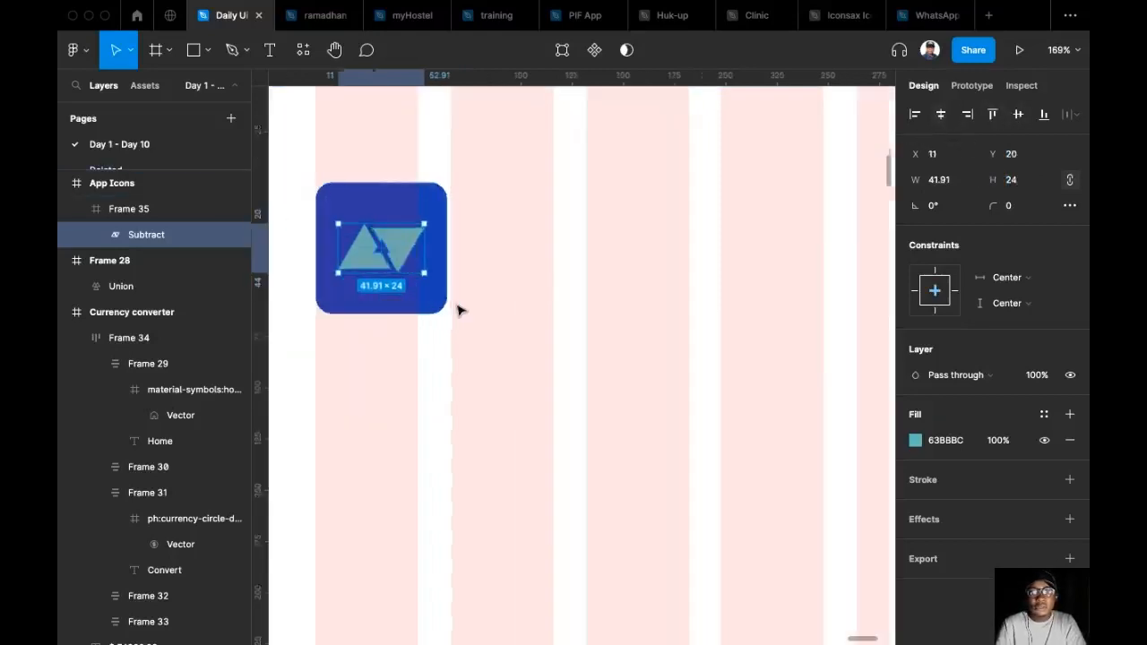
left_click(502, 299)
Select the blue square and hide the layout grids on the canvas.
left_click(397, 271)
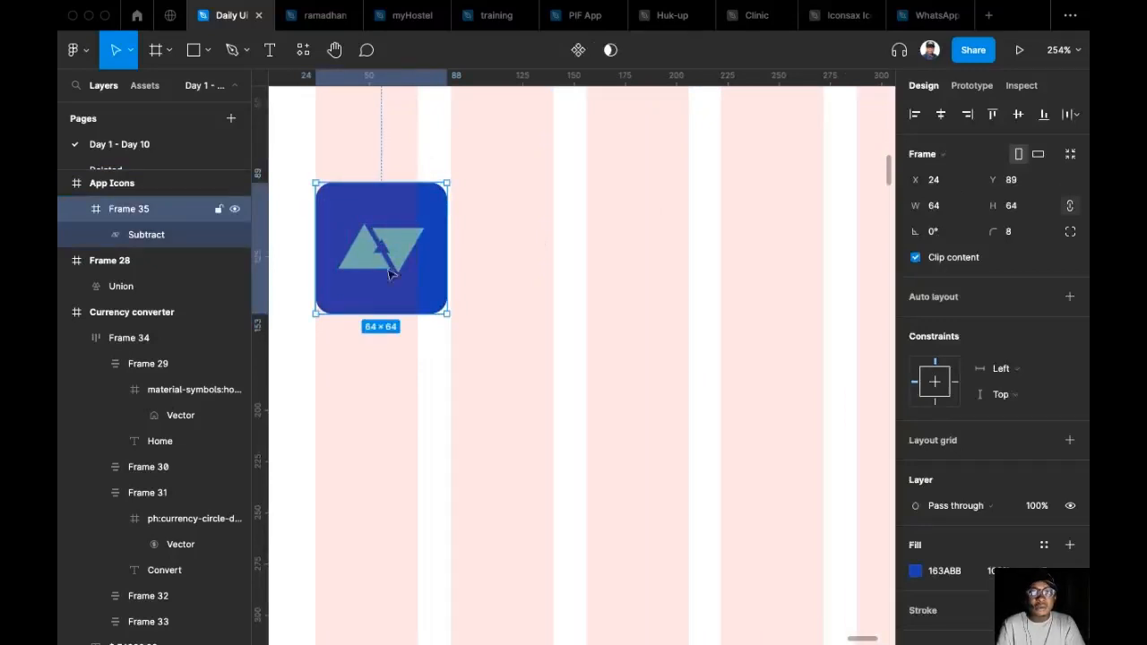
left_click(497, 196)
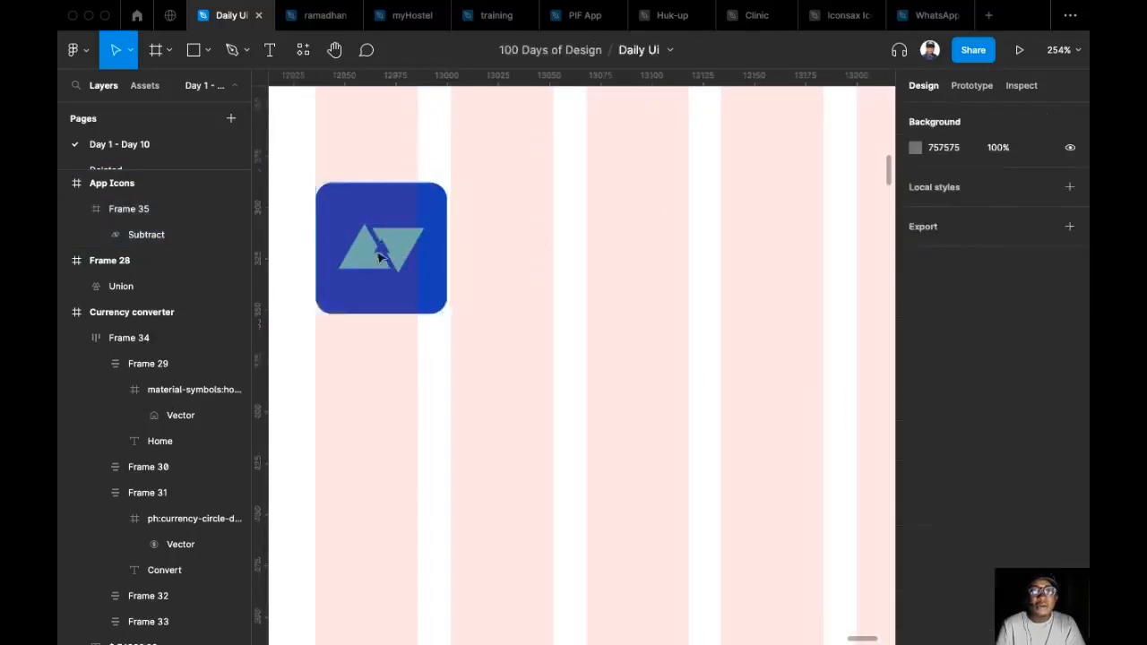
left_click(443, 233)
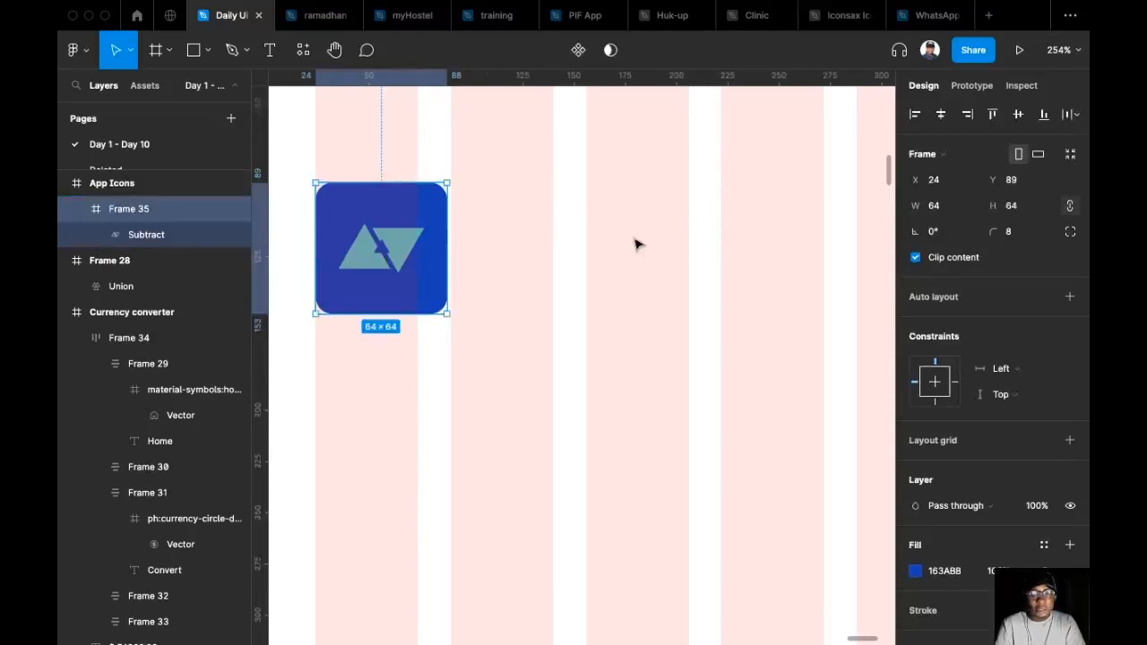
key("ctrl+g")
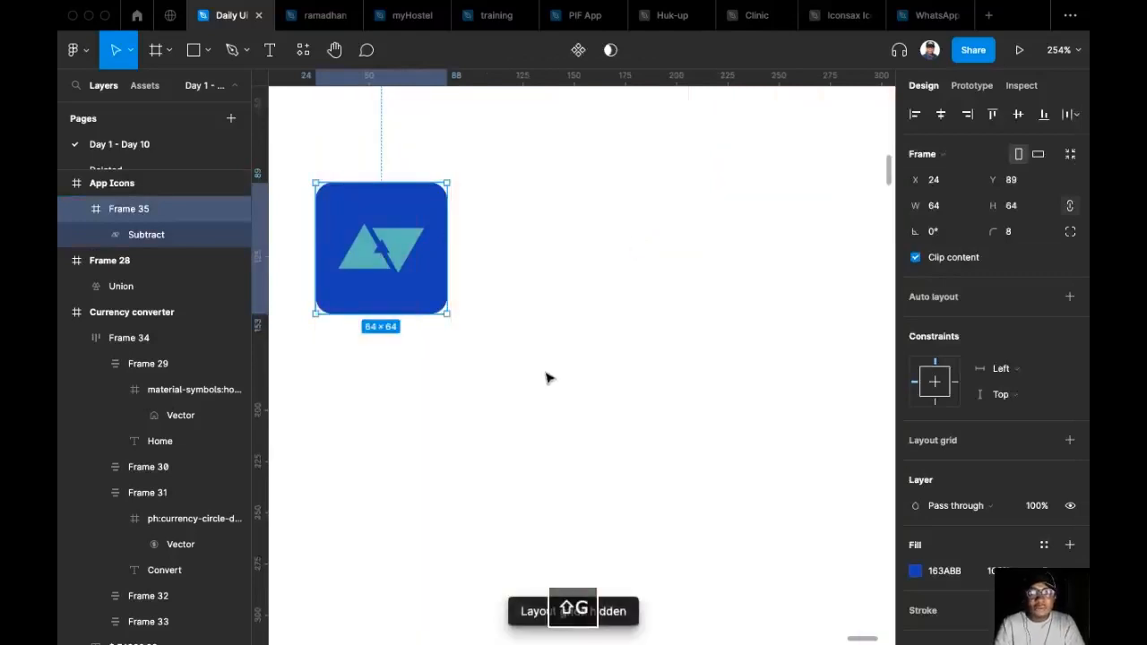
scroll(545, 376, "up", 2)
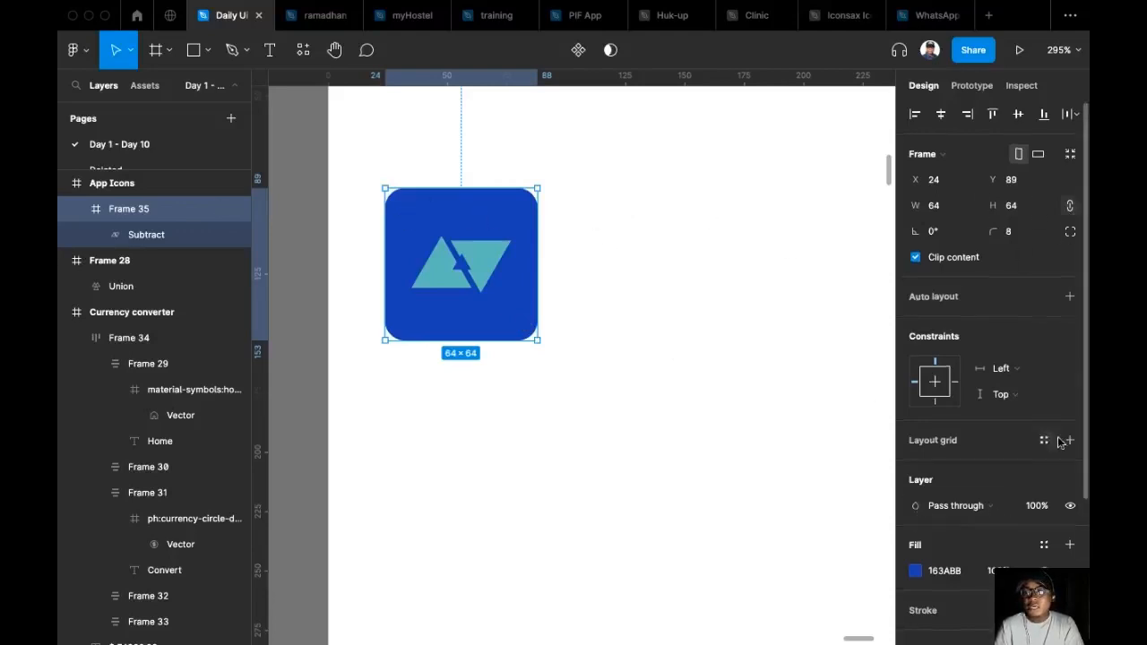
Add an effect to the blue square and change its type to Inner shadow.
scroll(1058, 440, "down", 3)
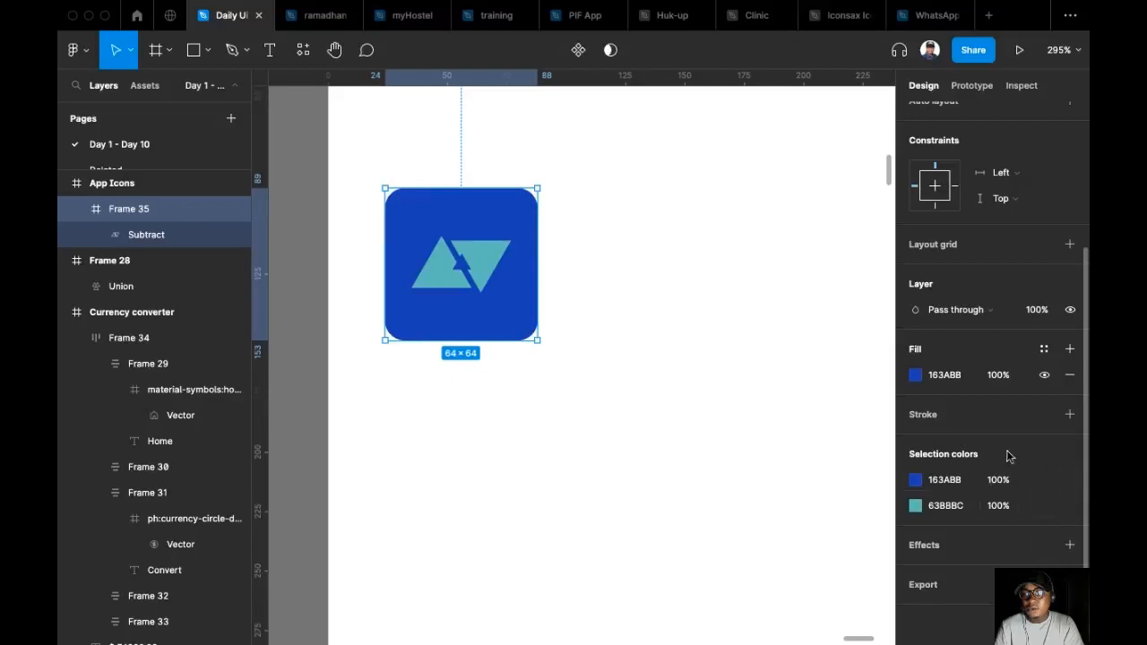
left_click(1069, 553)
left_click(993, 568)
left_click(995, 551)
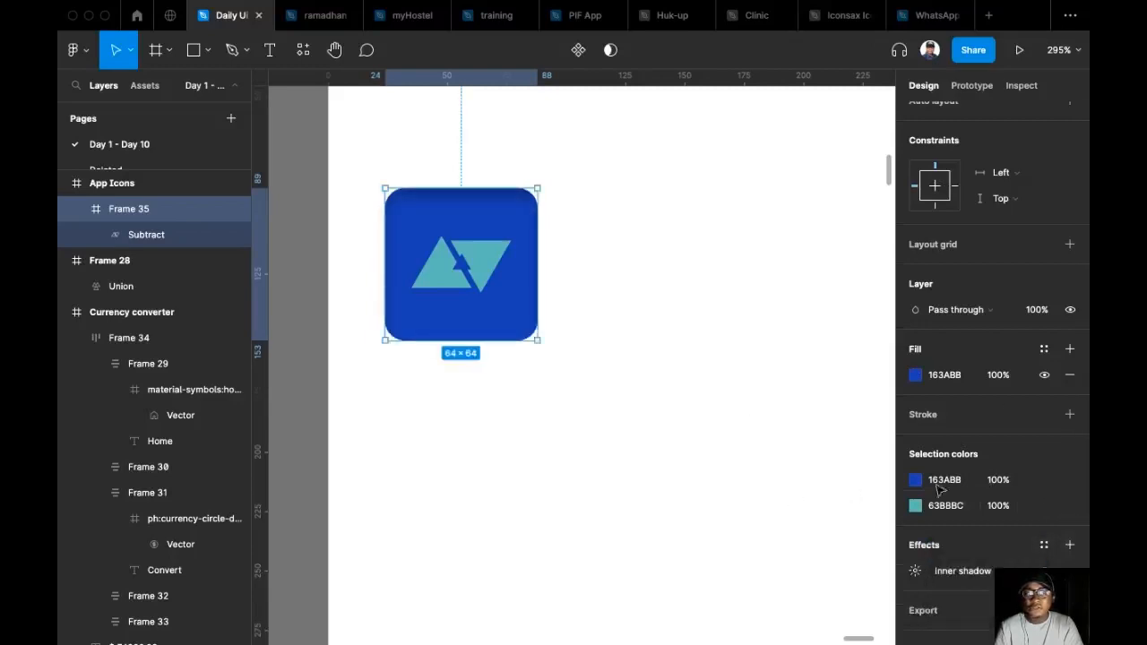
Set the blue square's inner shadow to X 4, blur 8 and spread -1.
left_click(918, 572)
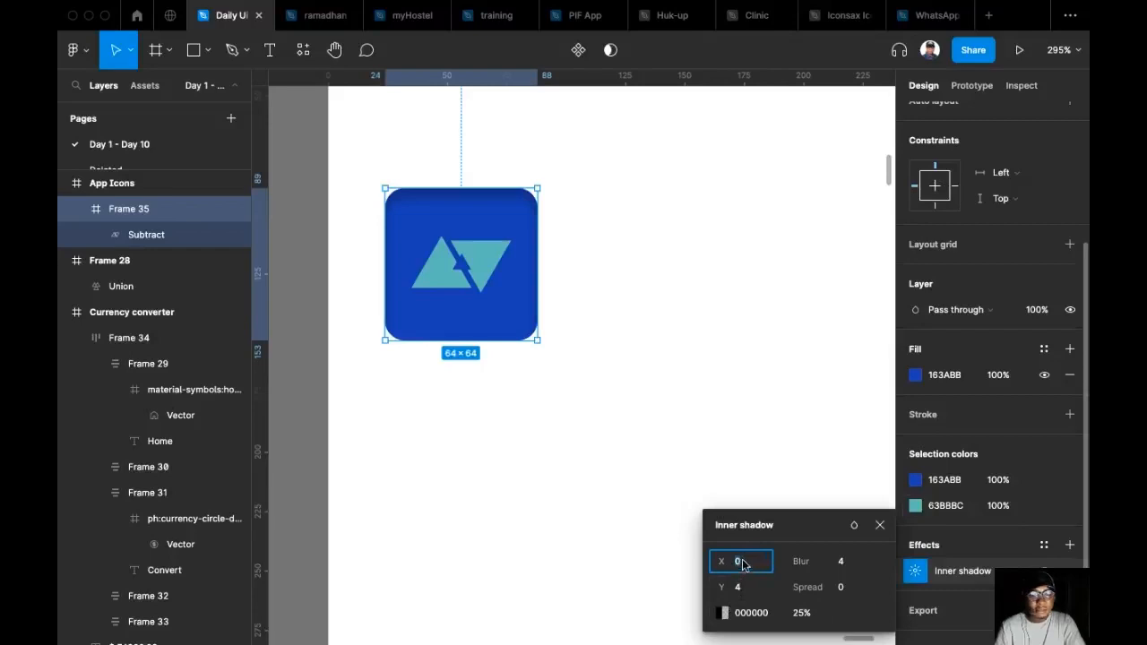
type("4")
left_click(753, 587)
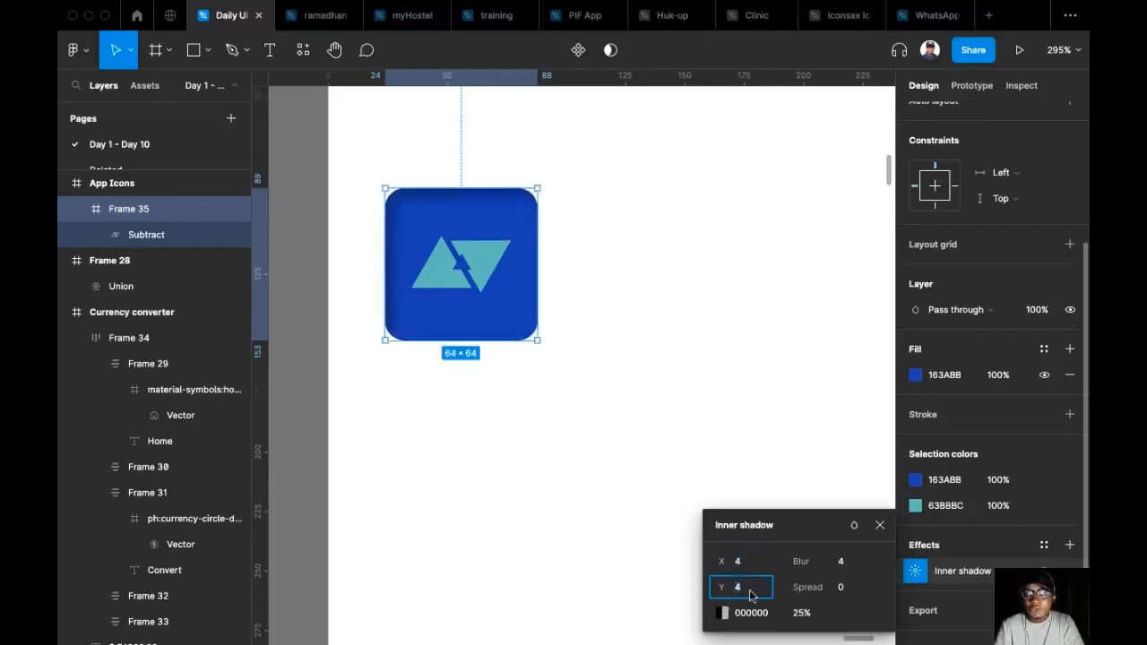
left_click(838, 566)
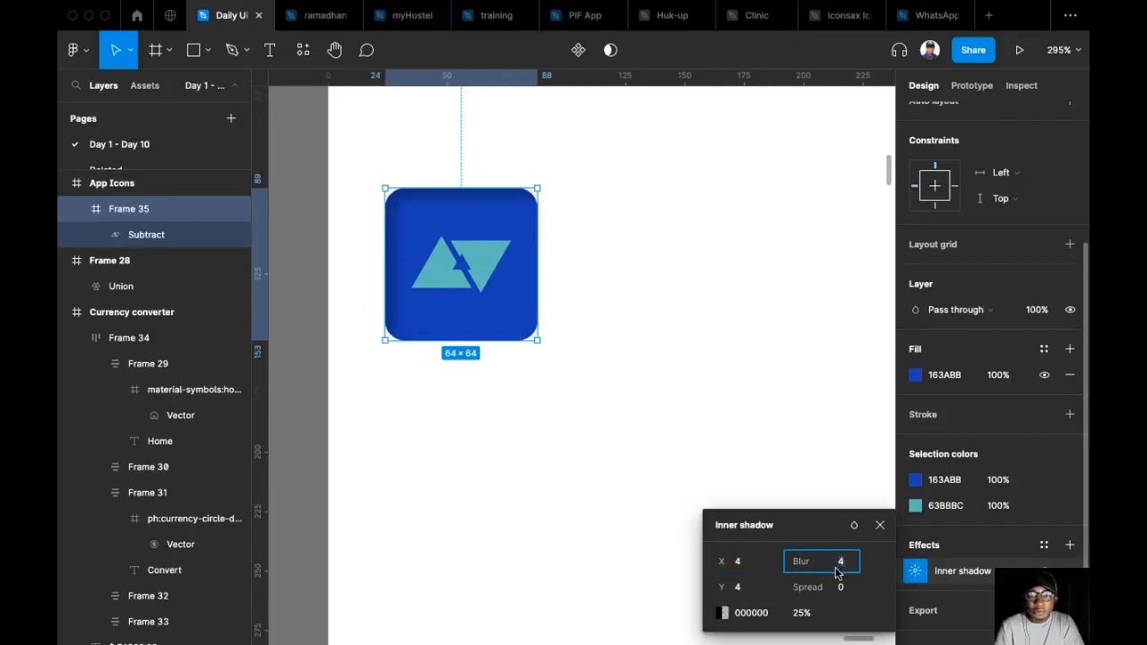
type("8")
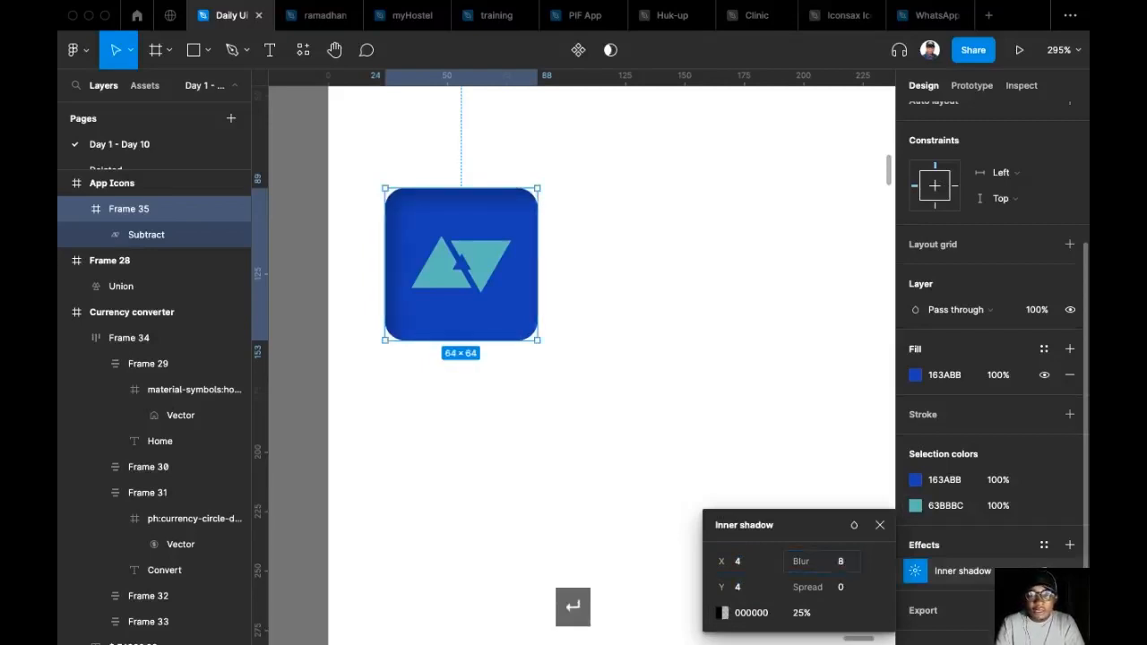
left_click(853, 591)
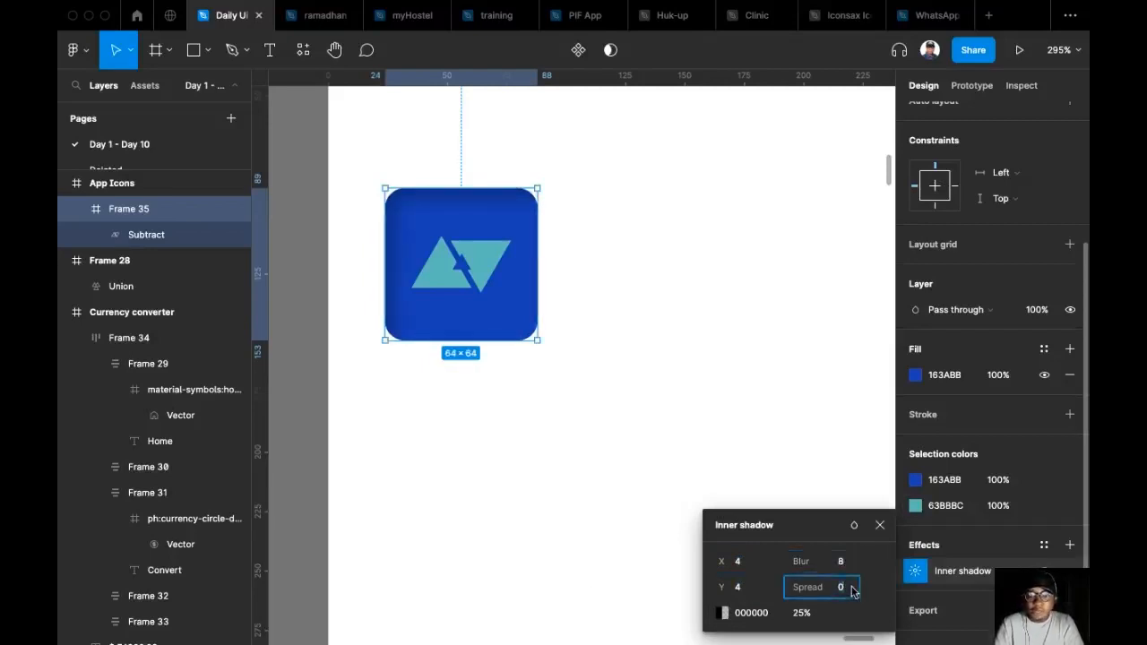
type("-1")
key("Return")
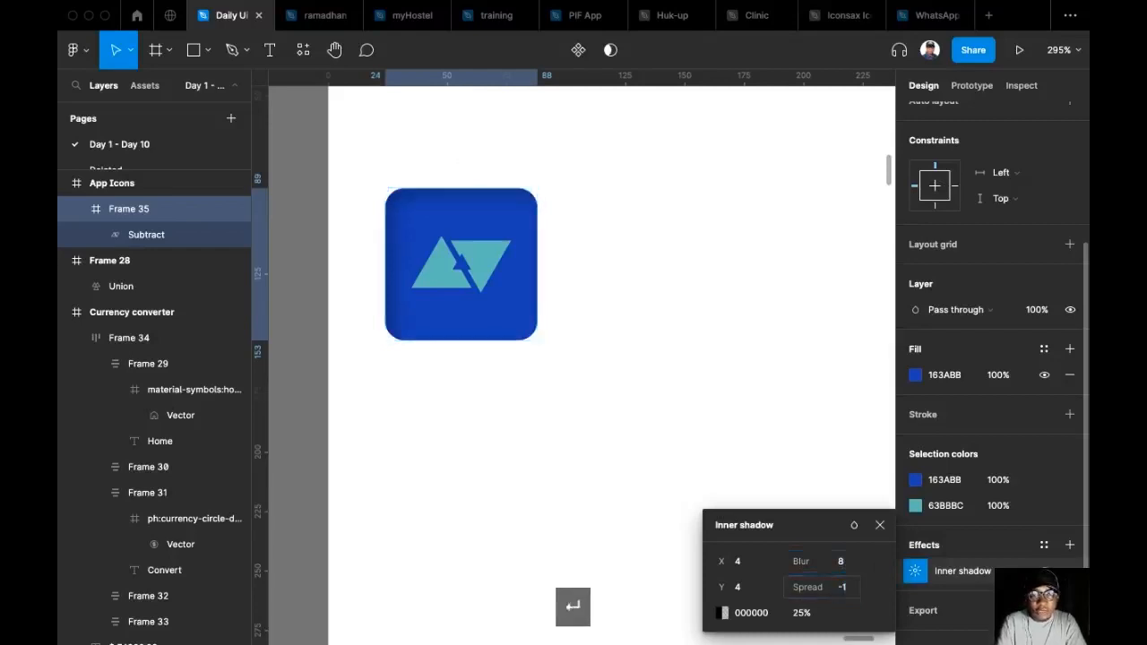
Colour the square's inner shadow white, FFFFFF, at 30% opacity, and close the effect settings.
left_click(725, 613)
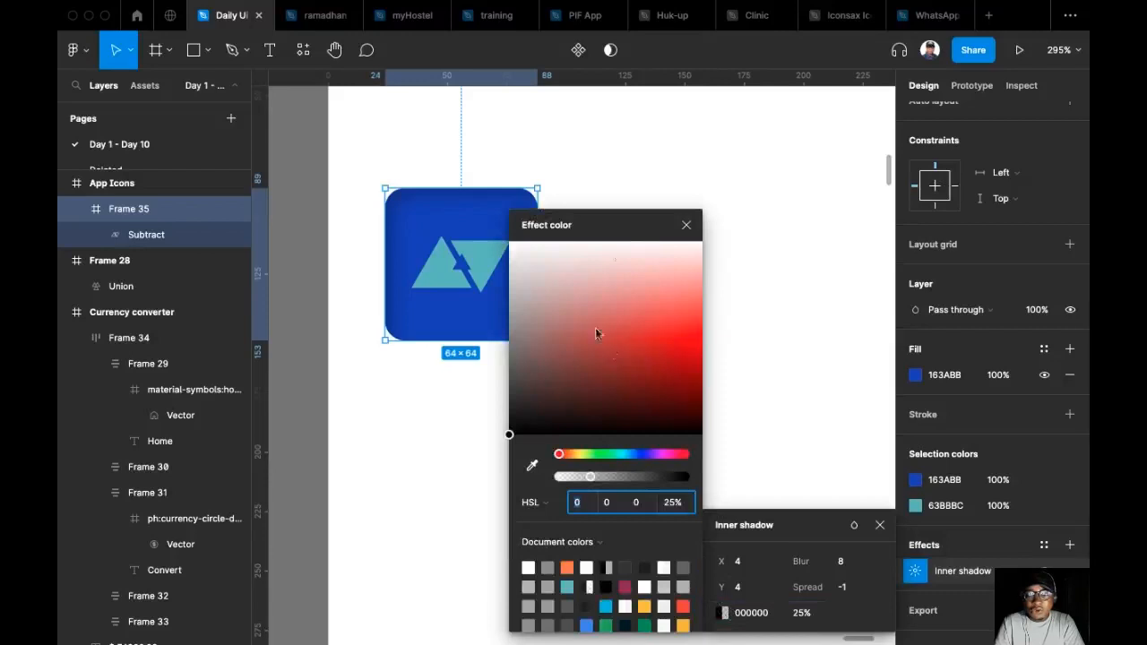
left_click_drag(590, 258, 543, 174)
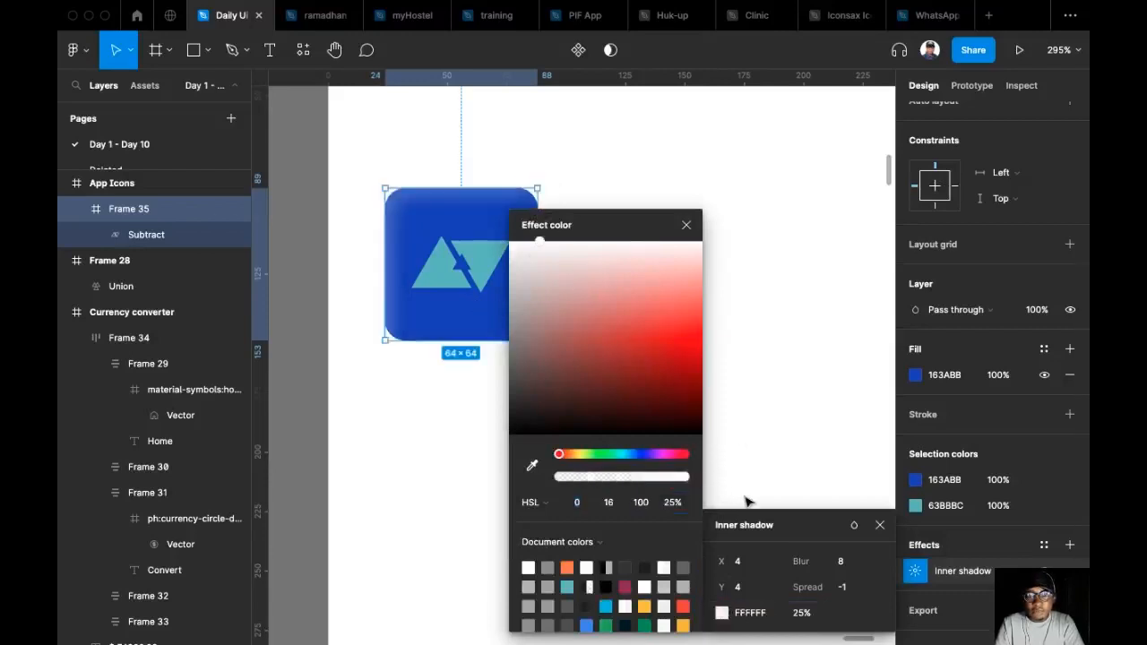
left_click(806, 616)
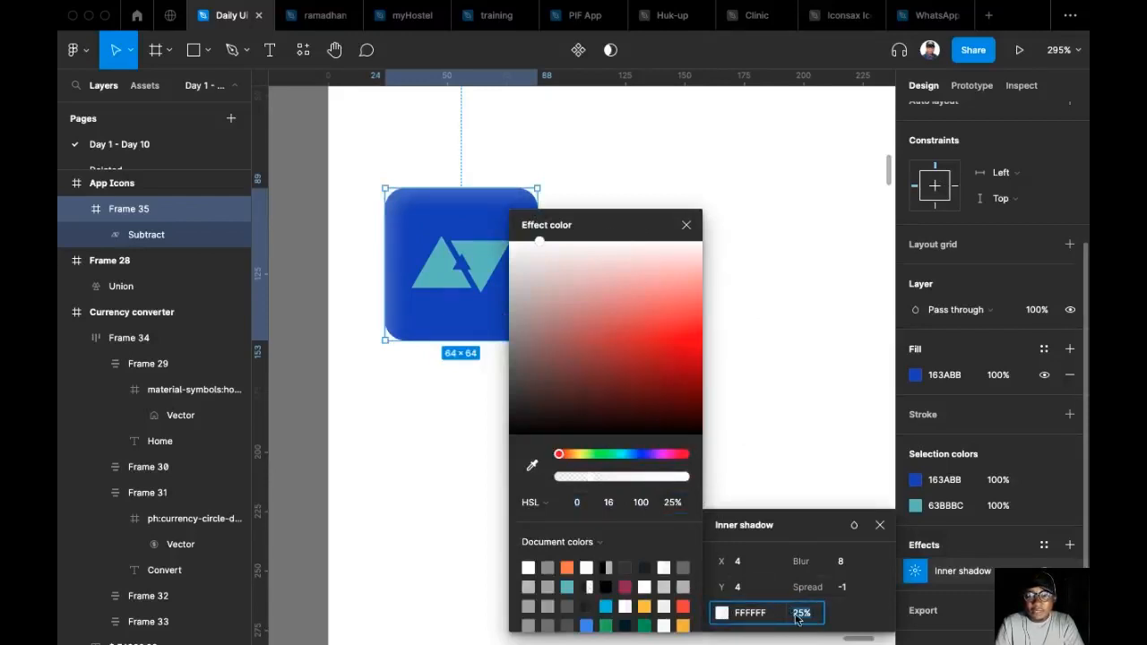
key("Up")
key("Up")
key("Up")
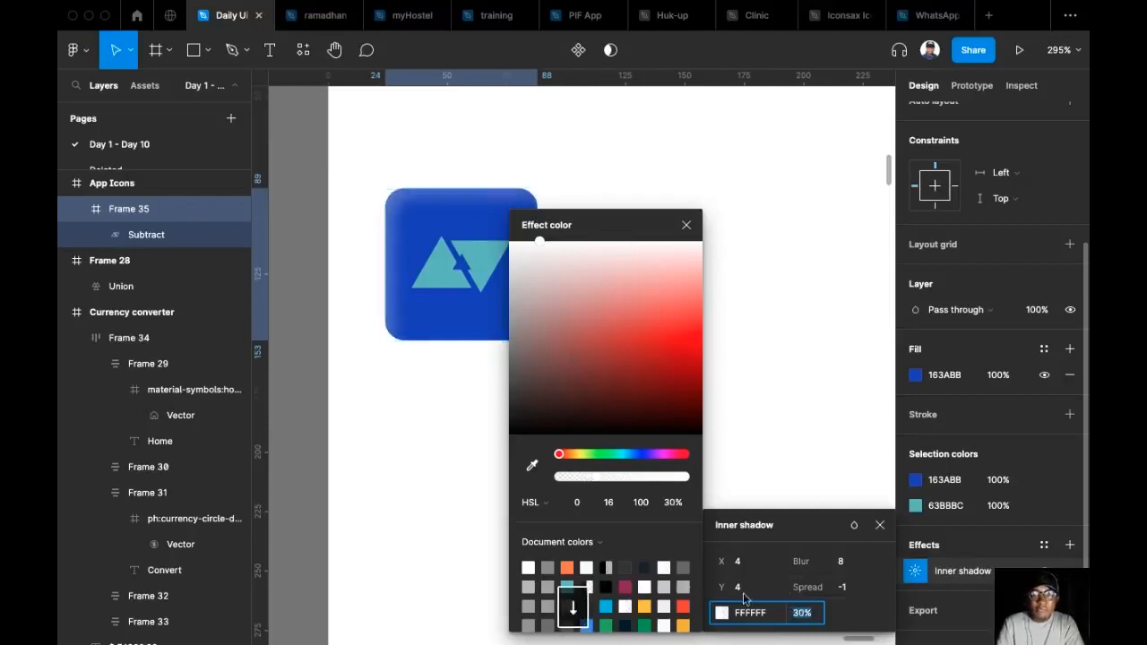
left_click(687, 225)
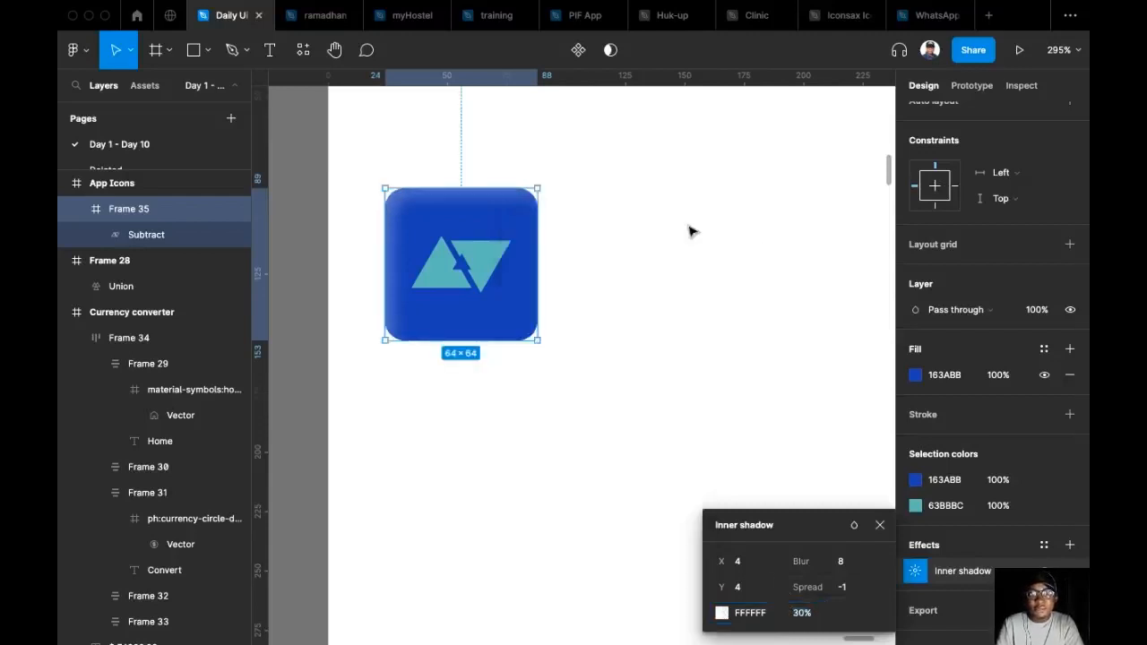
left_click(516, 158)
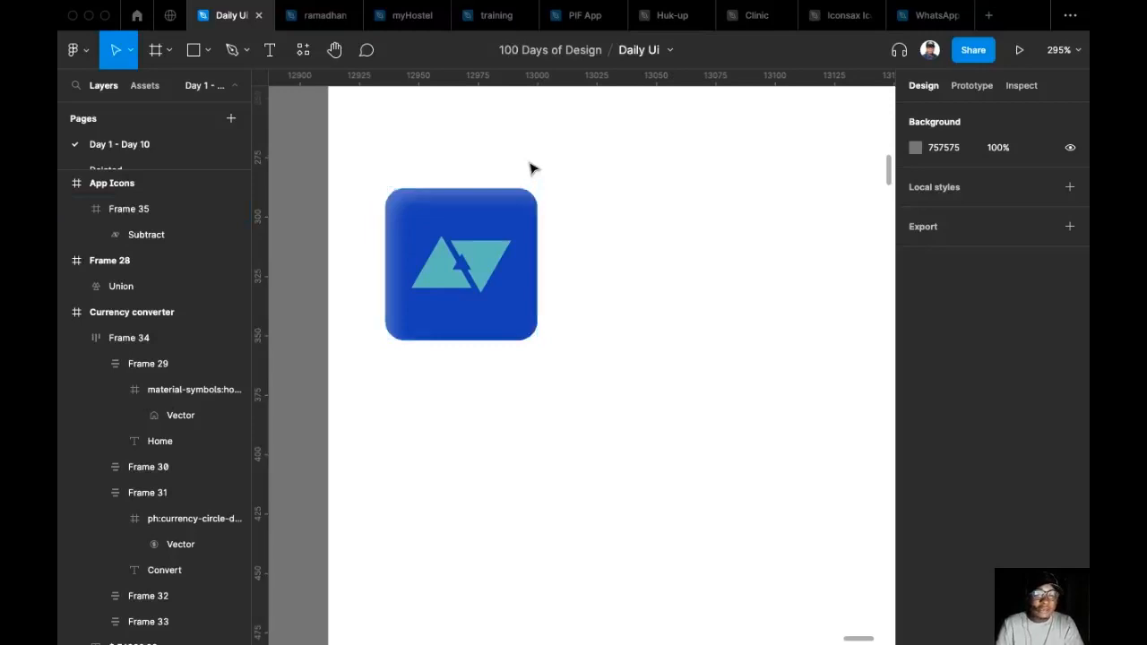
Brighten the triangle logo's fill to light cyan, 91FEFF, and close the colour picker.
left_click(475, 282)
left_click(481, 287)
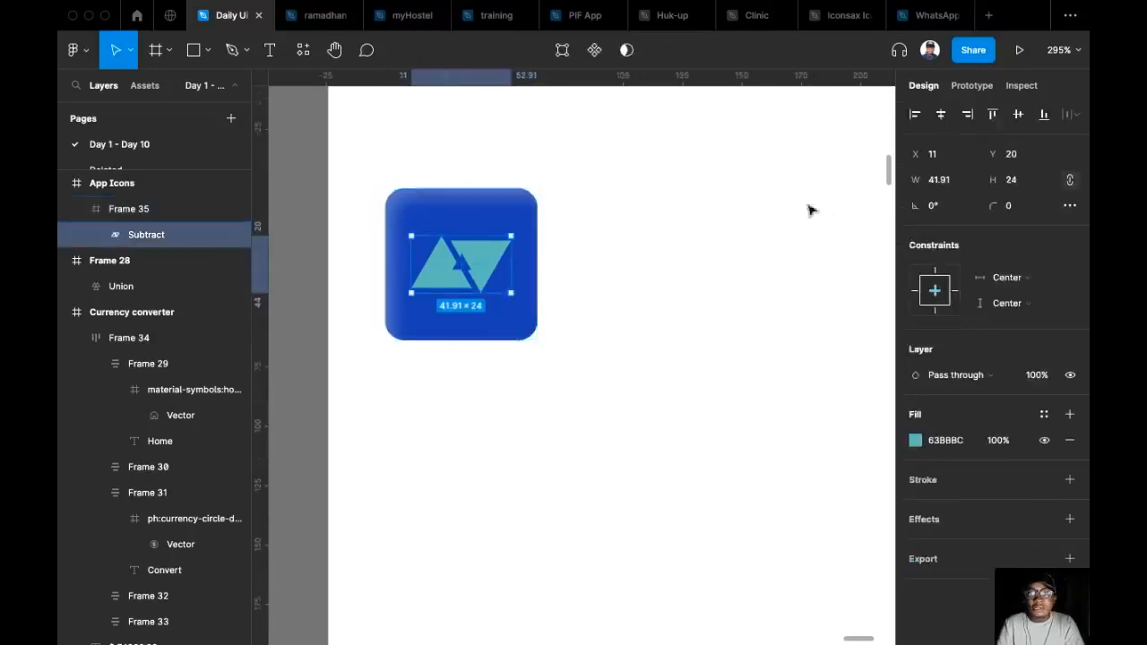
left_click(915, 441)
left_click_drag(785, 323, 898, 292)
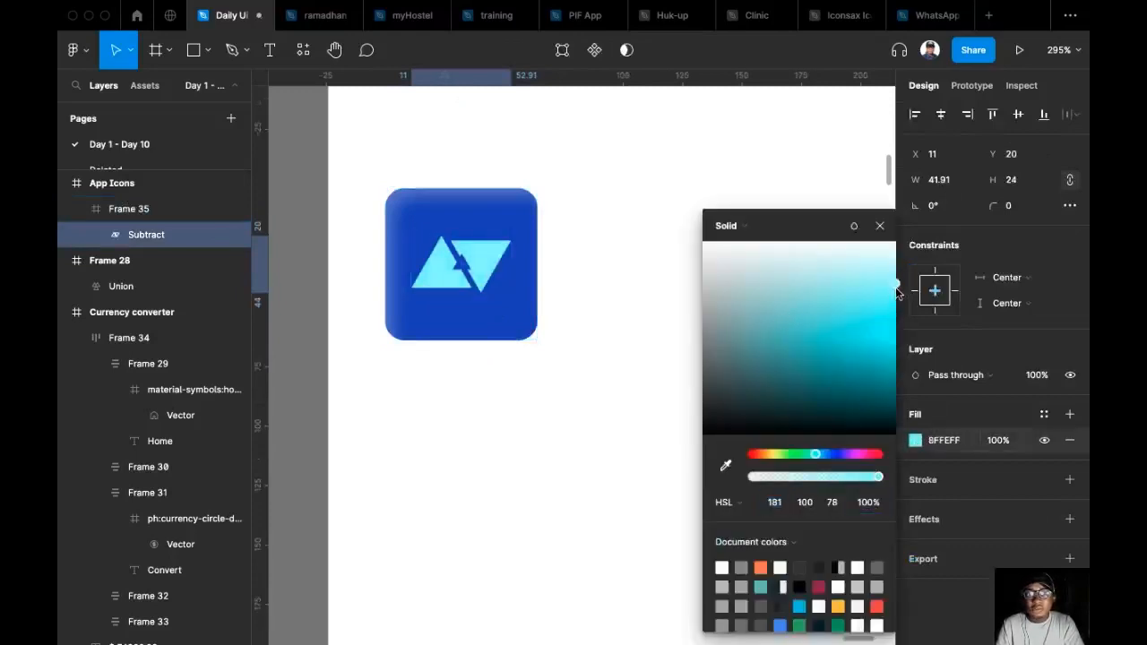
left_click(676, 286)
Add an effect to the triangle logo and change its type to Inner shadow.
double_click(497, 261)
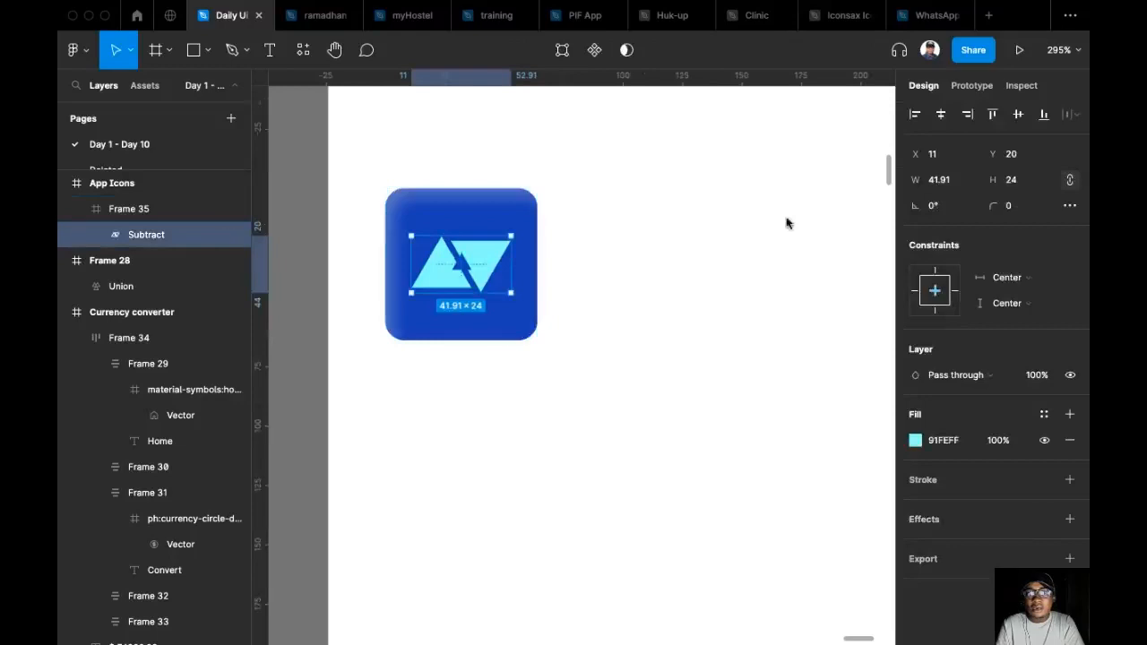
left_click(1070, 520)
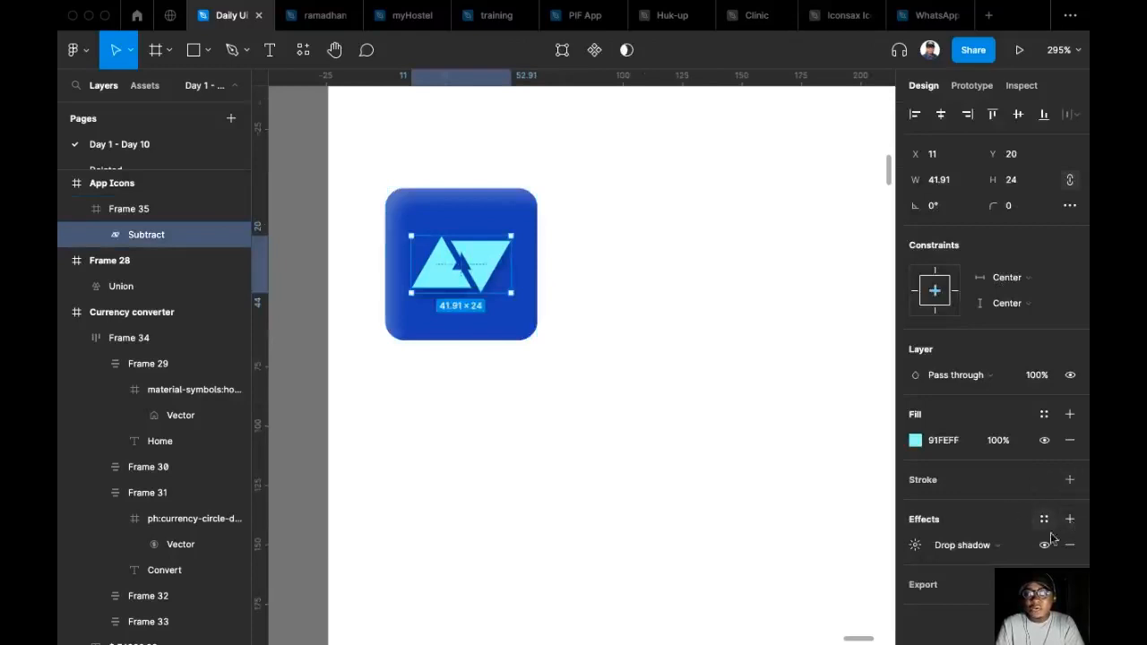
left_click(992, 549)
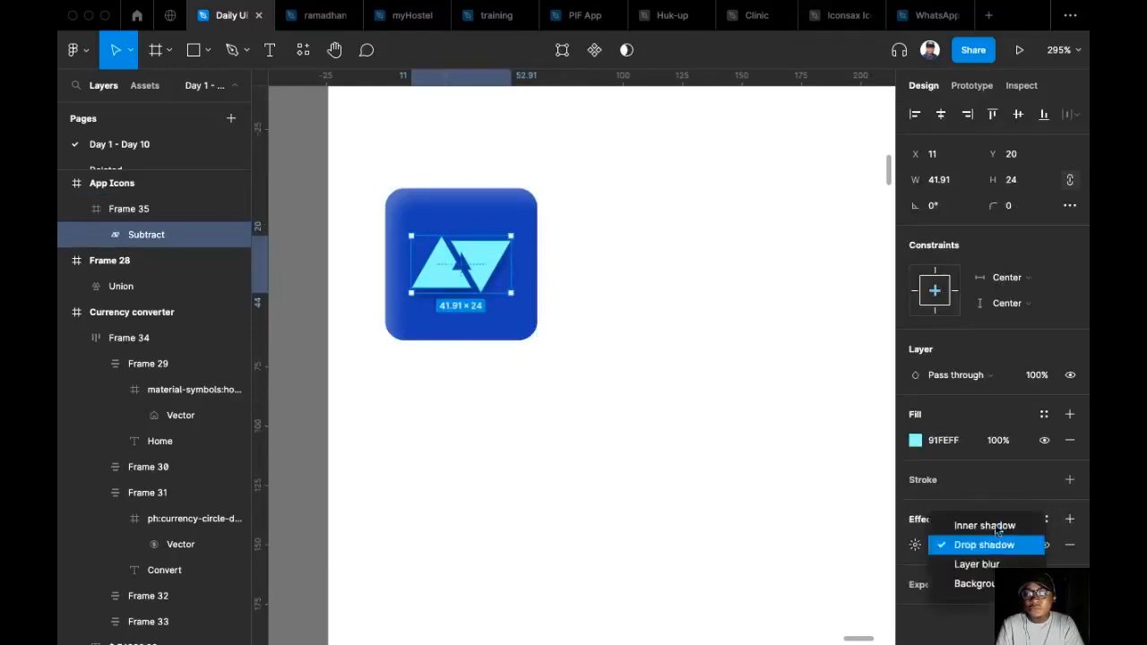
left_click(993, 527)
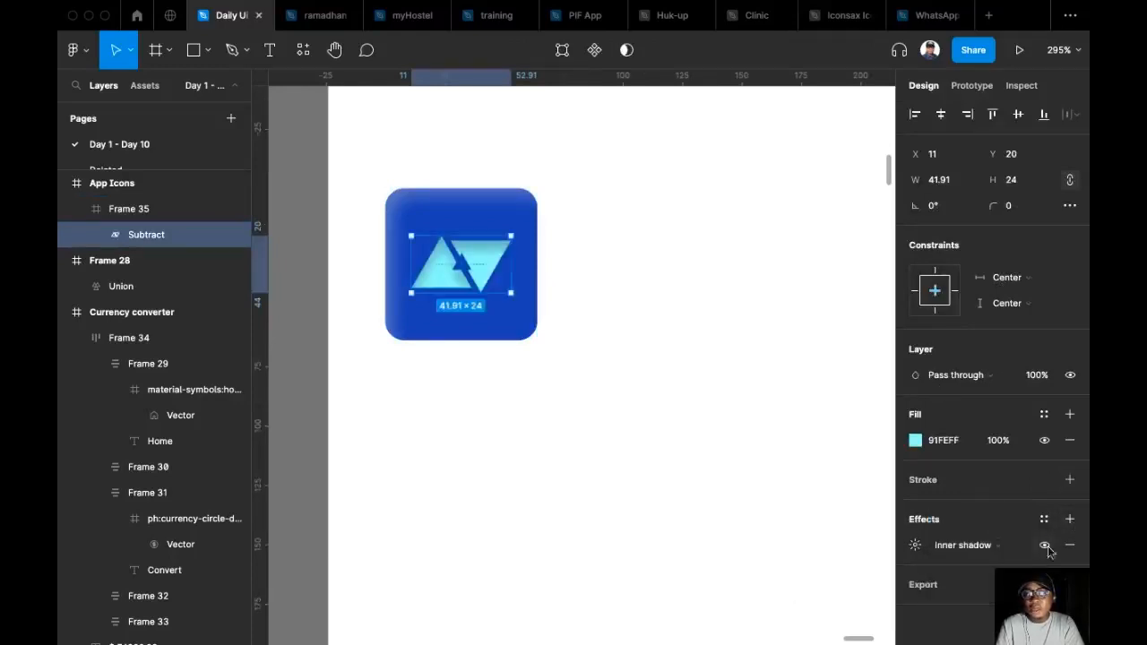
Set the logo's inner shadow to X 5, Y 0 and 60% opacity.
left_click(915, 545)
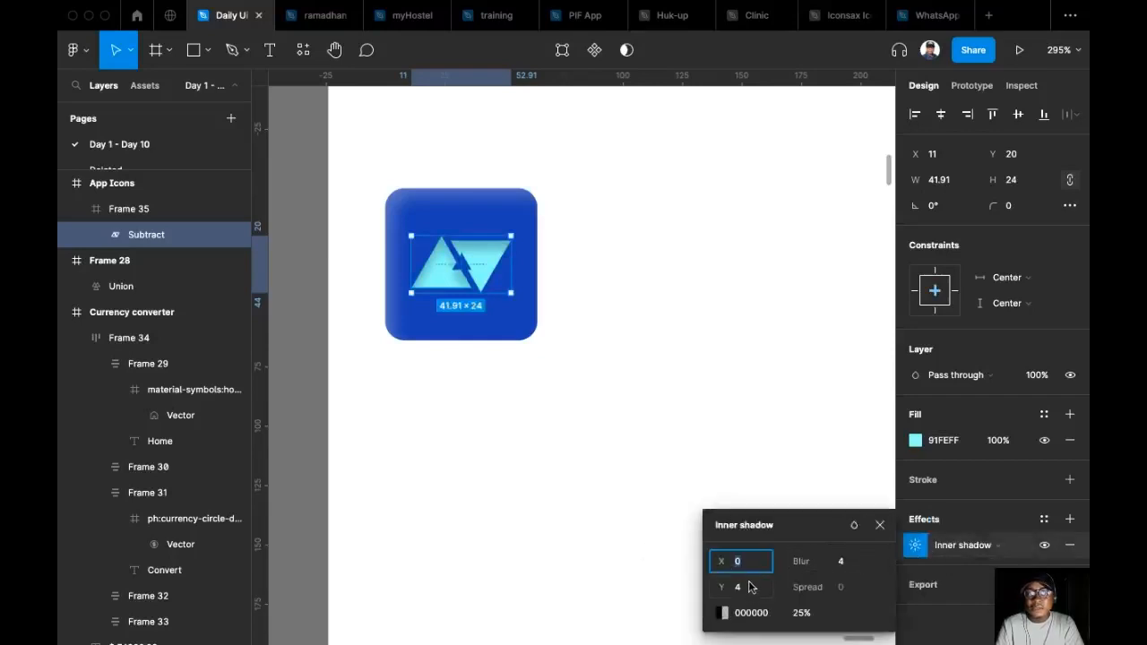
type("5")
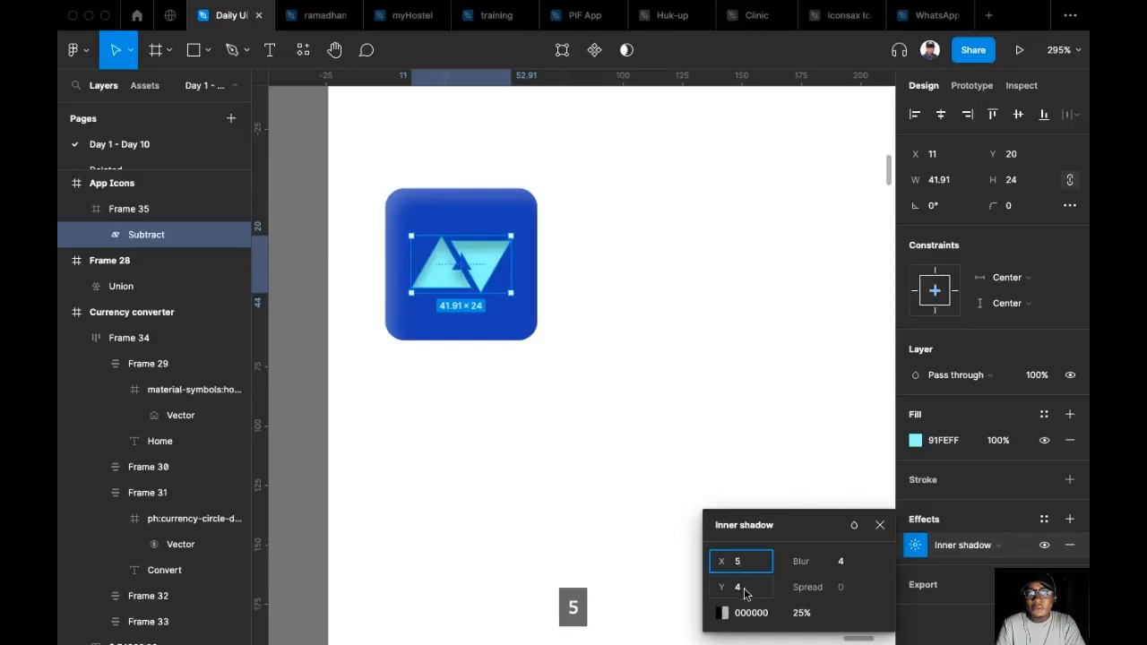
left_click(744, 588)
type("0")
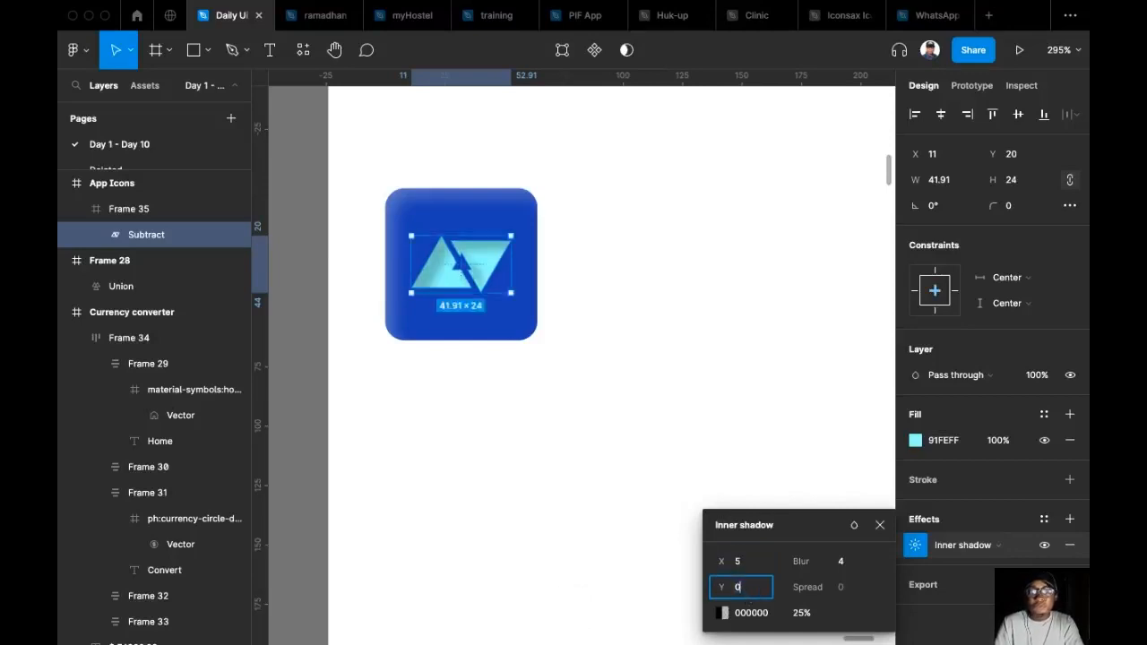
left_click(801, 616)
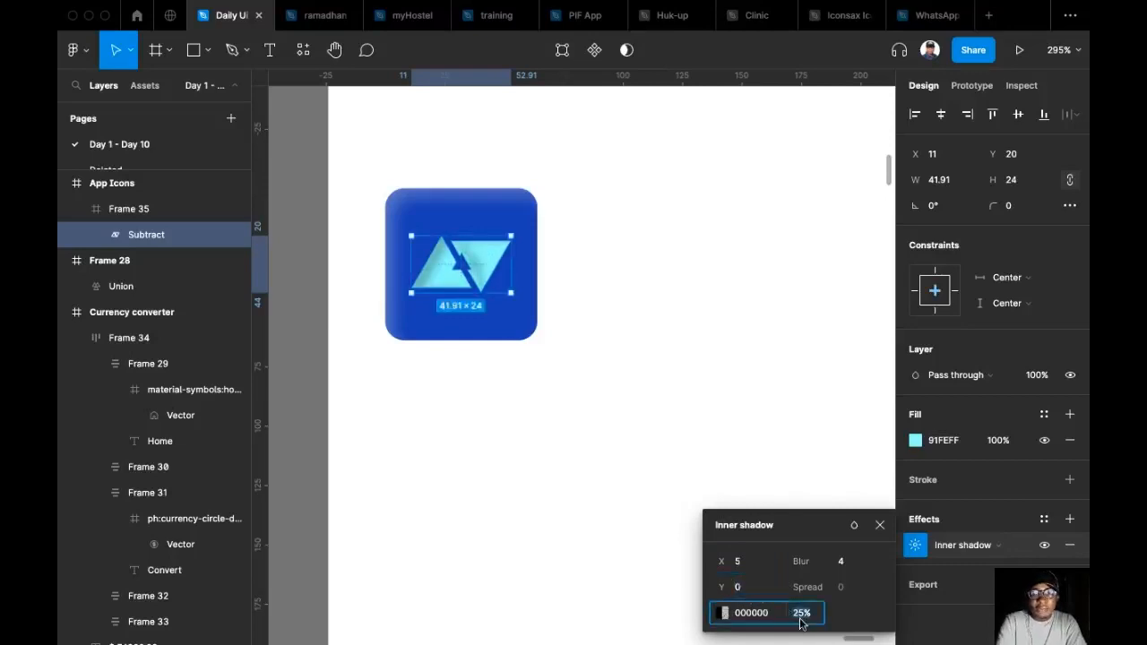
type("60")
key("Return")
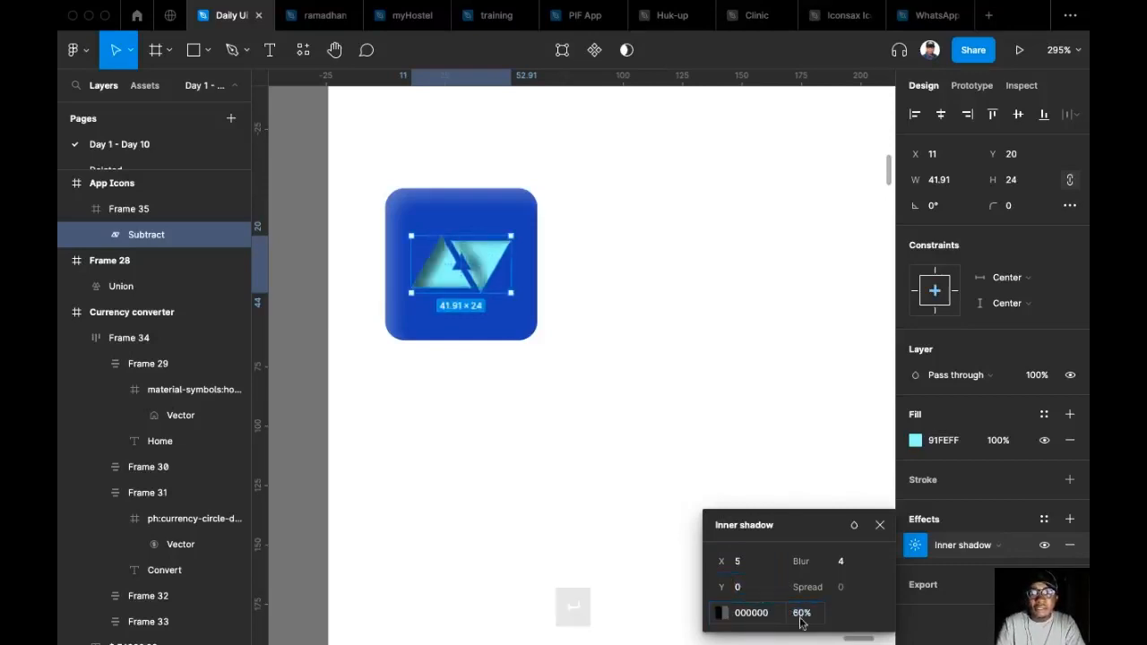
Set the triangle logo's inner shadow blur to 5 and close the effect settings.
left_click(851, 562)
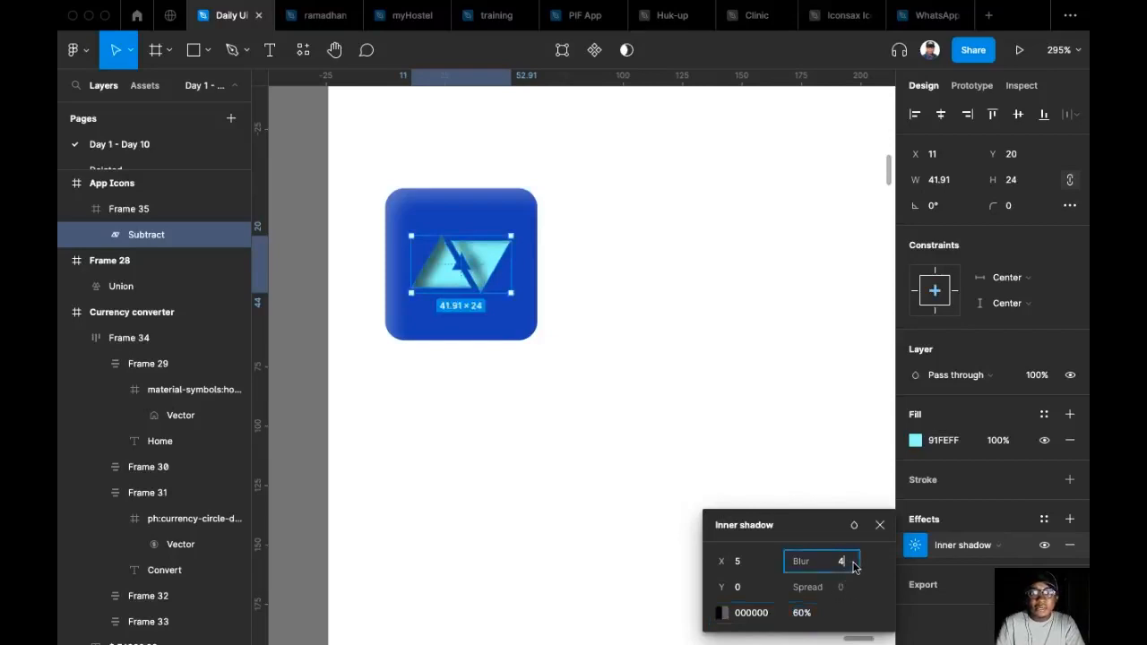
type("5")
key("Return")
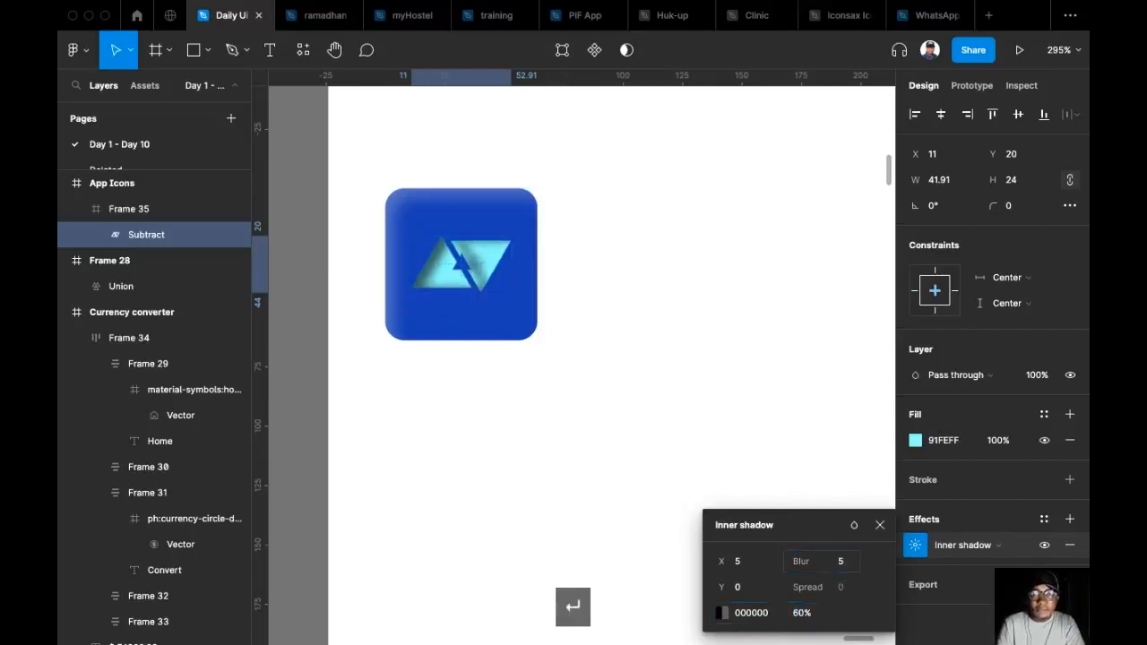
left_click(652, 284)
Add a drop shadow to the triangle logo and colour it white, FFFFFF.
double_click(497, 260)
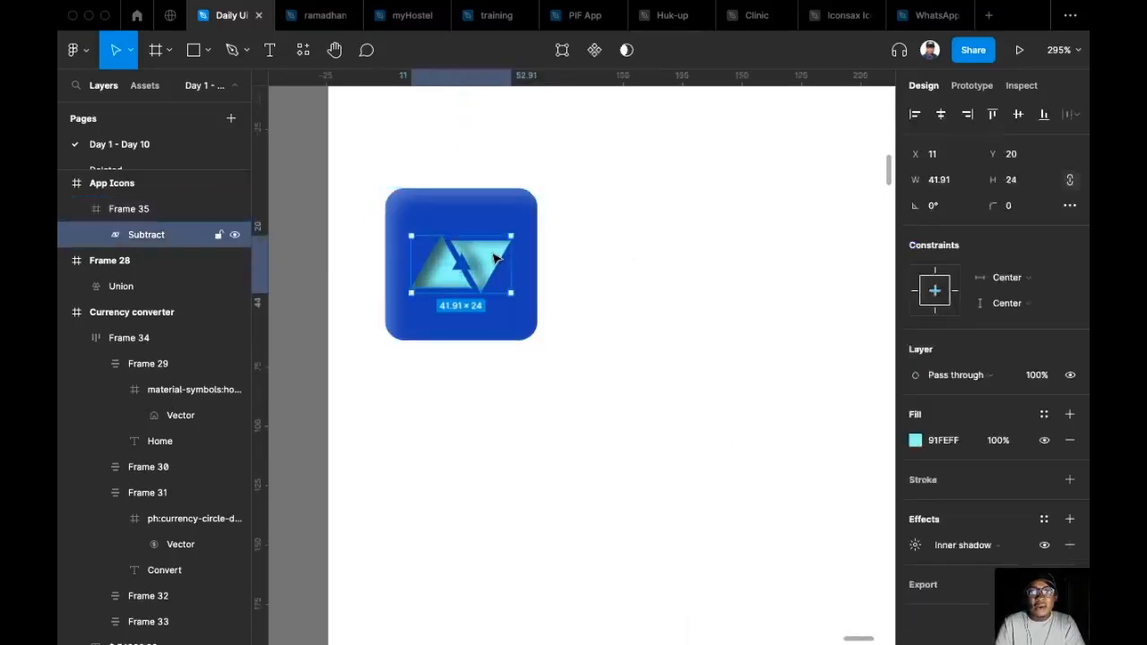
left_click(1069, 519)
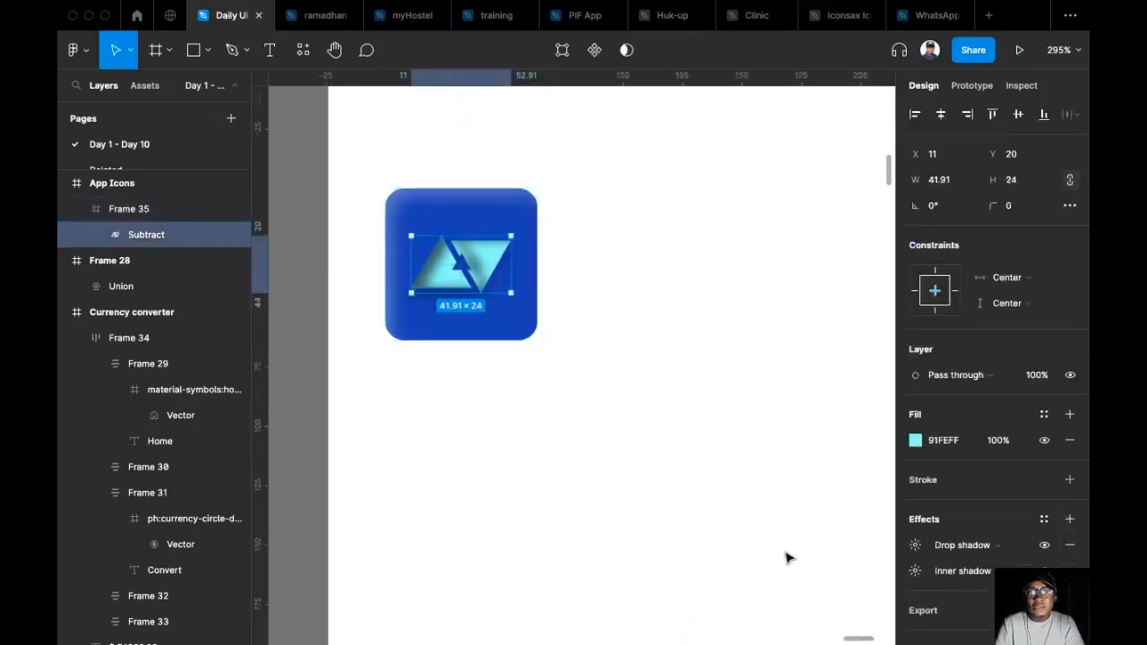
left_click(915, 545)
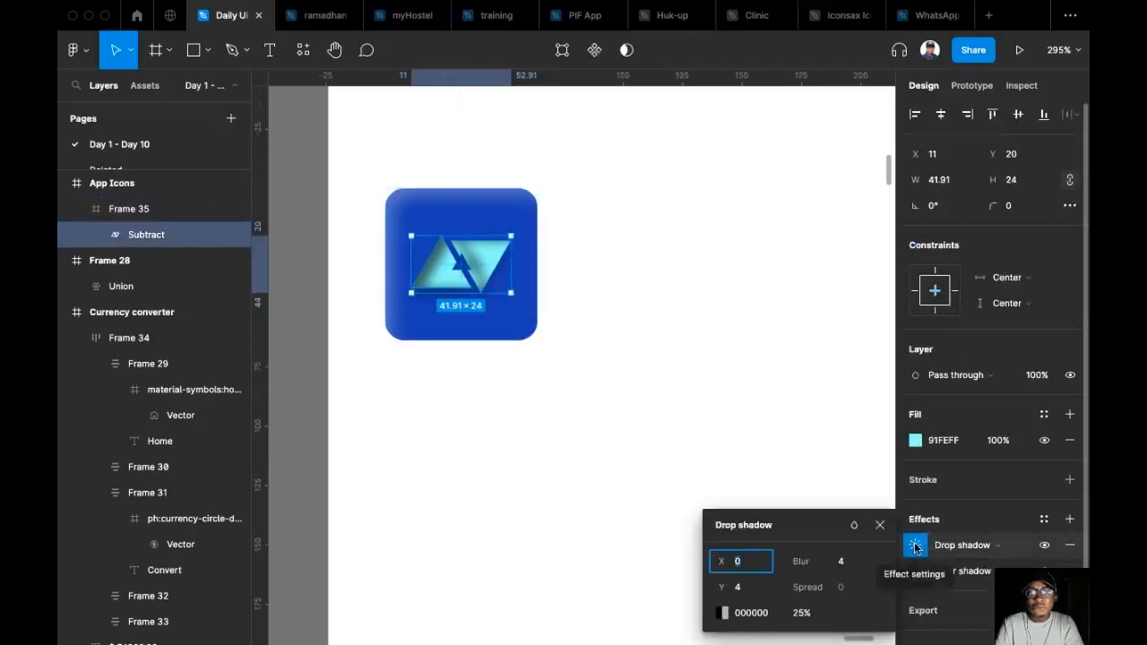
left_click(724, 613)
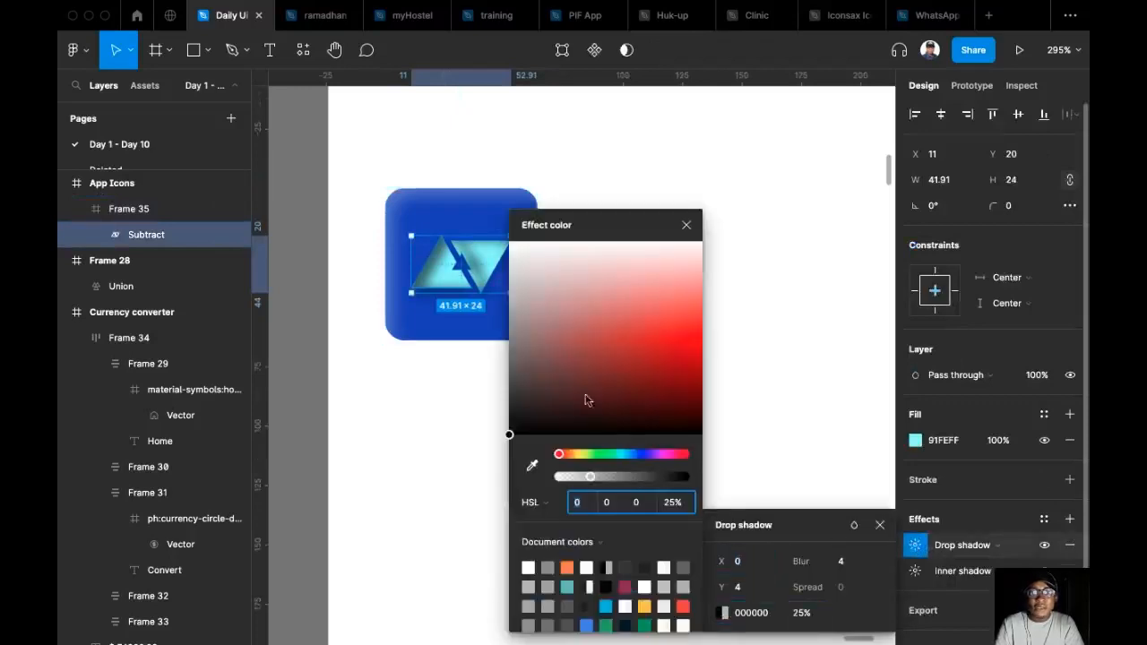
left_click_drag(589, 417, 503, 116)
Set the logo's drop shadow to Y 0 and blur 2, and close its settings.
left_click(752, 588)
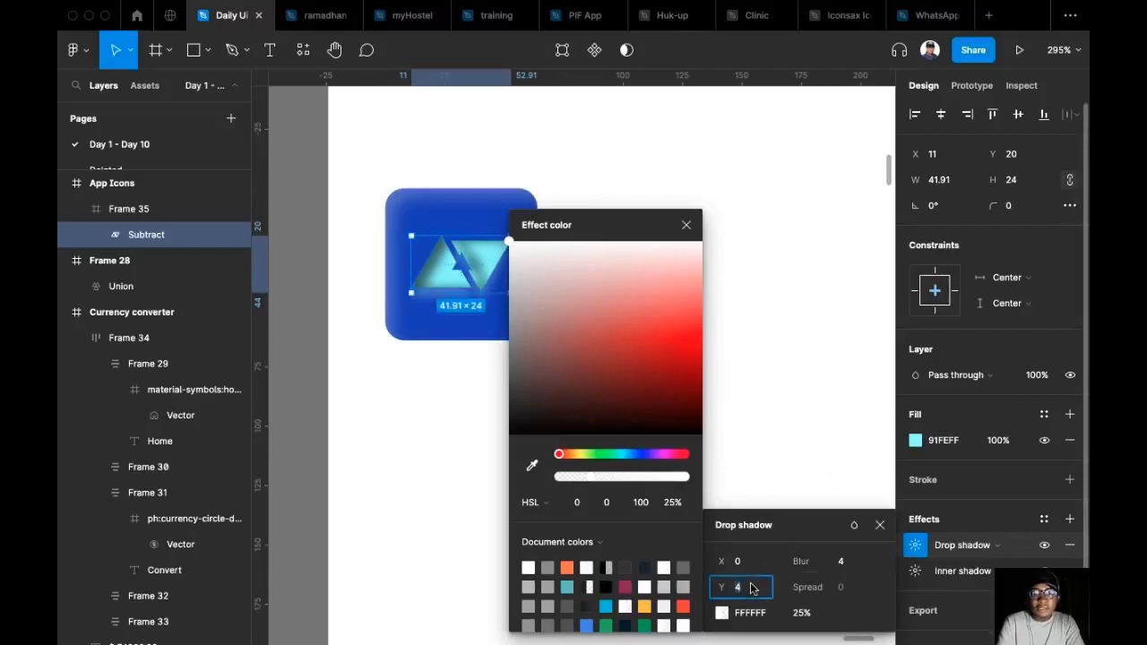
type("0")
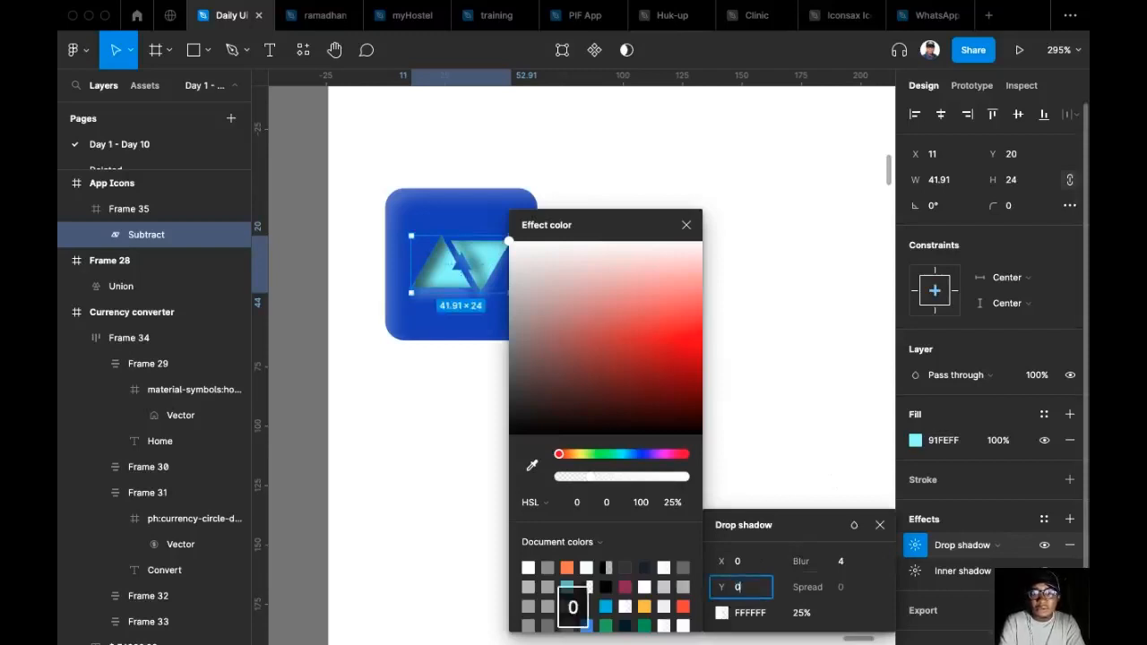
left_click(848, 563)
type("11")
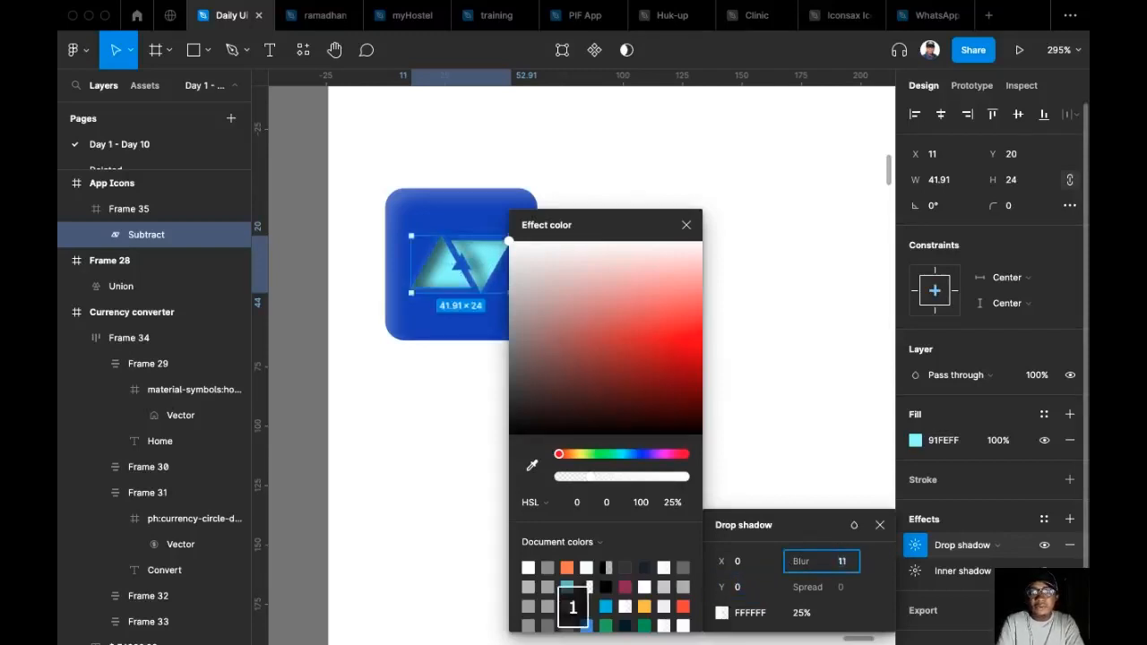
key("Return")
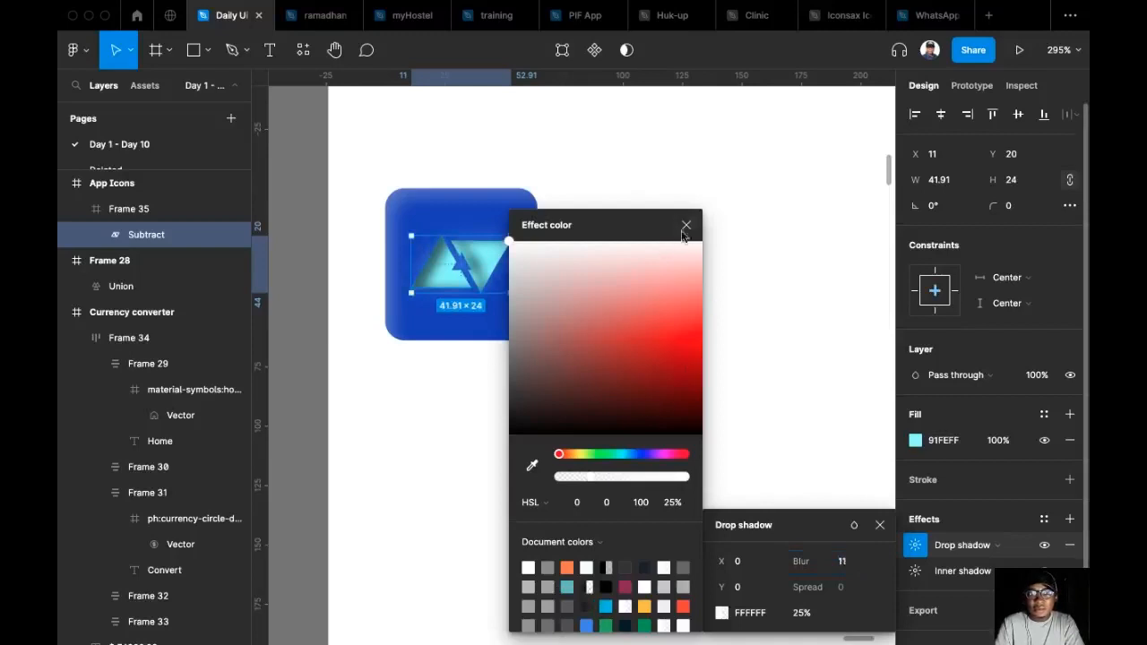
left_click(842, 561)
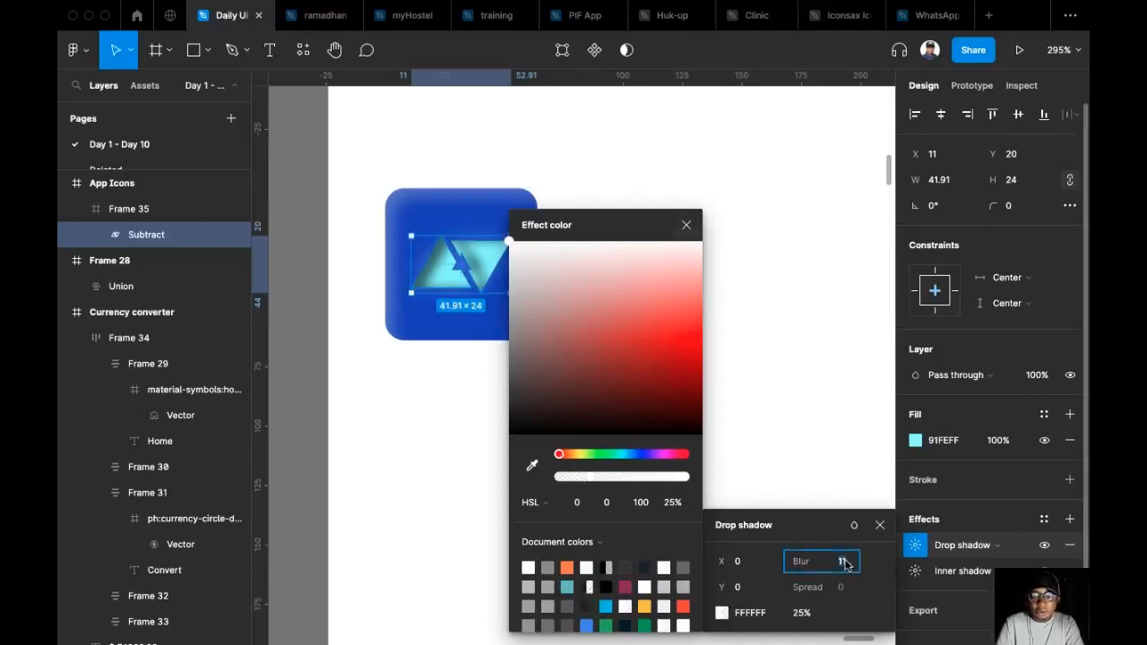
key("Down")
key("Down")
key("Down")
key("Down")
key("Down")
key("Down")
key("Down")
key("Down")
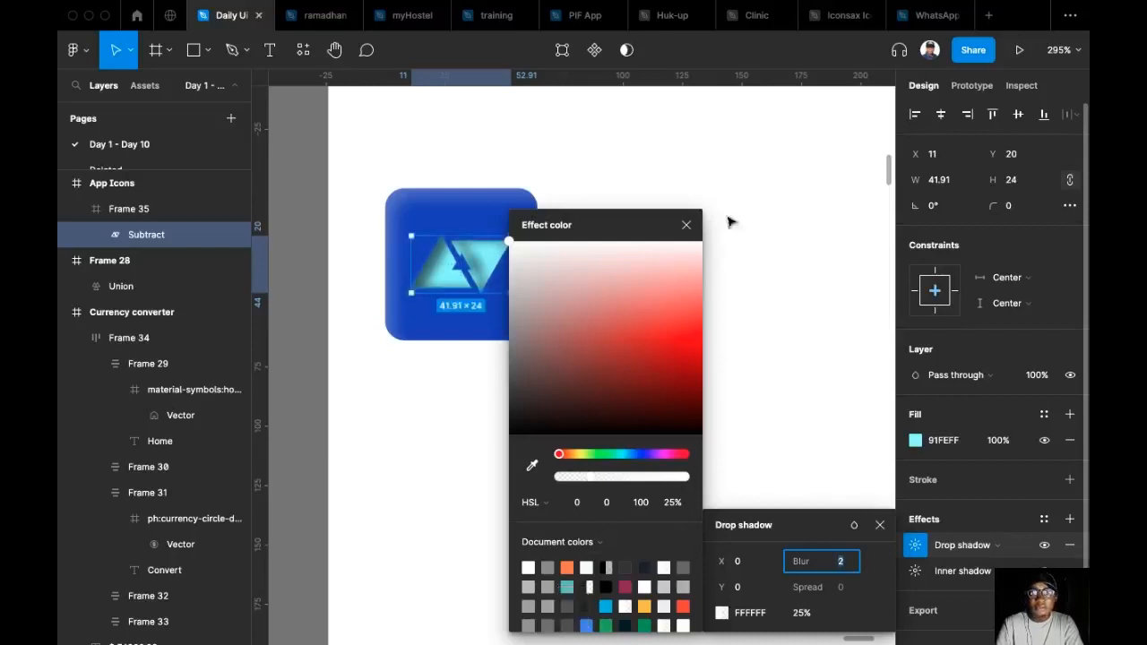
left_click(771, 273)
left_click_drag(645, 396, 570, 432)
Enlarge the triangle logo to a height of 32 and centre it vertically and horizontally in the blue square.
scroll(624, 365, "down", 1)
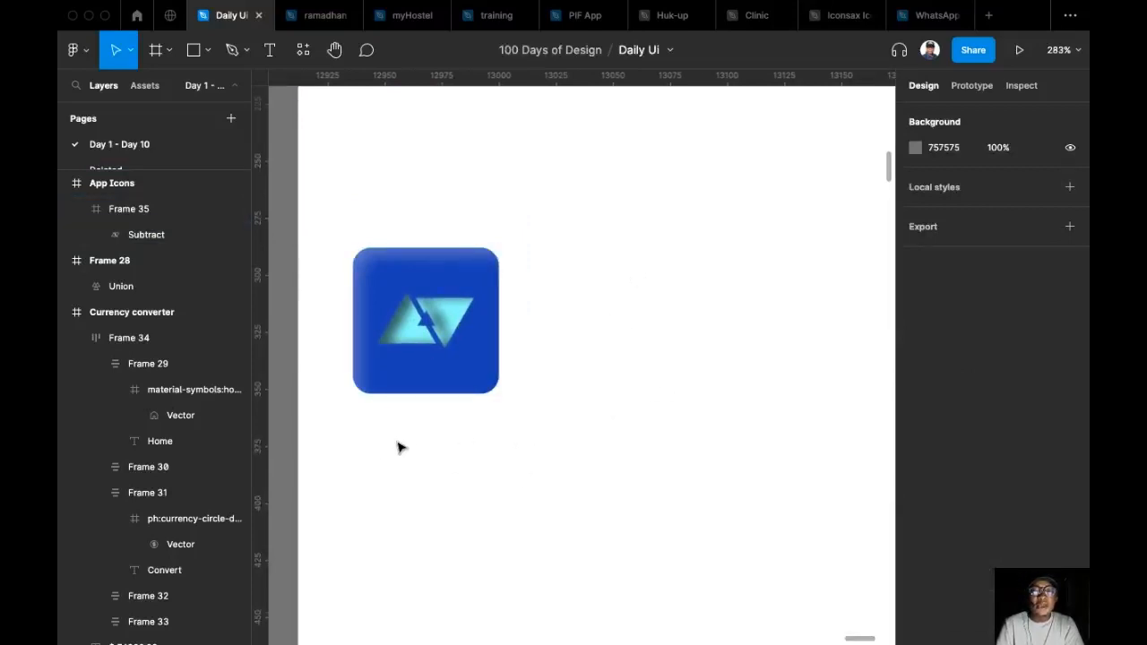
scroll(550, 395, "up", 2)
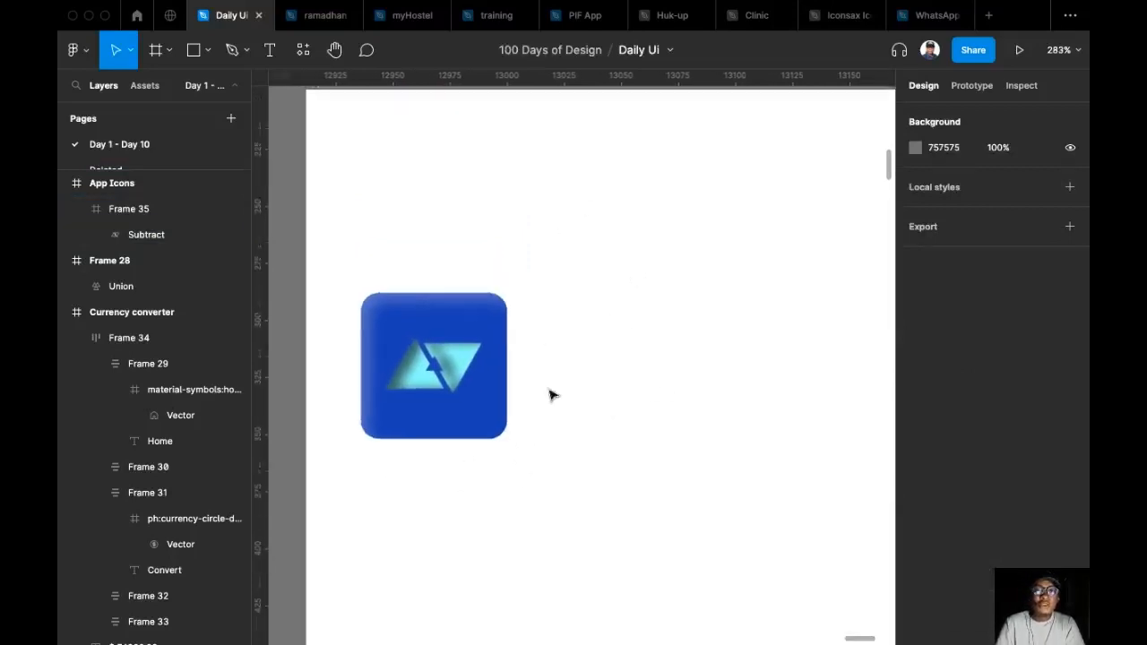
scroll(551, 389, "down", 5)
scroll(549, 419, "down", 2)
scroll(550, 420, "right", 1)
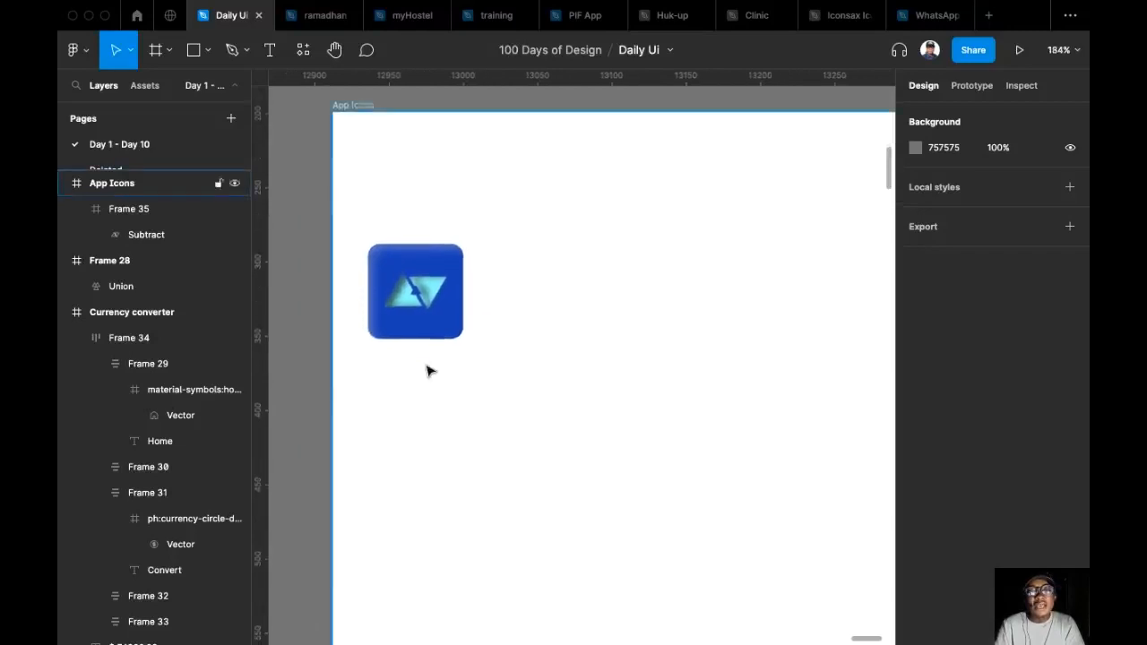
scroll(427, 371, "up", 3)
double_click(410, 237)
left_click(1020, 184)
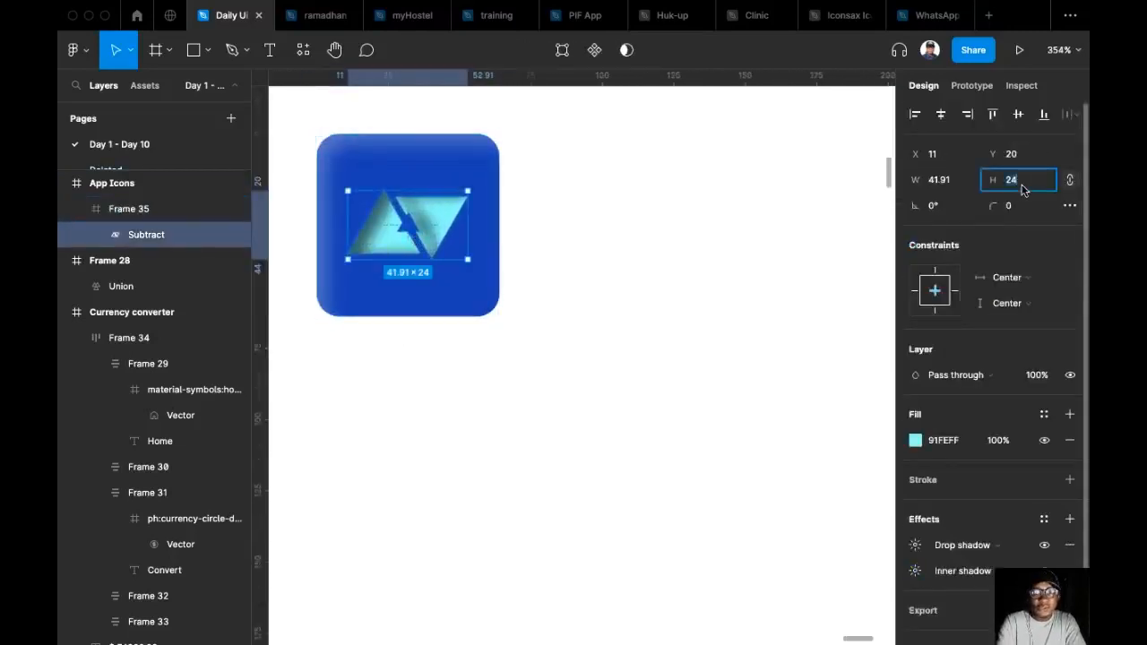
type("32")
key("Return")
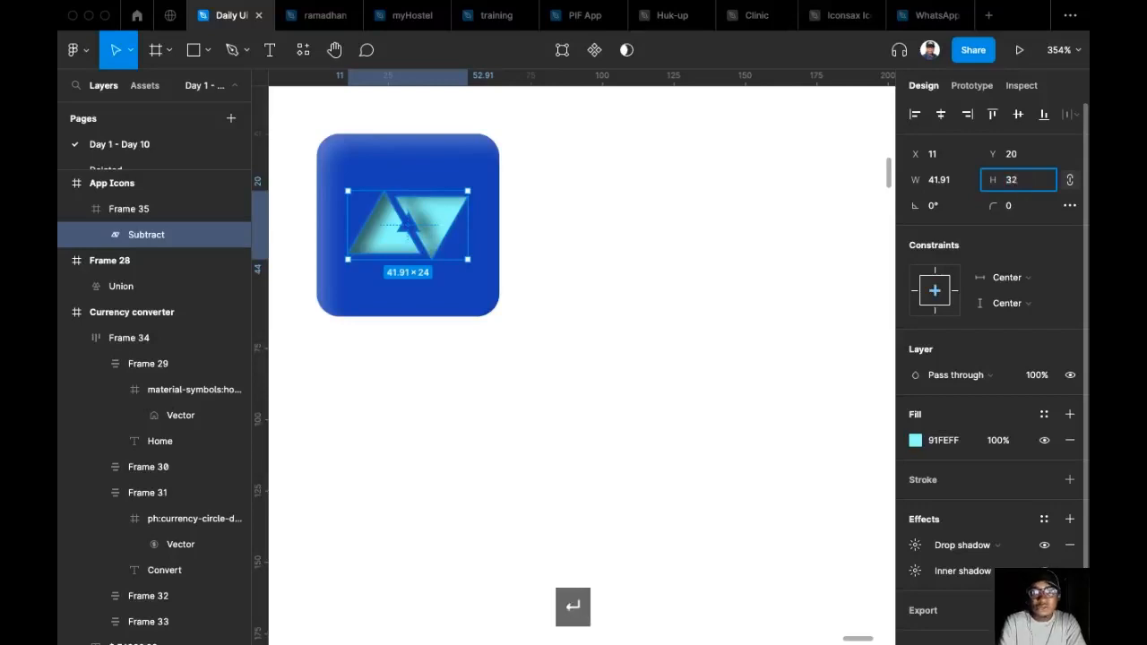
left_click(1018, 115)
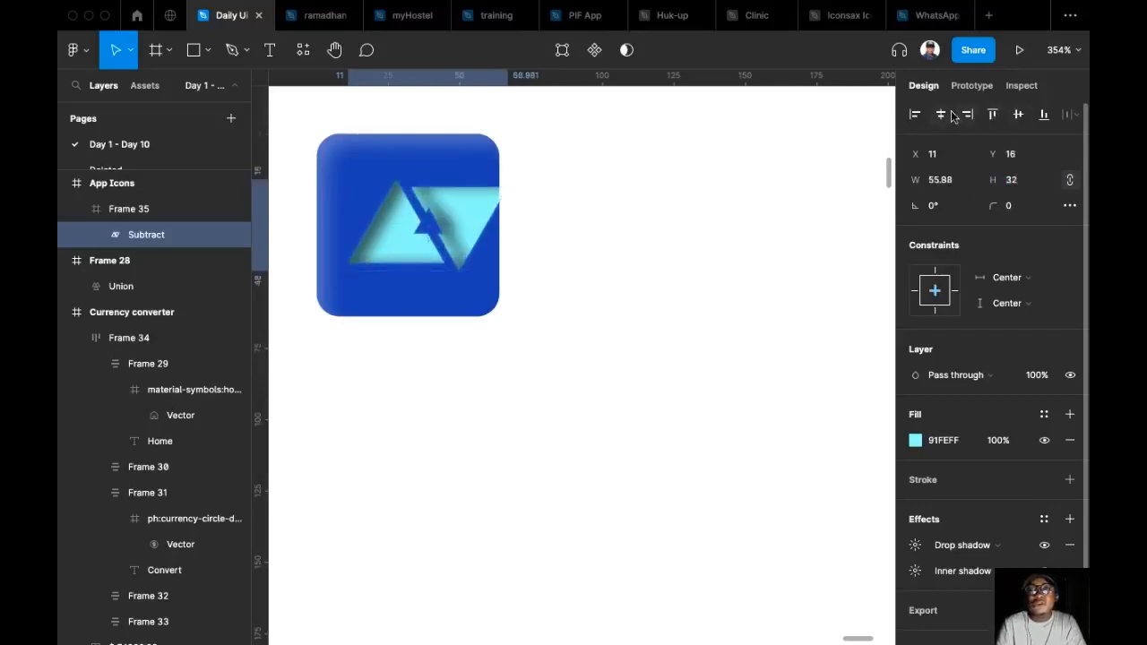
left_click(942, 115)
left_click(564, 258)
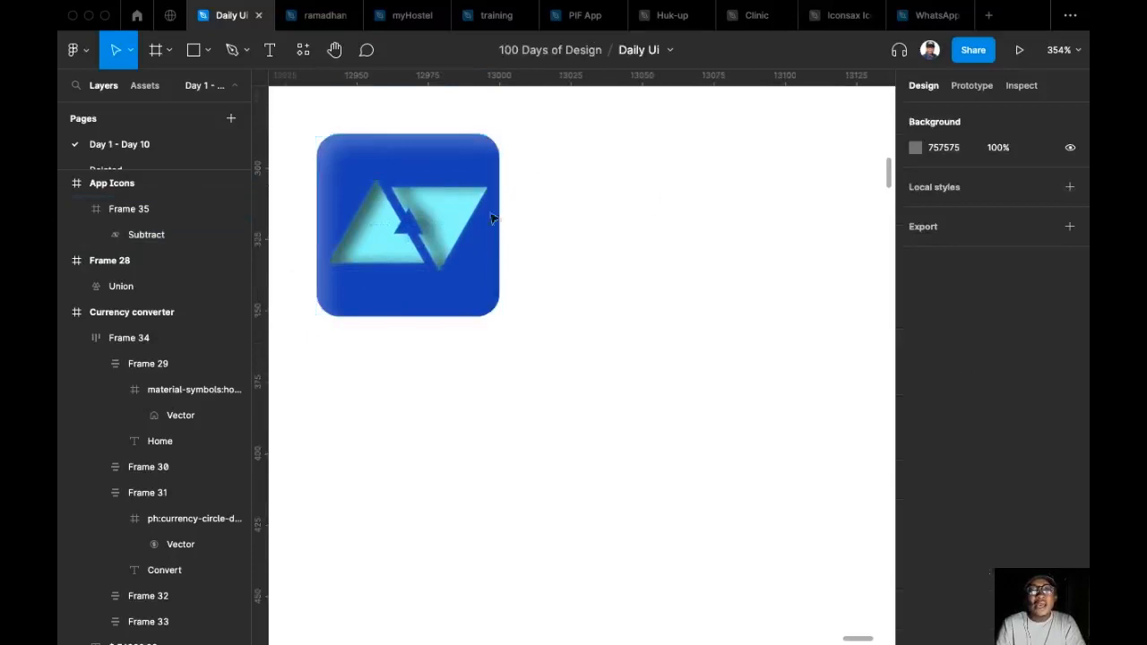
Save the blue square's inner shadow as a new effect style named "frame shadow".
left_click(478, 160)
scroll(960, 549, "down", 5)
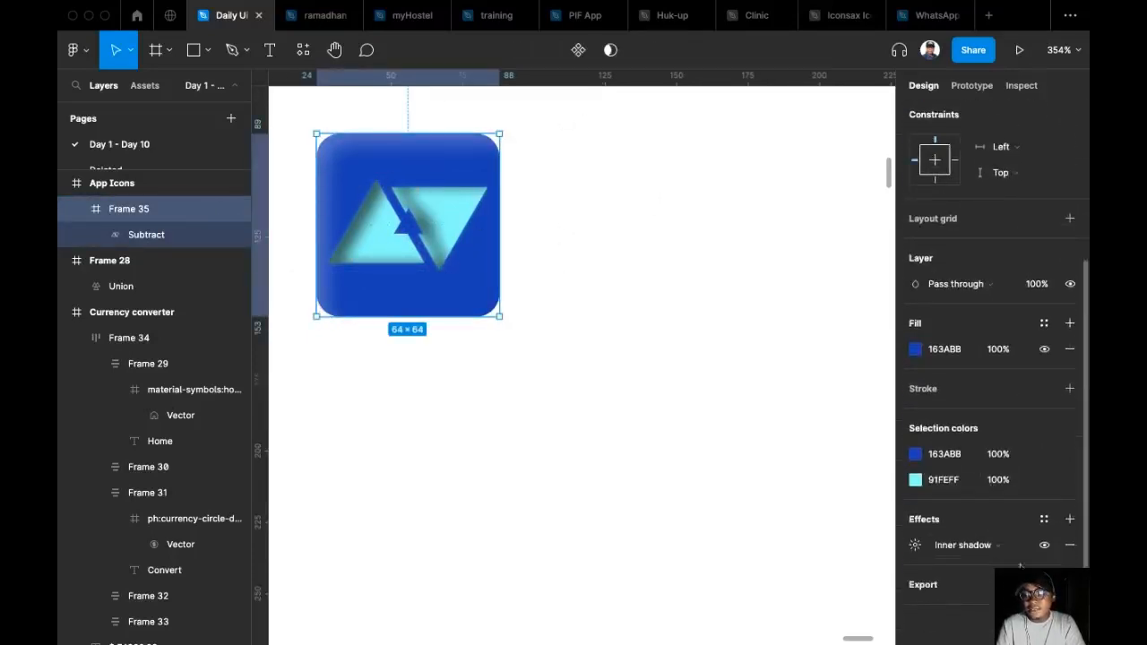
left_click(1045, 520)
left_click(1063, 548)
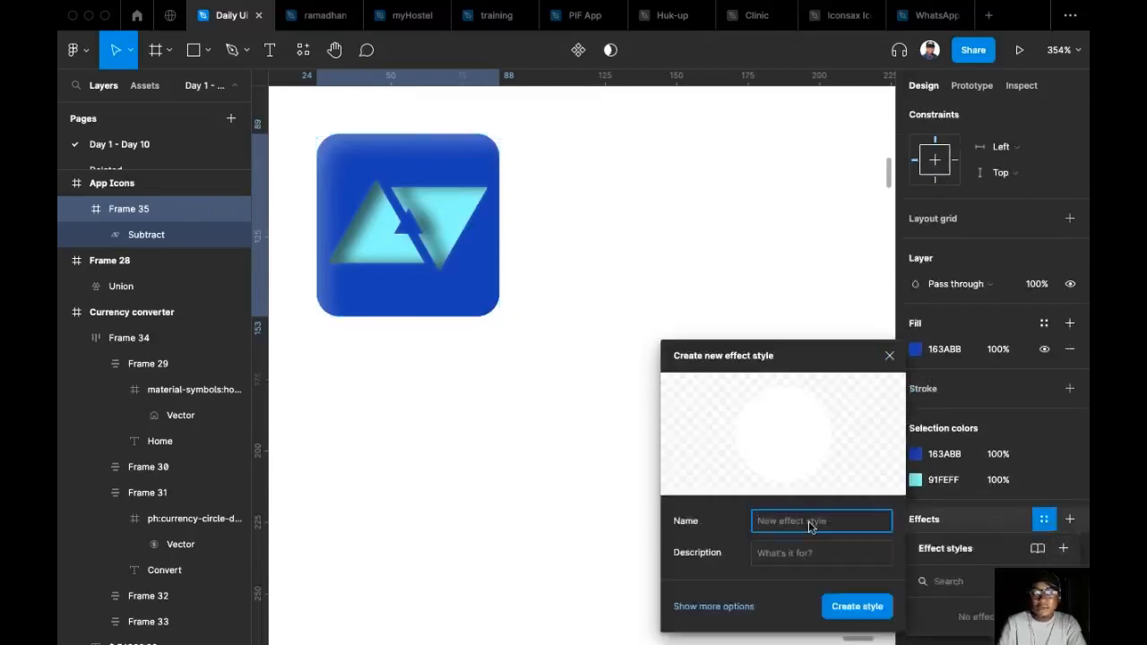
type("fram")
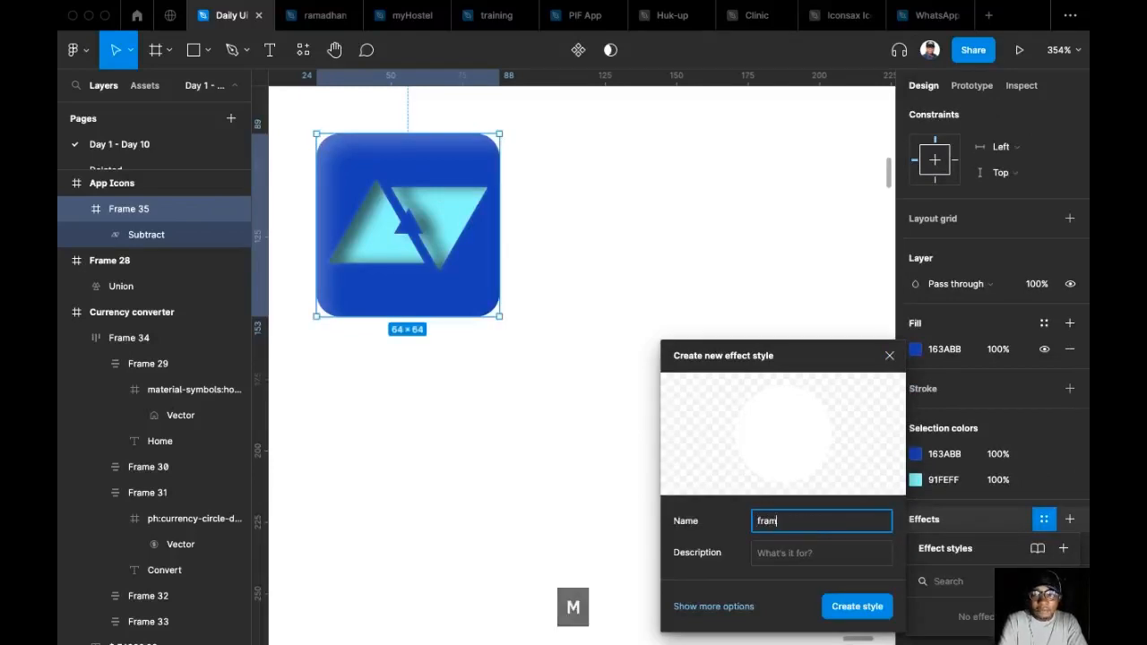
type("e shadow")
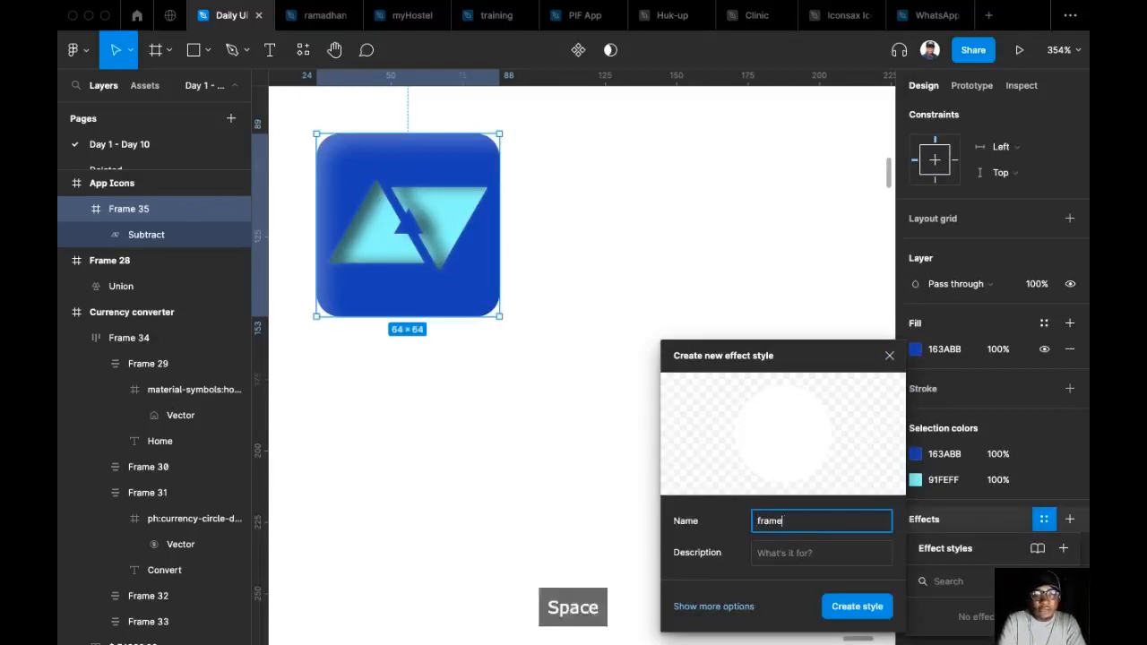
key("Return")
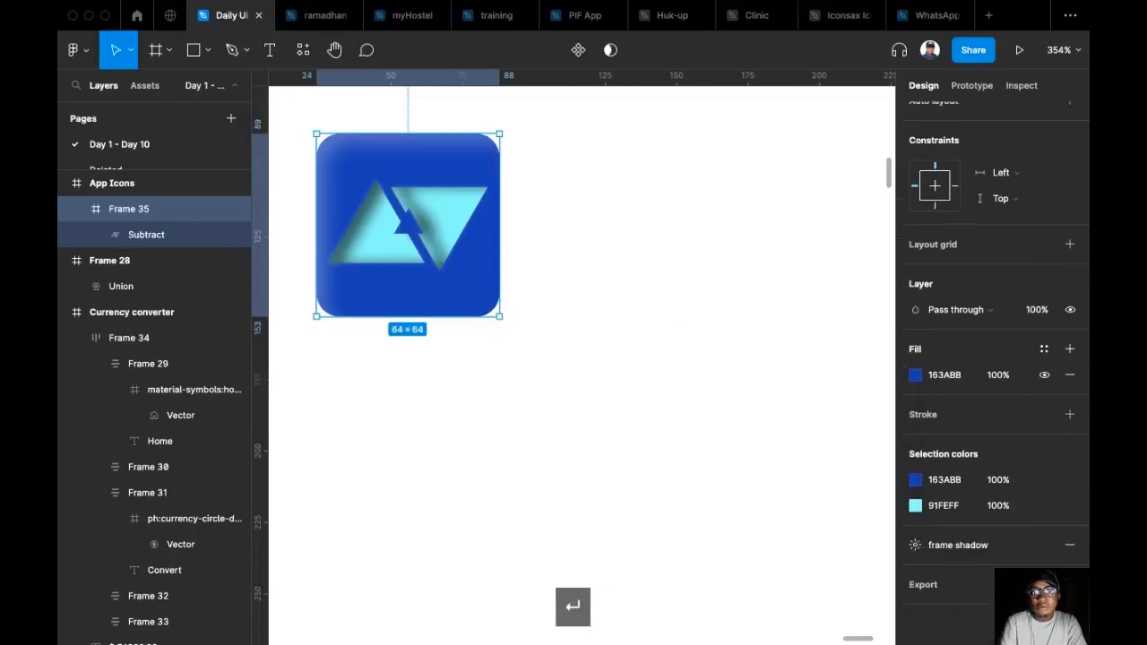
Save the triangle logo's shadows as a new effect style named "inner icon shadow".
left_click(441, 234)
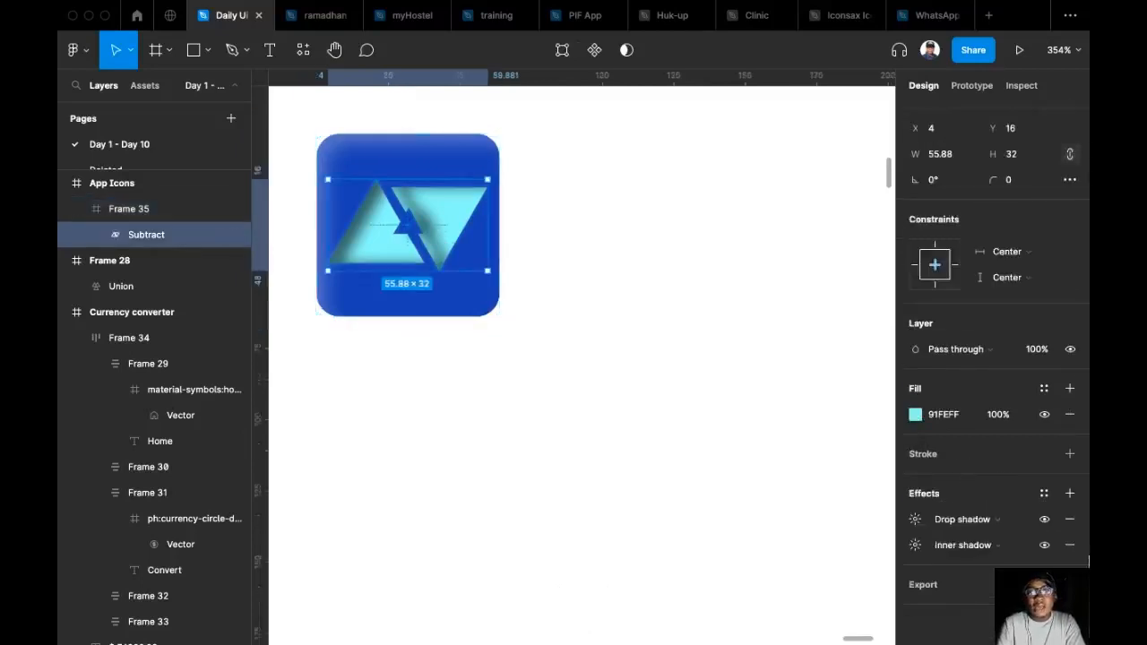
left_click(1045, 493)
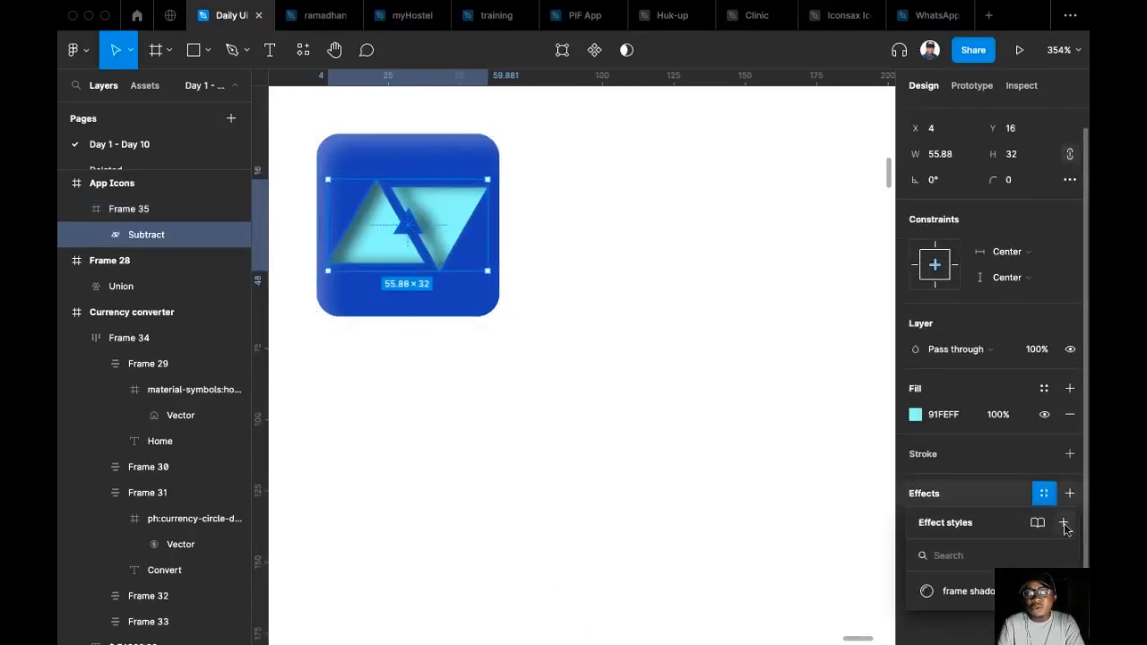
left_click(1064, 522)
type("inner")
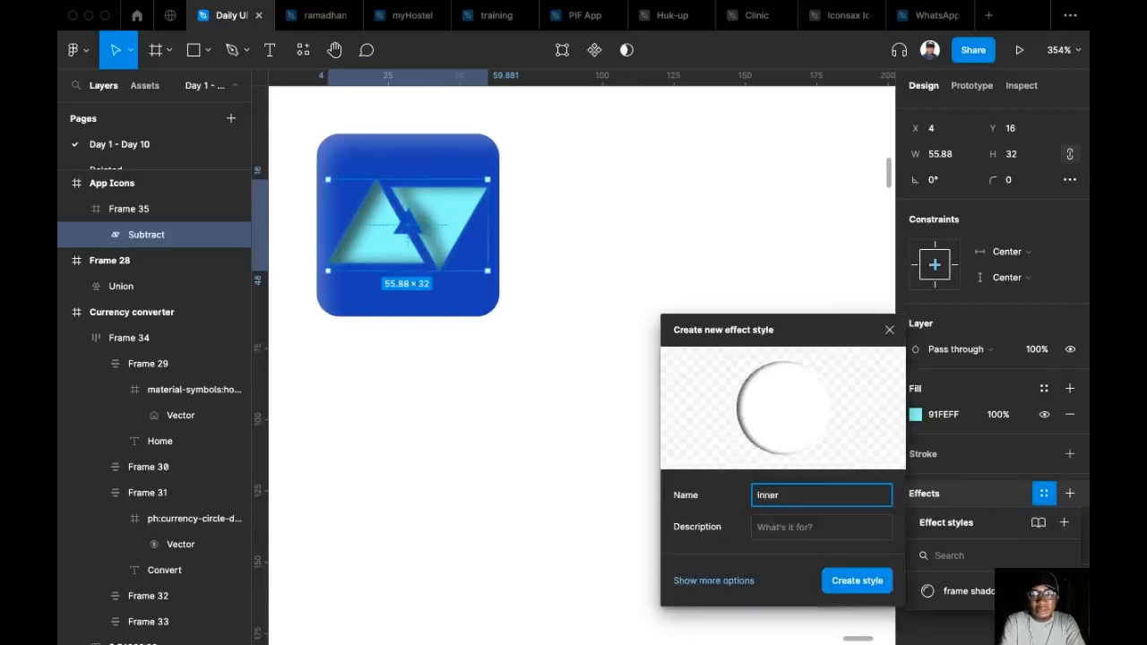
type(" icon ")
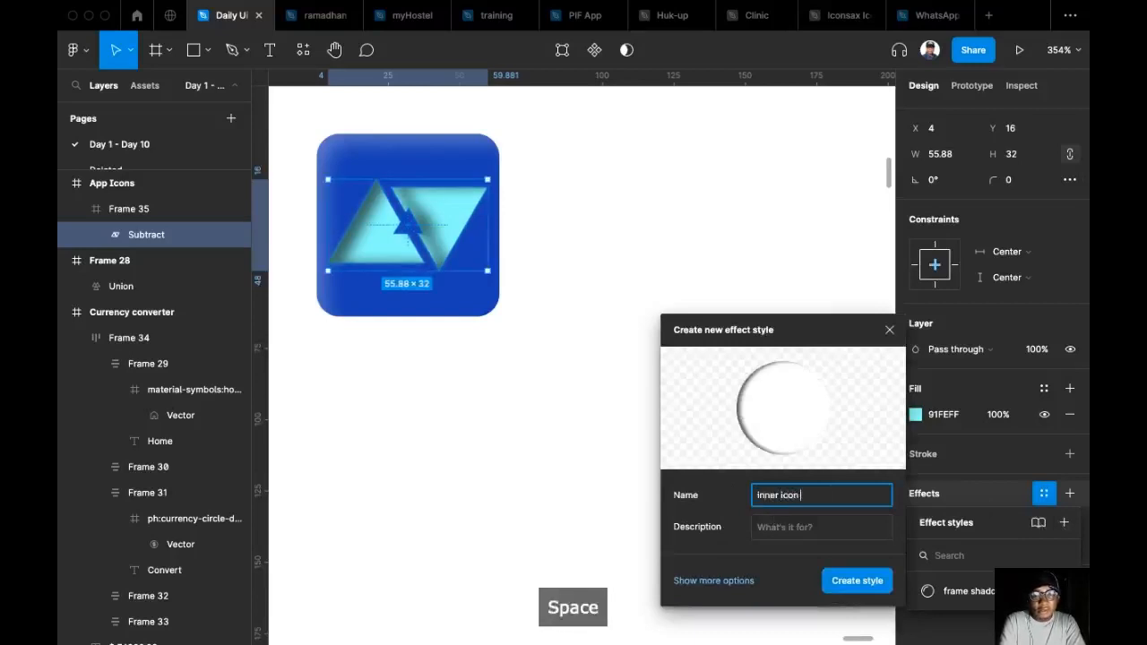
type("shadow")
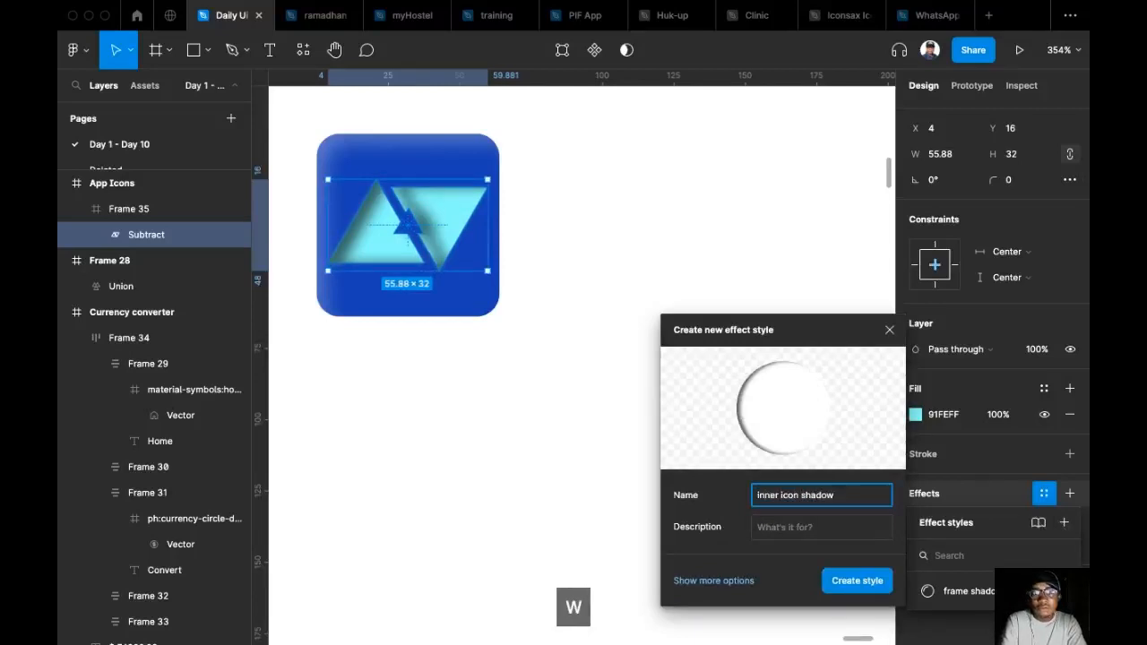
key("Return")
Duplicate the app icon to the right with a 30 px gap and raise the copy's corner radius to 42, making it round.
scroll(566, 295, "up", 2)
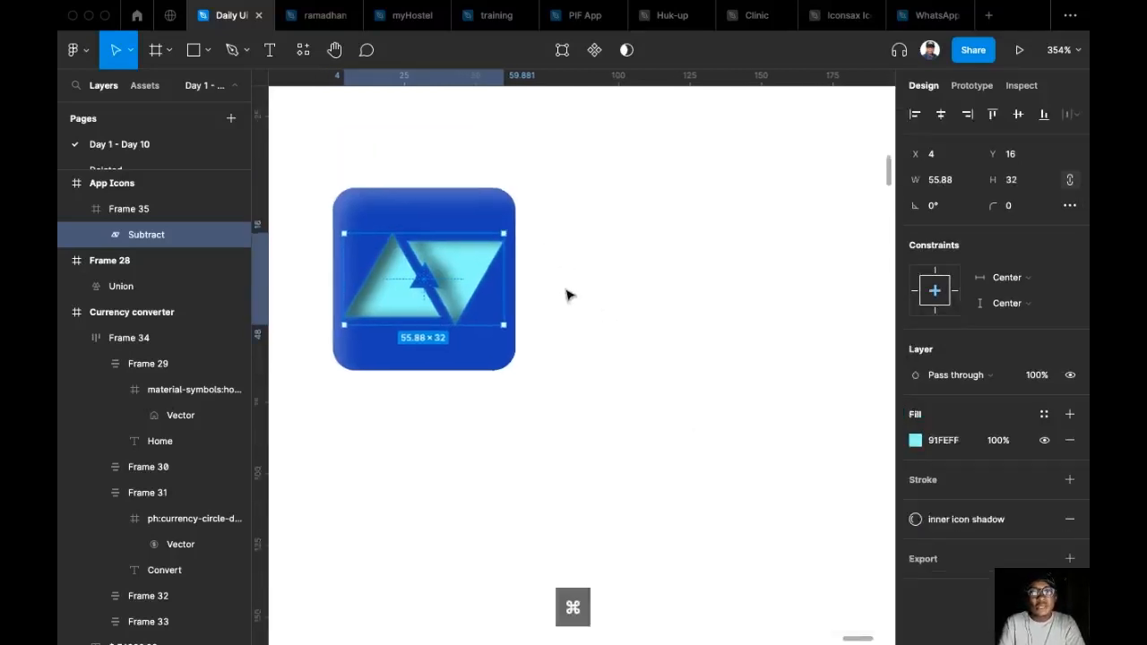
left_click(598, 326, "super")
scroll(645, 423, "up", 1)
scroll(646, 423, "down", 4)
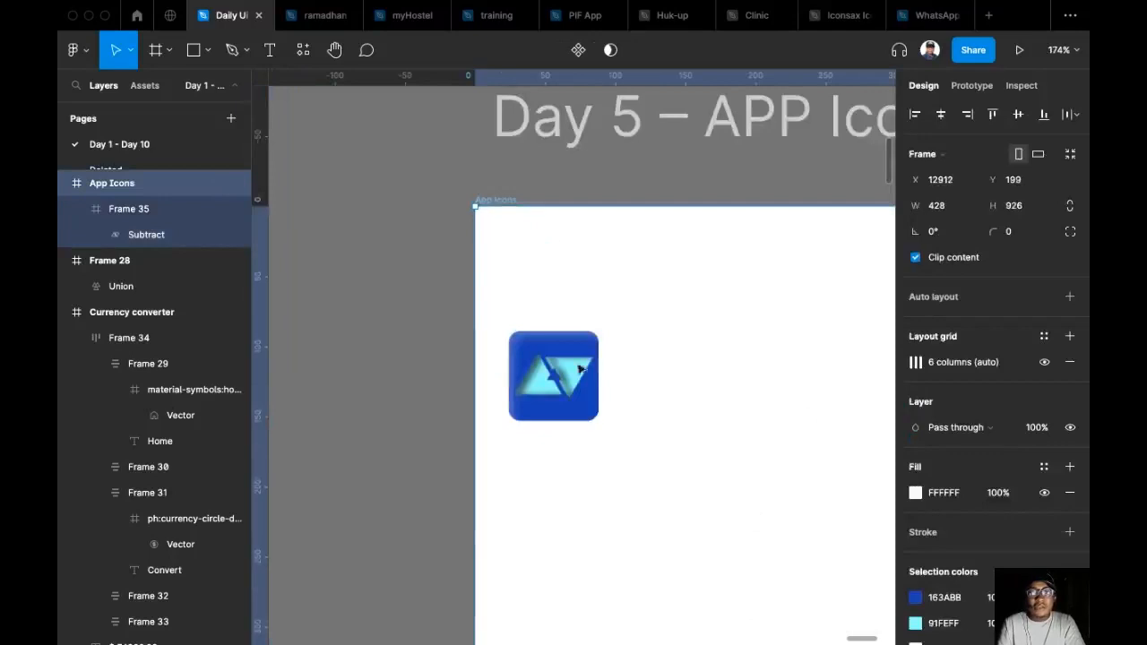
scroll(538, 313, "down", 2)
scroll(538, 313, "right", 2)
left_click(452, 260)
left_click_drag(453, 258, 584, 269)
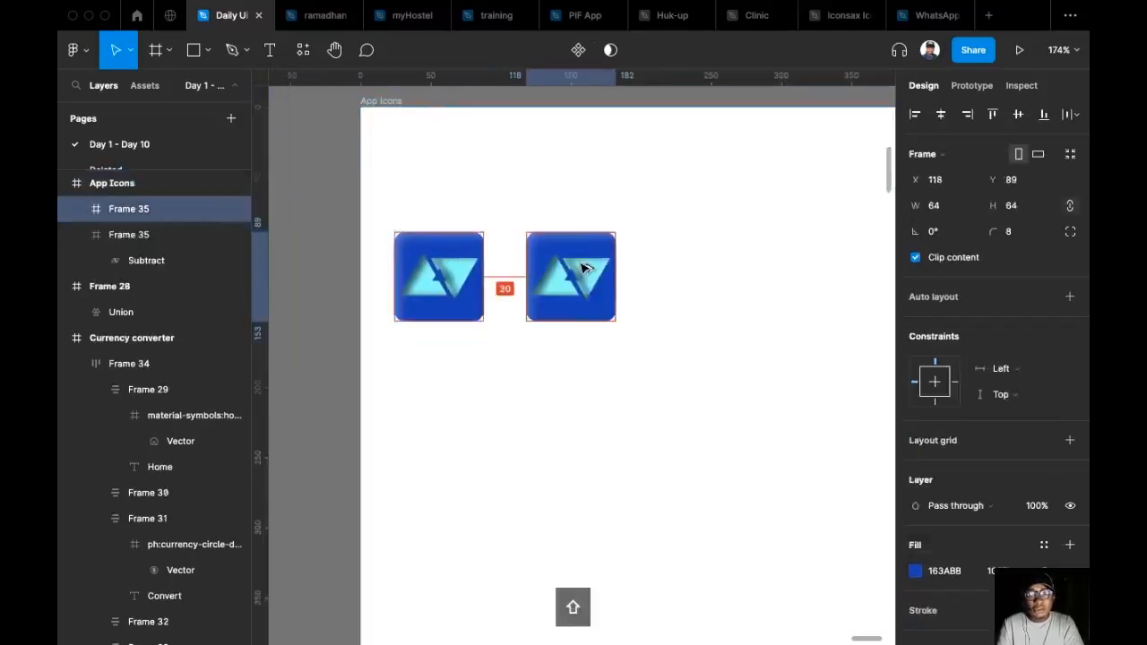
left_click_drag(996, 240, 1026, 241)
Set the logo's height to 28 in the round icon and centre it horizontally.
scroll(592, 282, "up", 3)
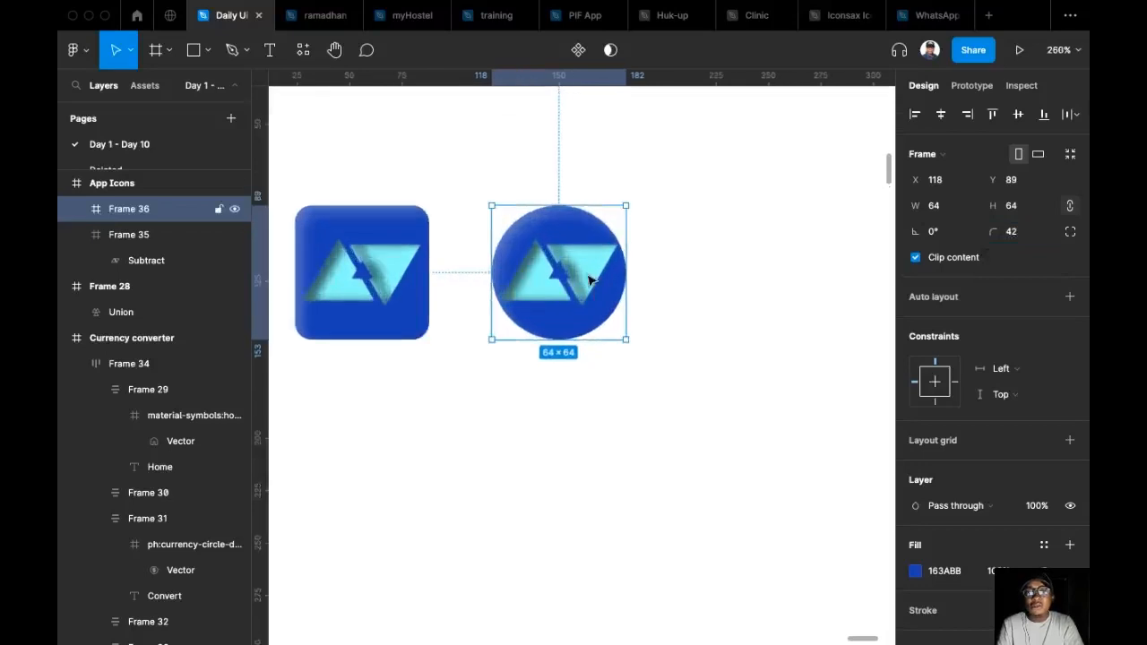
double_click(589, 282)
left_click(1029, 182)
type("28")
key("Return")
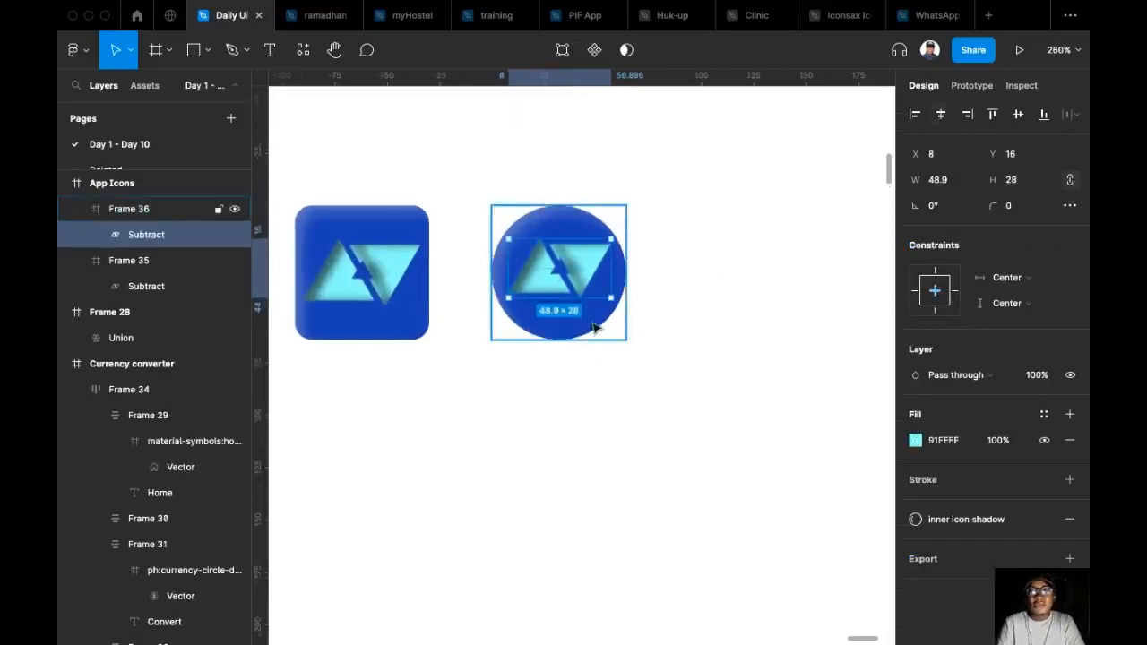
scroll(592, 320, "up", 3)
scroll(649, 339, "up", 2)
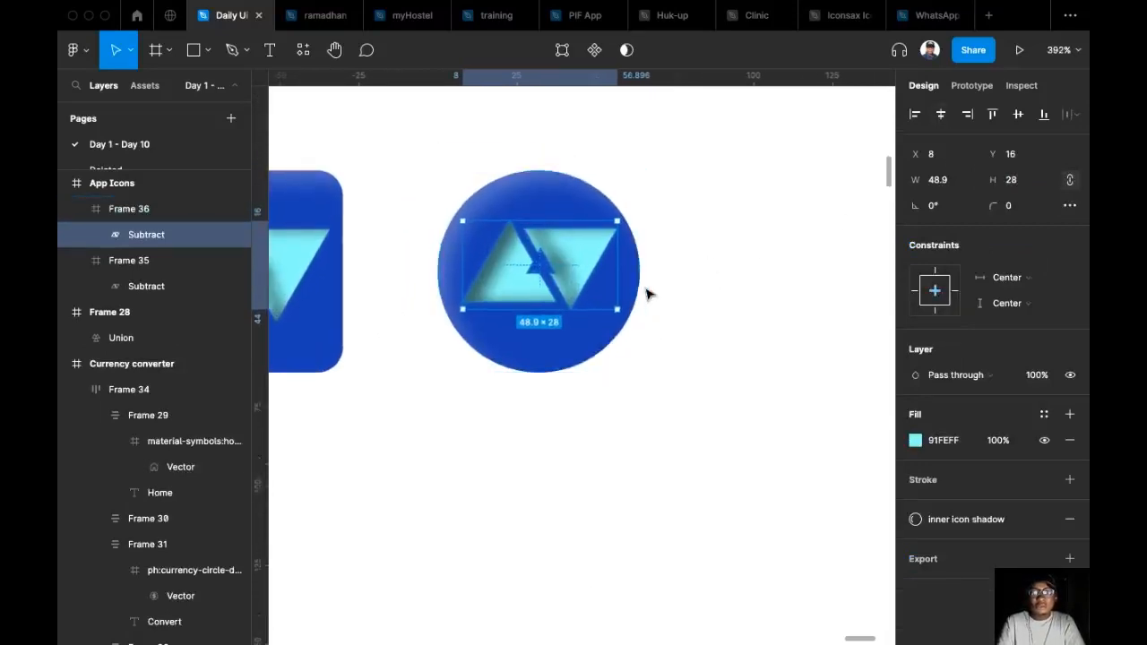
Centre the triangle logo vertically in the round blue icon.
left_click(1018, 114)
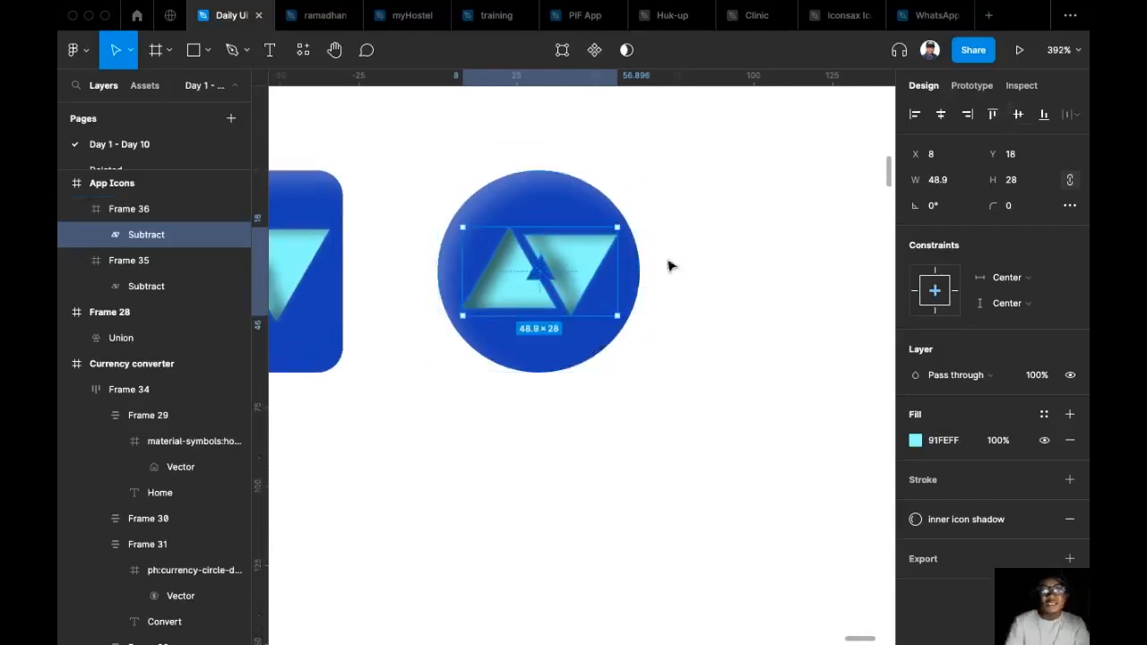
scroll(663, 321, "up", 1)
scroll(628, 260, "up", 2)
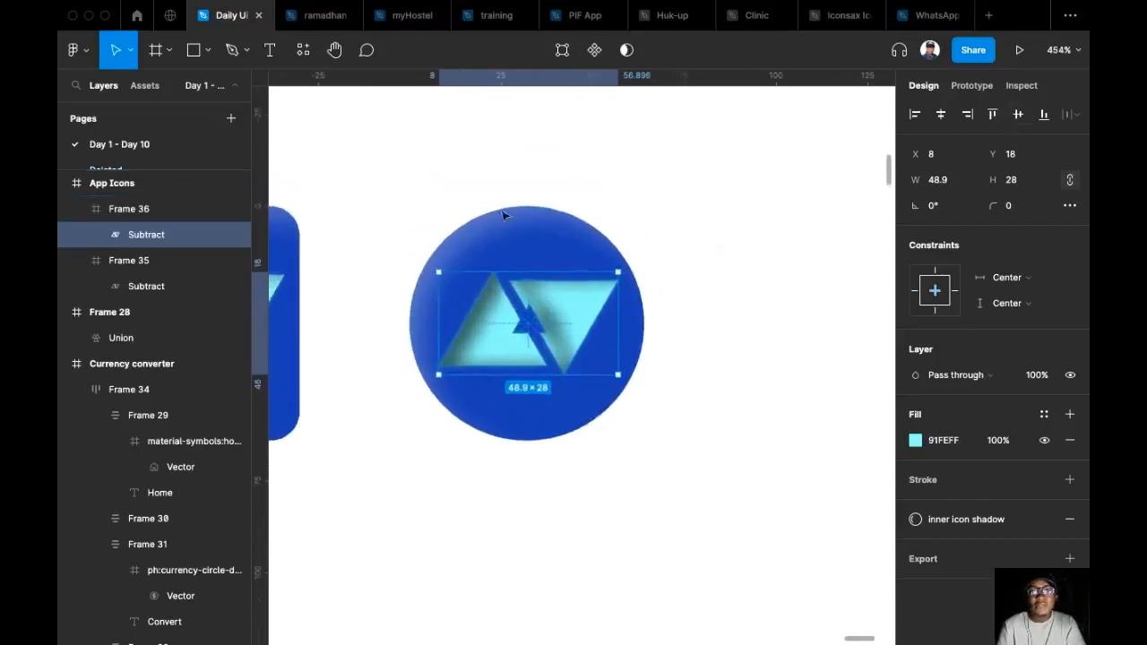
scroll(695, 260, "down", 2)
scroll(694, 260, "right", 2)
left_click(645, 251)
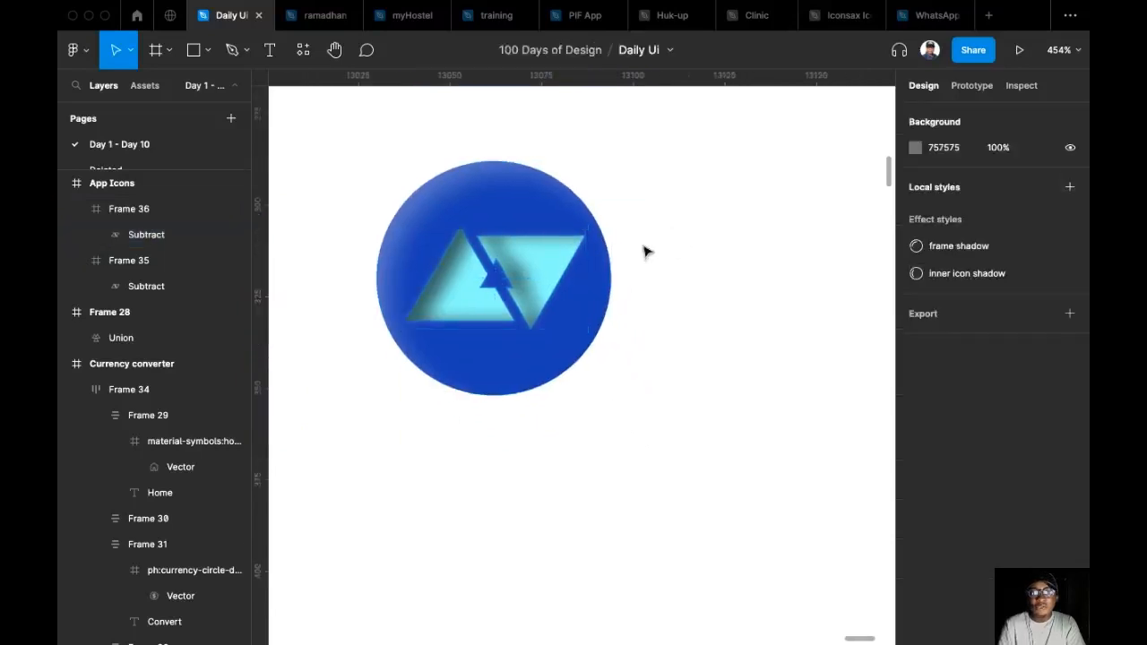
Open the Iconify plugin and search its icons for "currency".
key("super+slash")
key("Return")
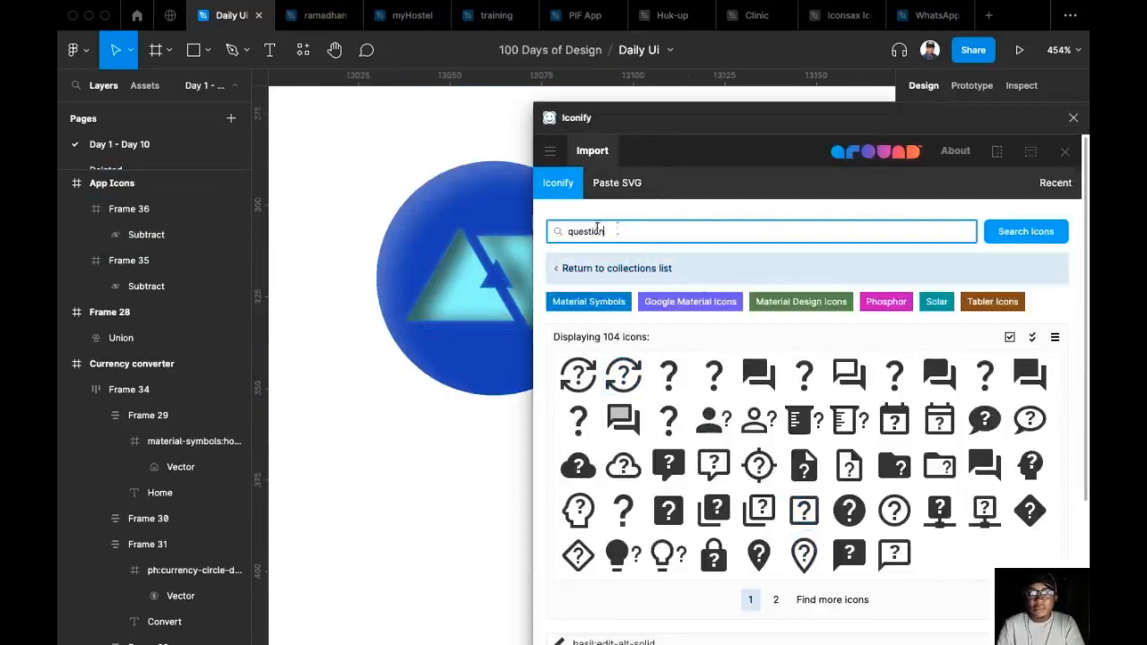
key("super+a")
type("curr")
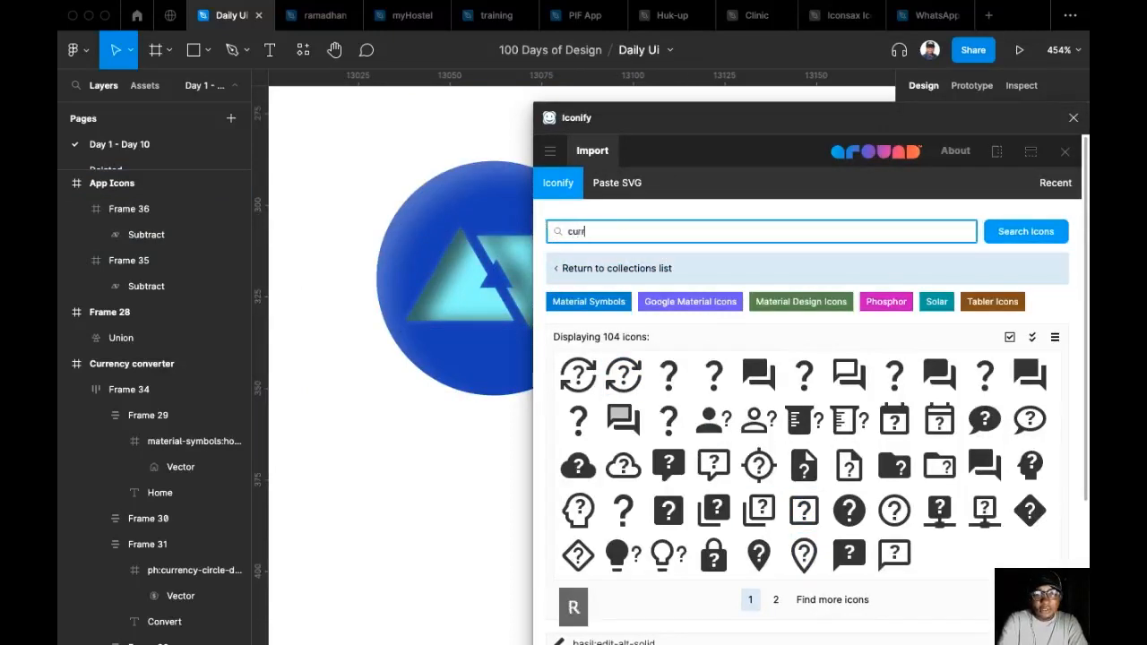
type("ency")
key("Return")
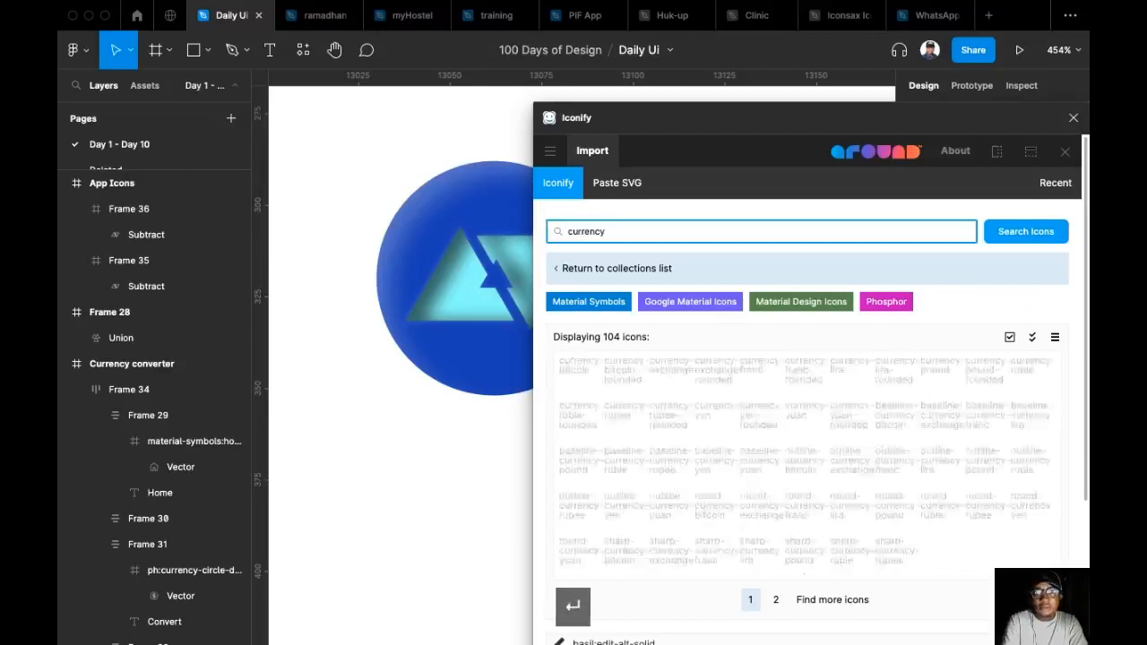
Import the filled circle-dollar icon from the second page of currency results onto the canvas.
left_click(776, 599)
scroll(800, 472, "down", 5)
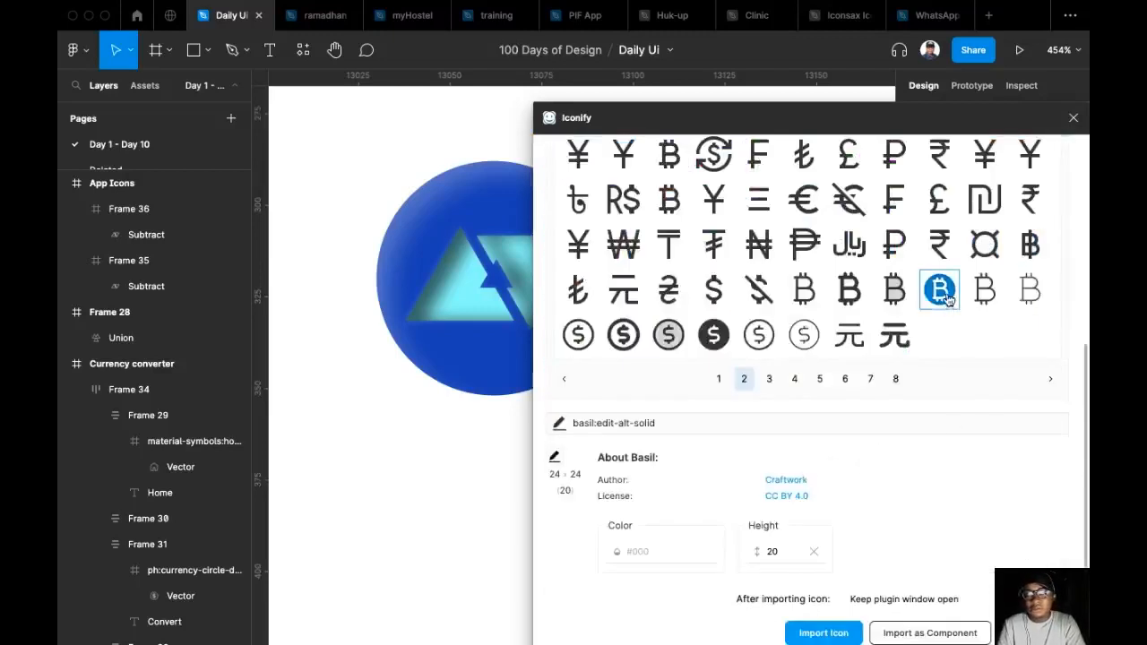
left_click_drag(717, 335, 410, 415)
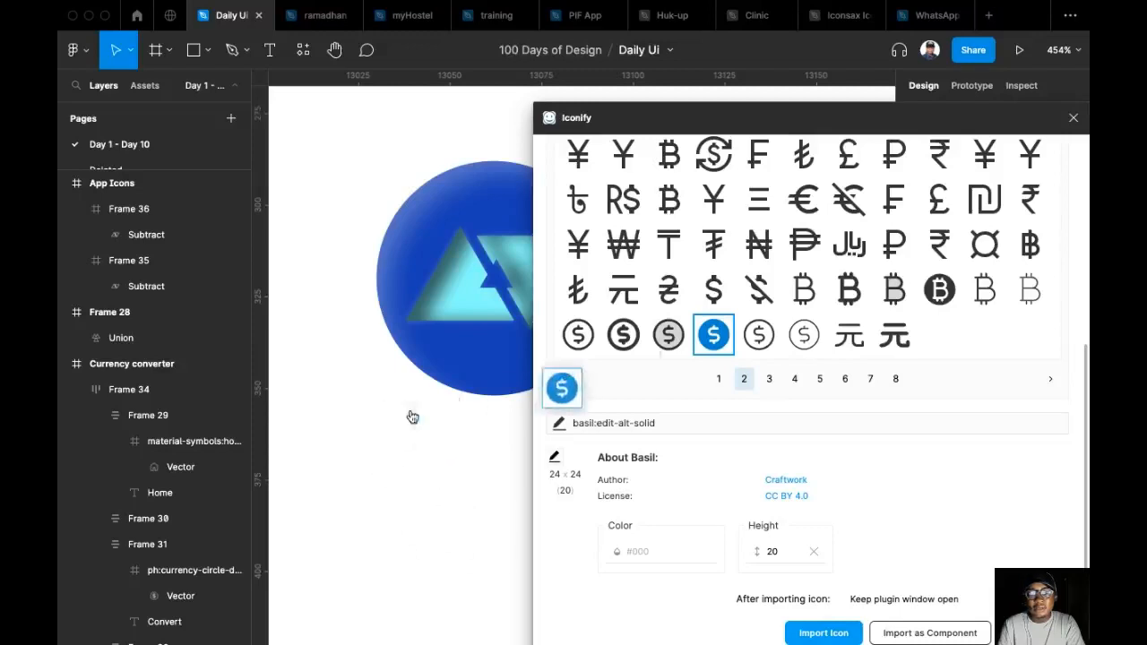
Import the euro-dollar "bi:currency-exchange" icon from the fifth page of results and close the plugin.
left_click(769, 380)
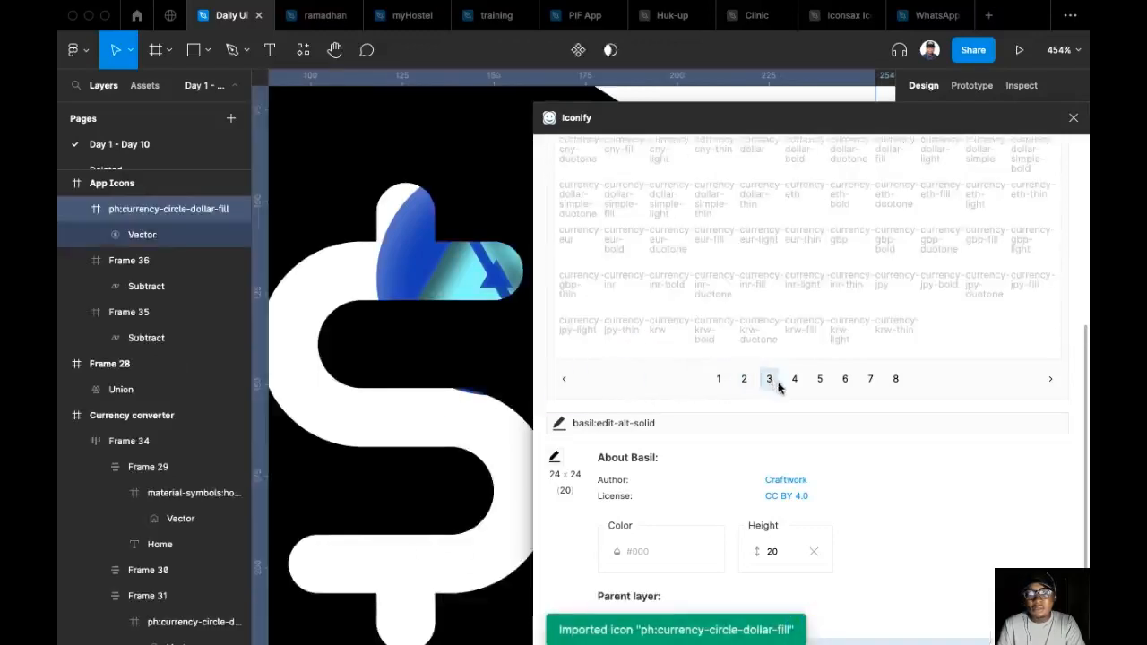
left_click(795, 380)
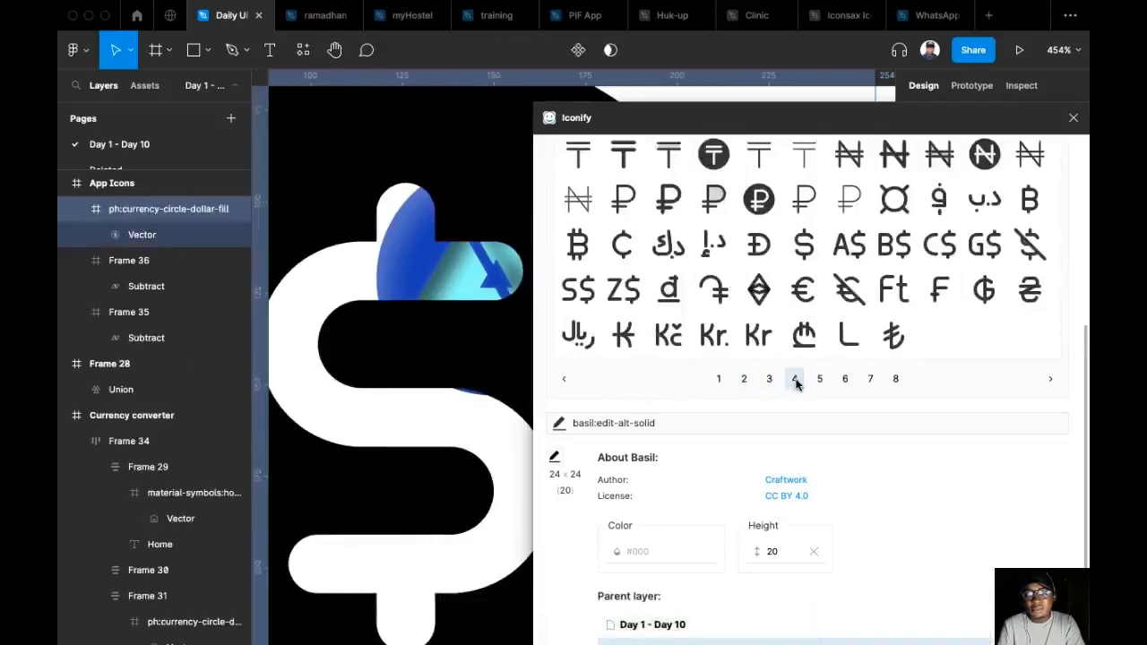
left_click(818, 380)
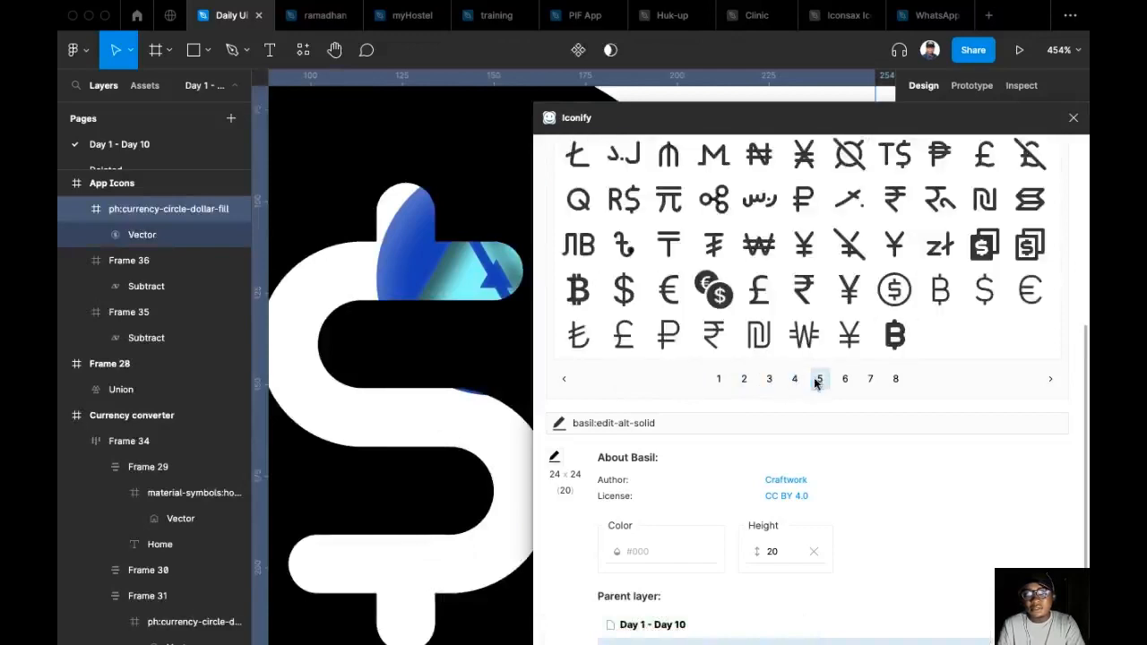
left_click_drag(713, 288, 352, 481)
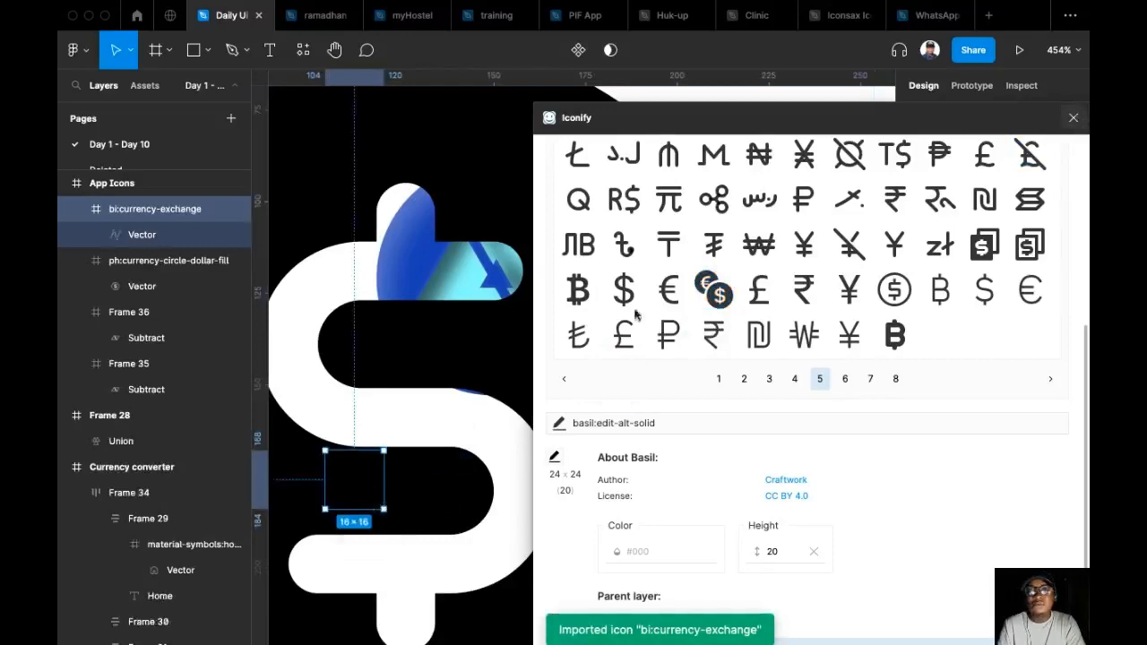
left_click(1074, 117)
Delete the oversized circle-dollar icon and move the currency-exchange icon further right, just below the round icon.
scroll(594, 346, "down", 5)
left_click(598, 348)
key("Delete")
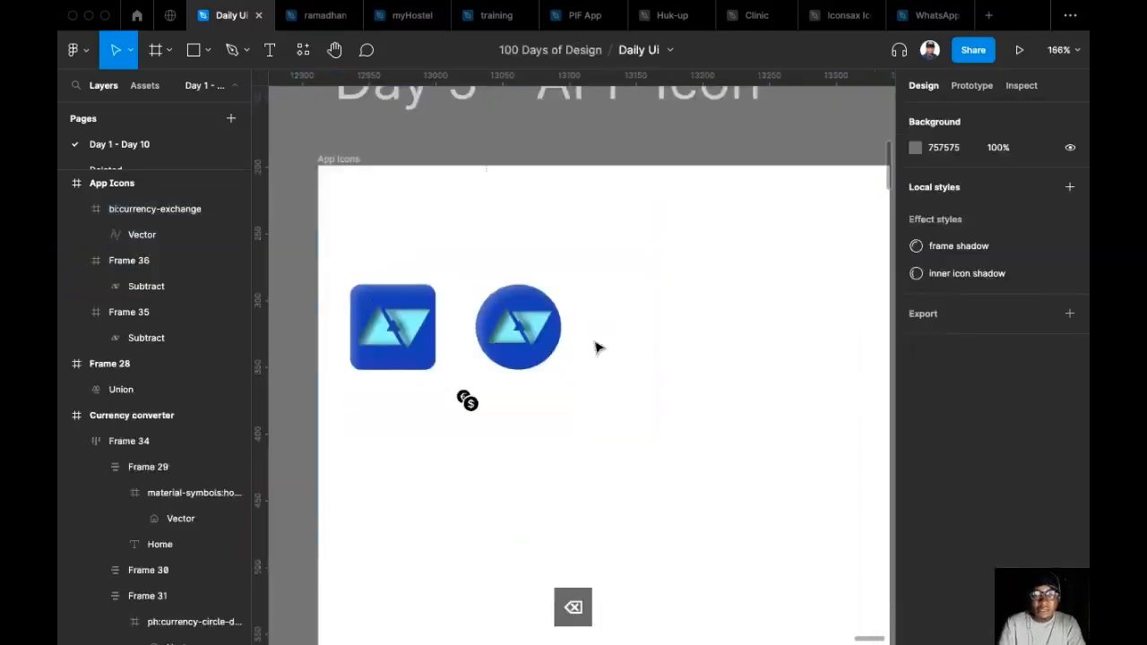
scroll(488, 369, "up", 5)
left_click(430, 462)
left_click_drag(430, 467, 666, 437)
Move the round blue icon below the square icon, to about X 56, Y 190.
scroll(666, 436, "right", 1)
left_click(533, 248)
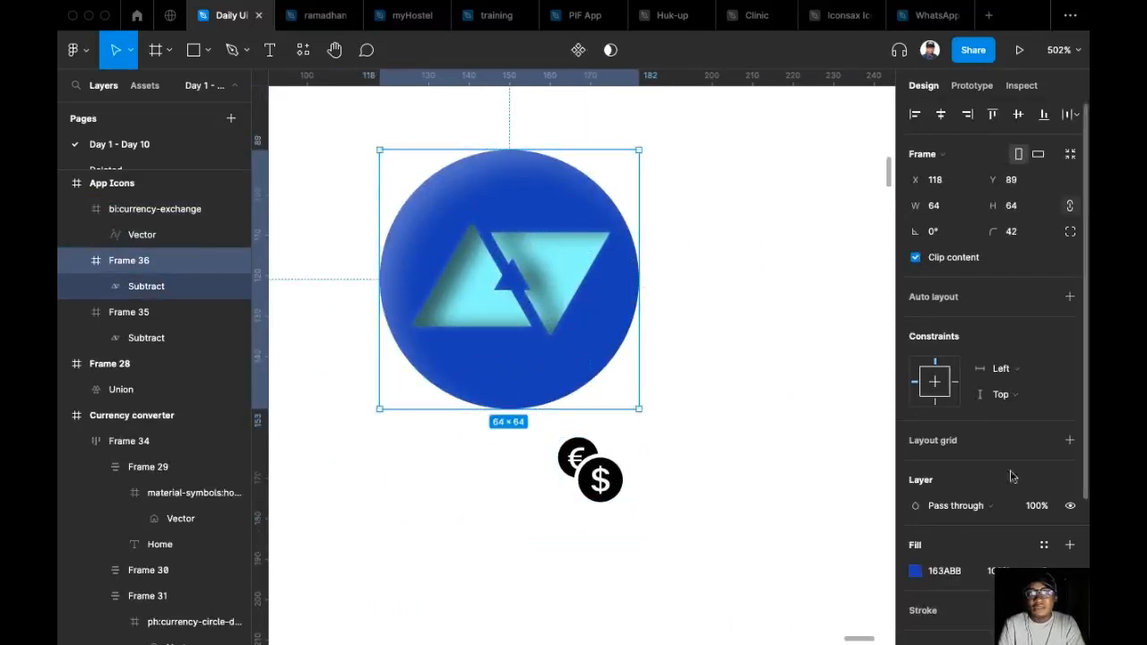
scroll(635, 332, "down", 5)
left_click_drag(587, 309, 484, 491)
scroll(555, 450, "up", 1)
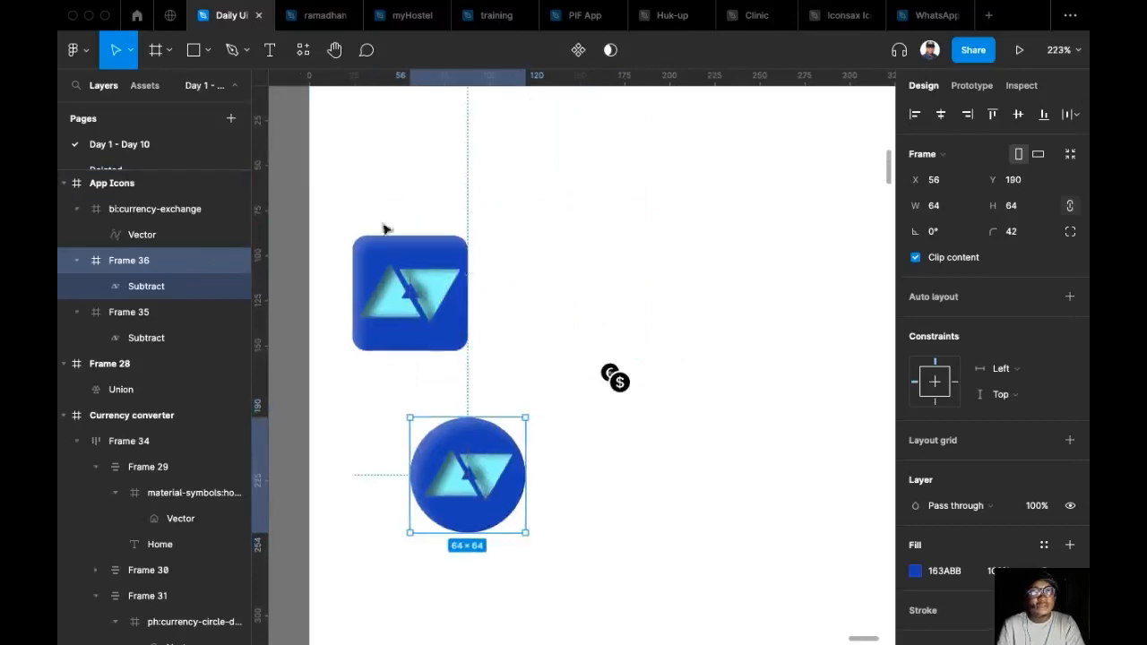
Create a 64 × 64 frame beside the blue square icon.
left_click(403, 269)
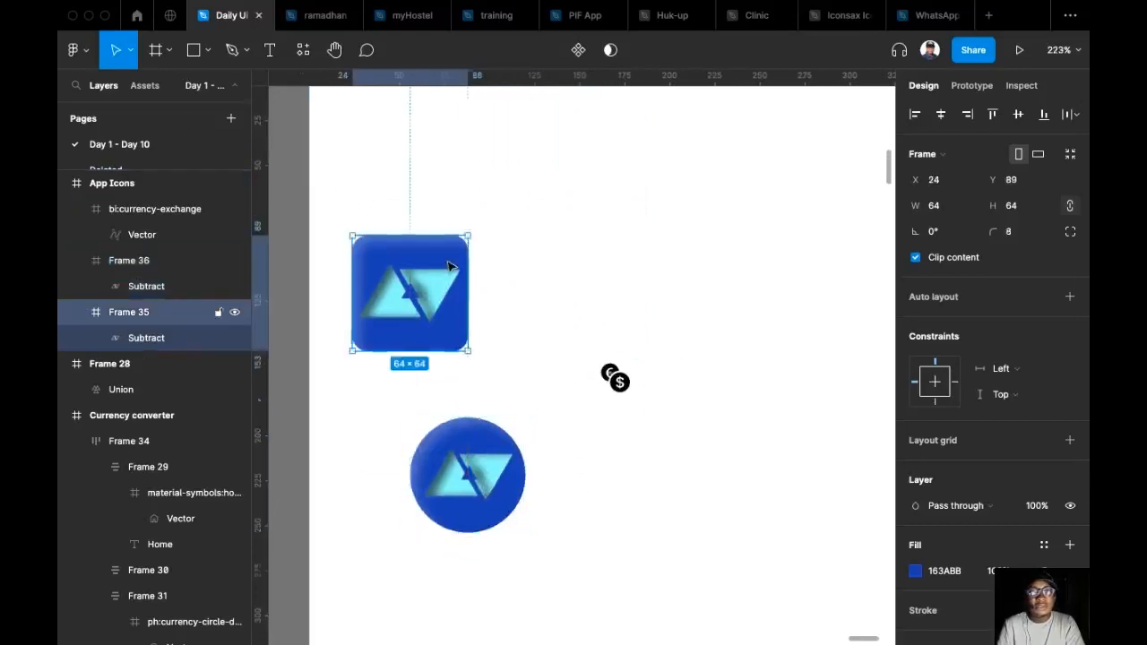
left_click(156, 50)
left_click_drag(542, 239, 601, 300)
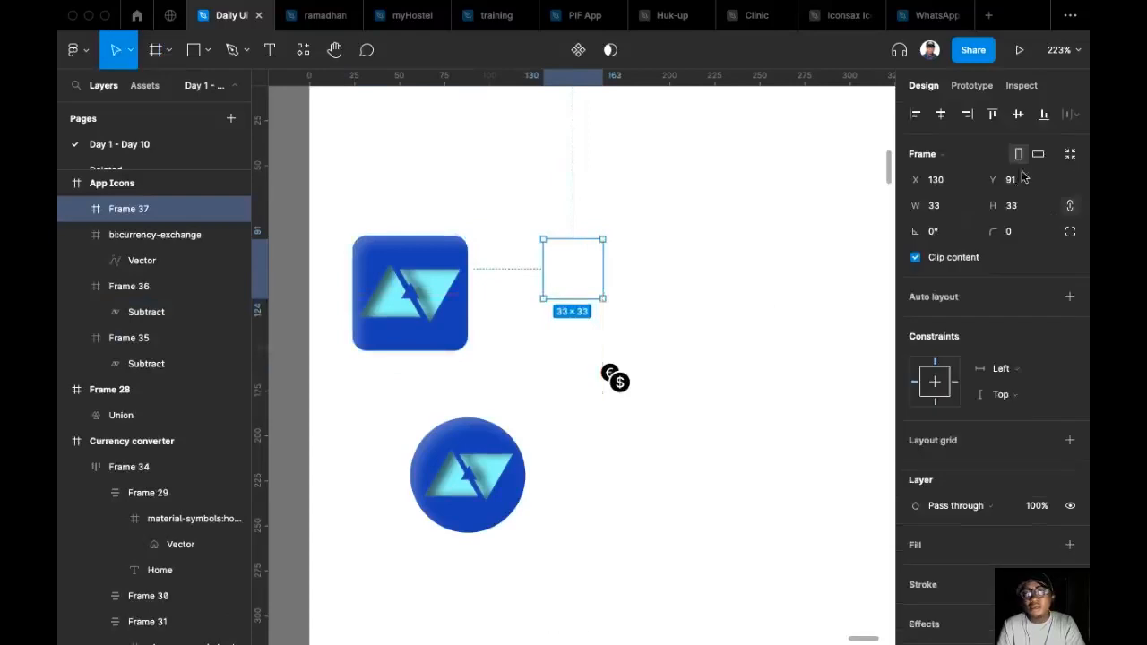
left_click(1029, 206)
type("4")
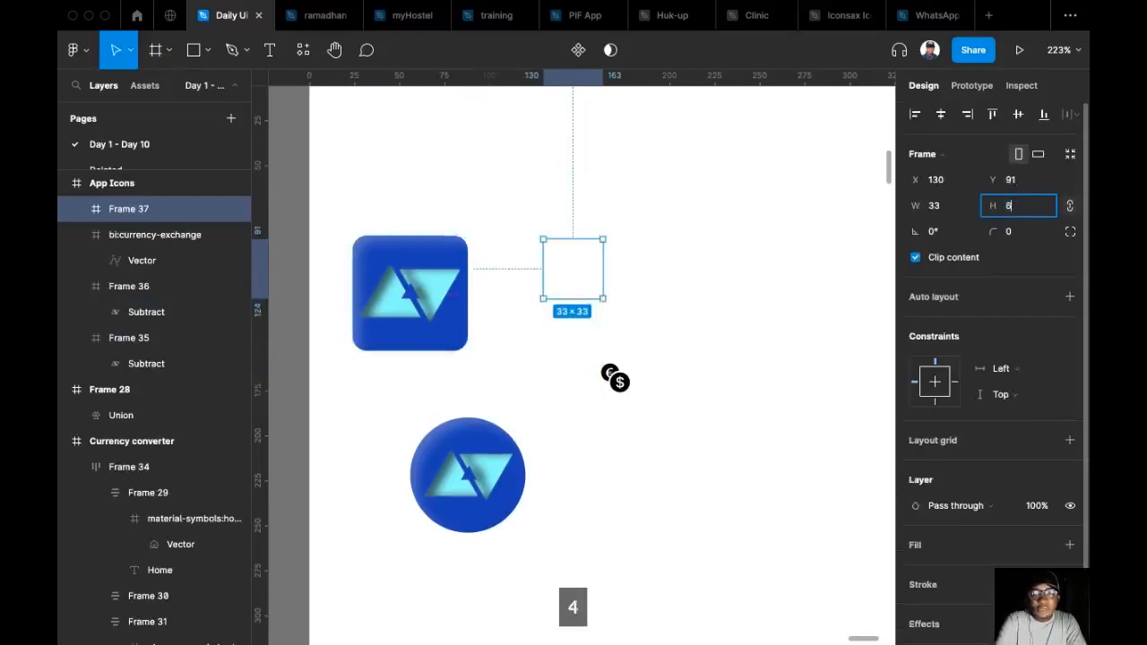
key("Return")
left_click_drag(620, 287, 607, 268)
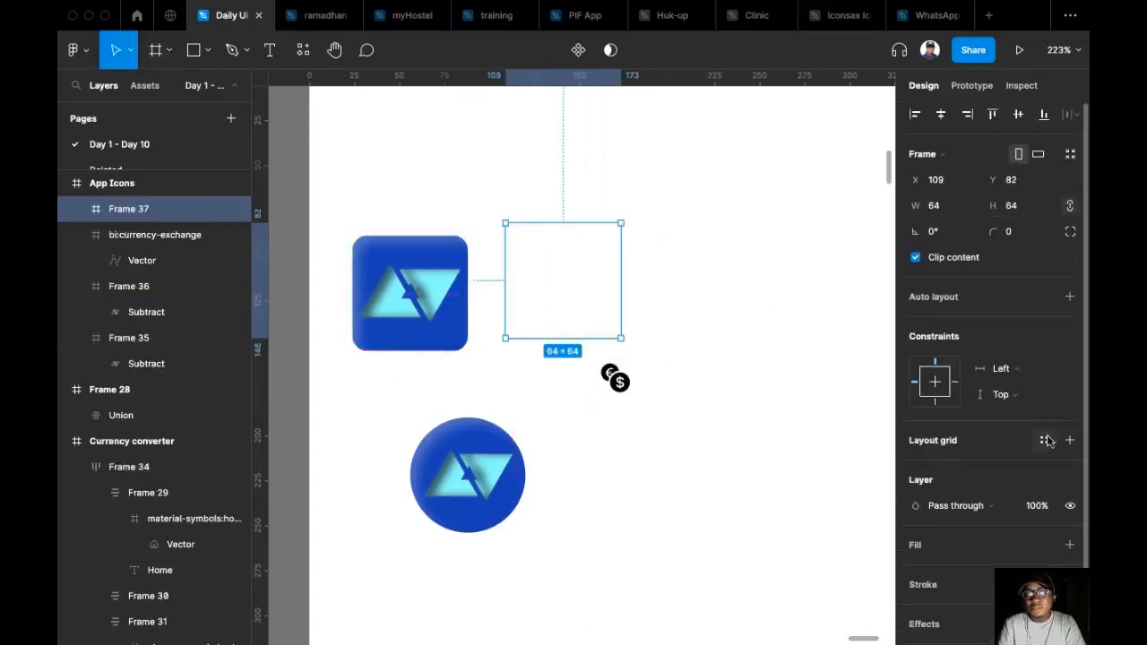
Add a solid dark red fill, A11212, to the new frame.
scroll(959, 457, "down", 2)
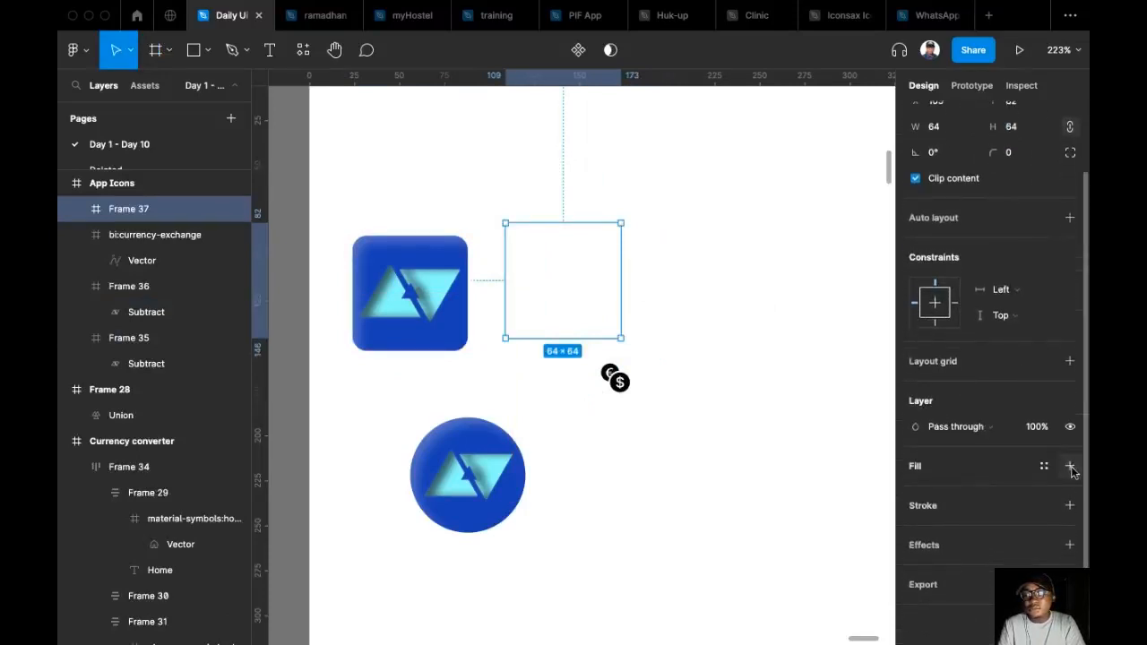
left_click(1069, 466)
left_click(916, 492)
left_click(851, 363)
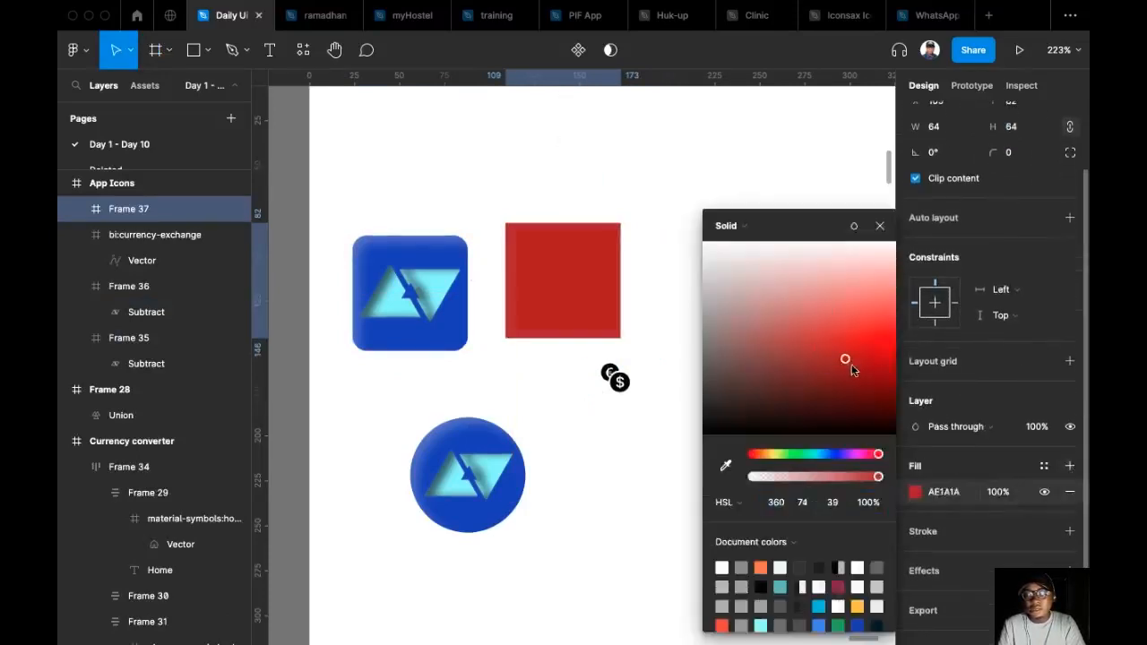
left_click_drag(853, 386, 857, 367)
Set the red frame's corner radius to 100 and align it with the blue square at Y 89.
left_click(508, 230)
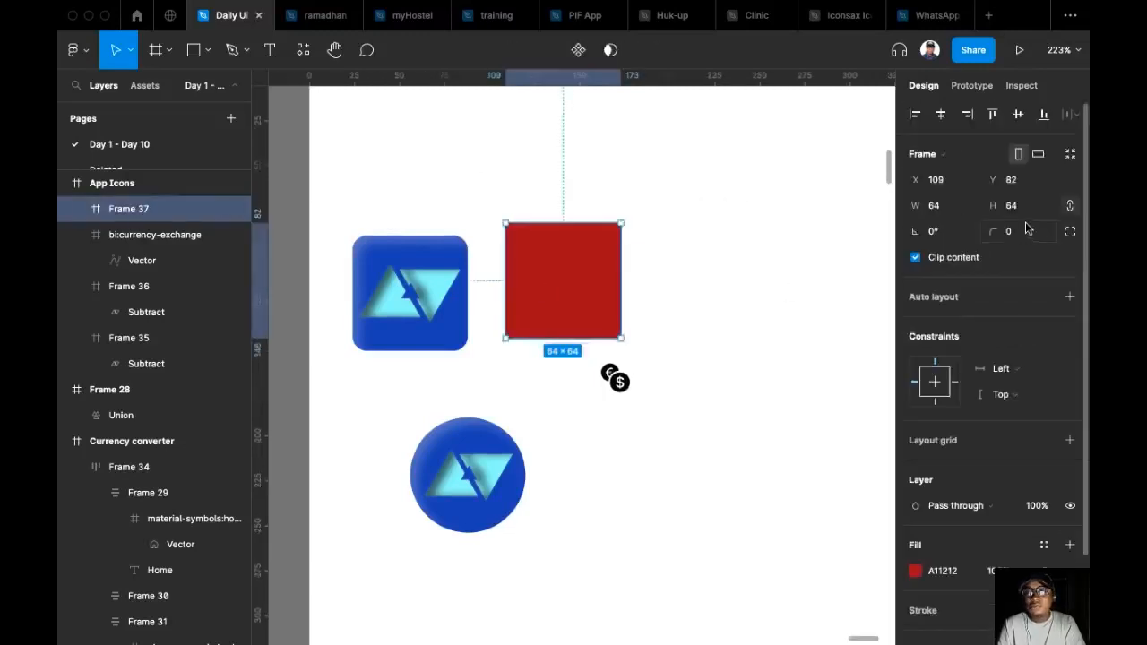
type("100")
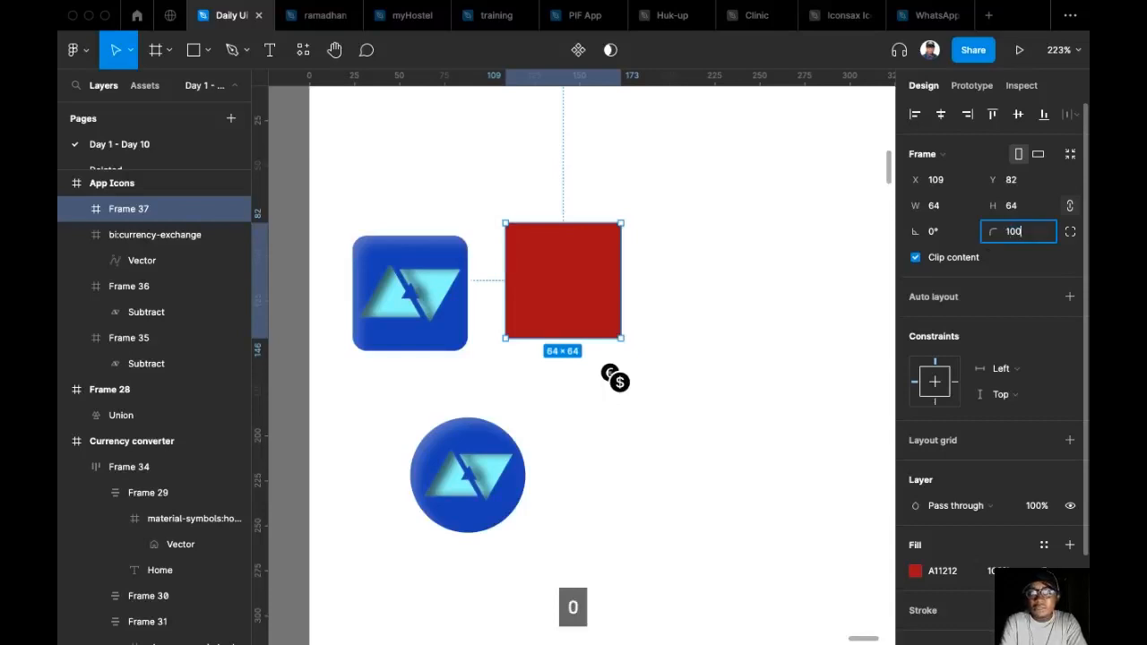
key("Return")
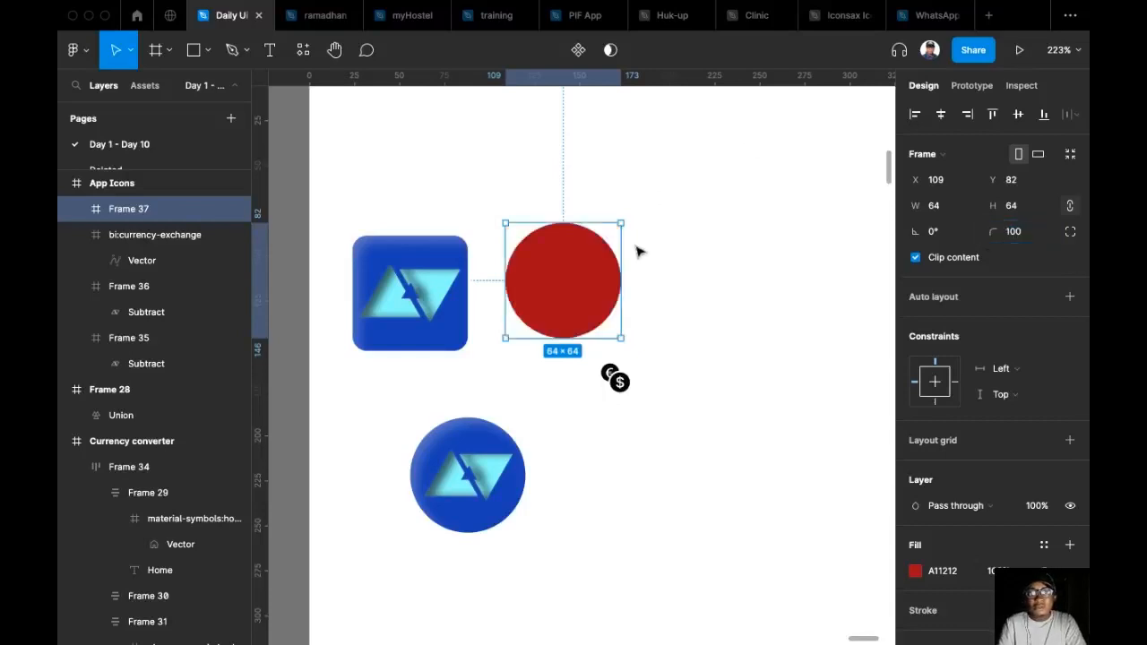
left_click_drag(576, 277, 577, 291)
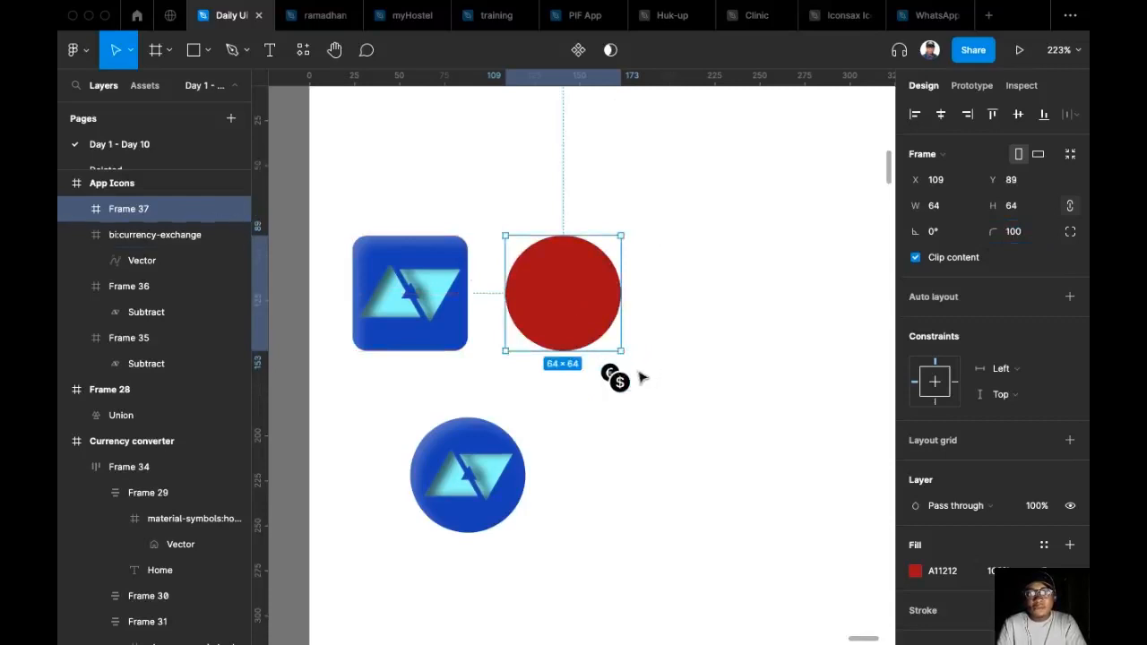
Place the currency-exchange icon at the centre of the red circle and colour it white.
left_click_drag(628, 383, 574, 305)
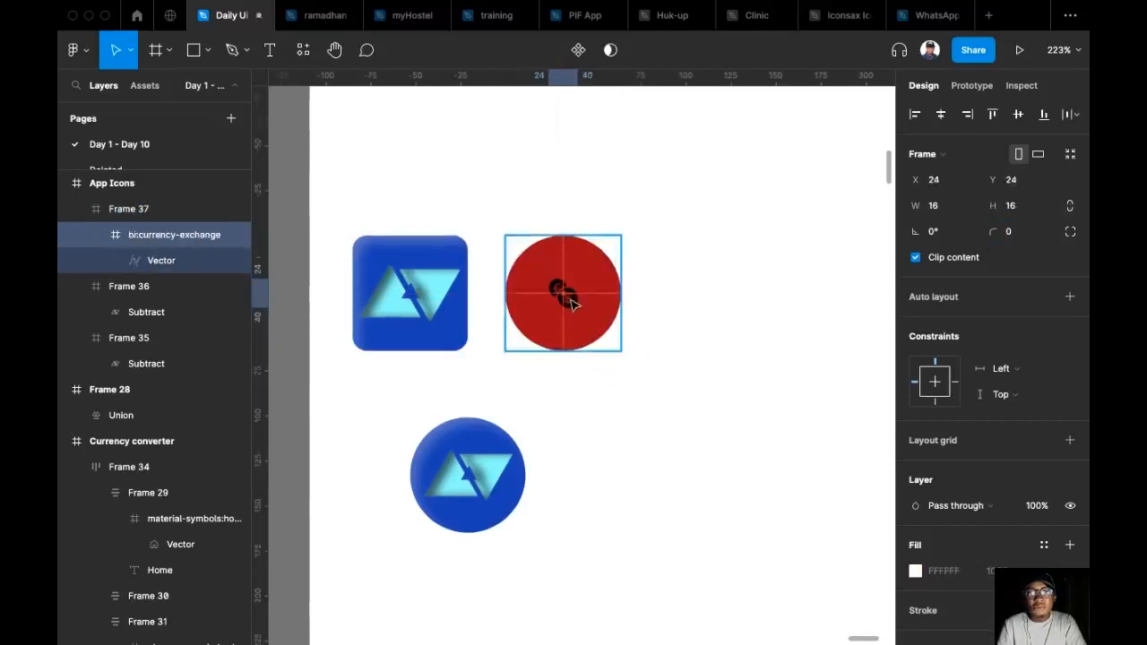
scroll(1004, 456, "down", 2)
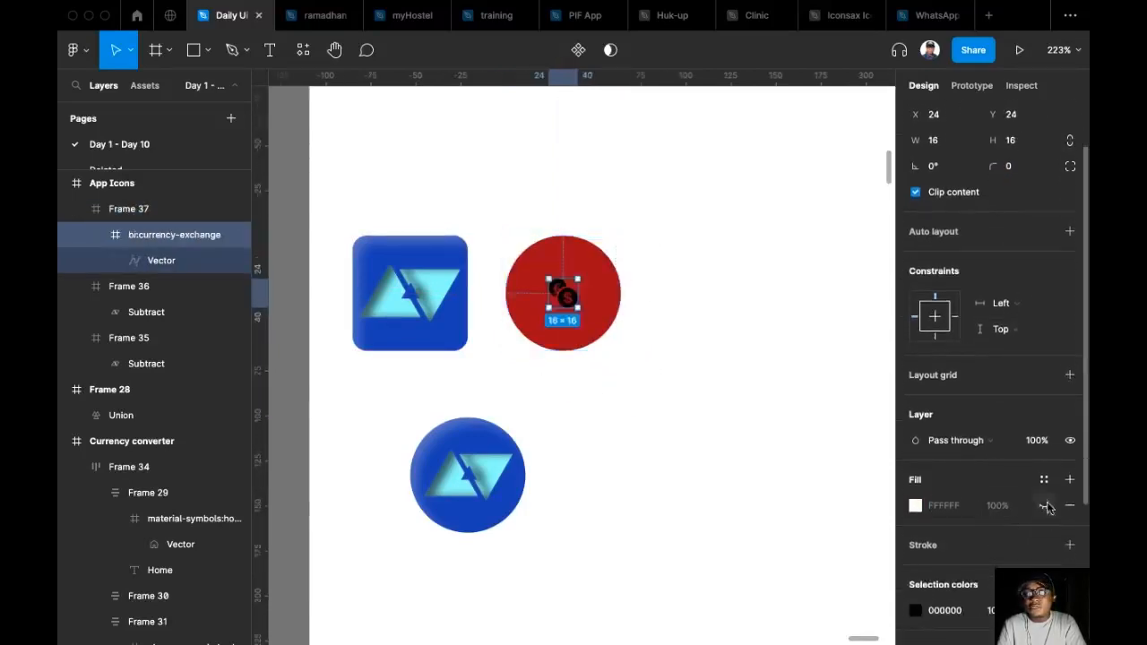
left_click(915, 610)
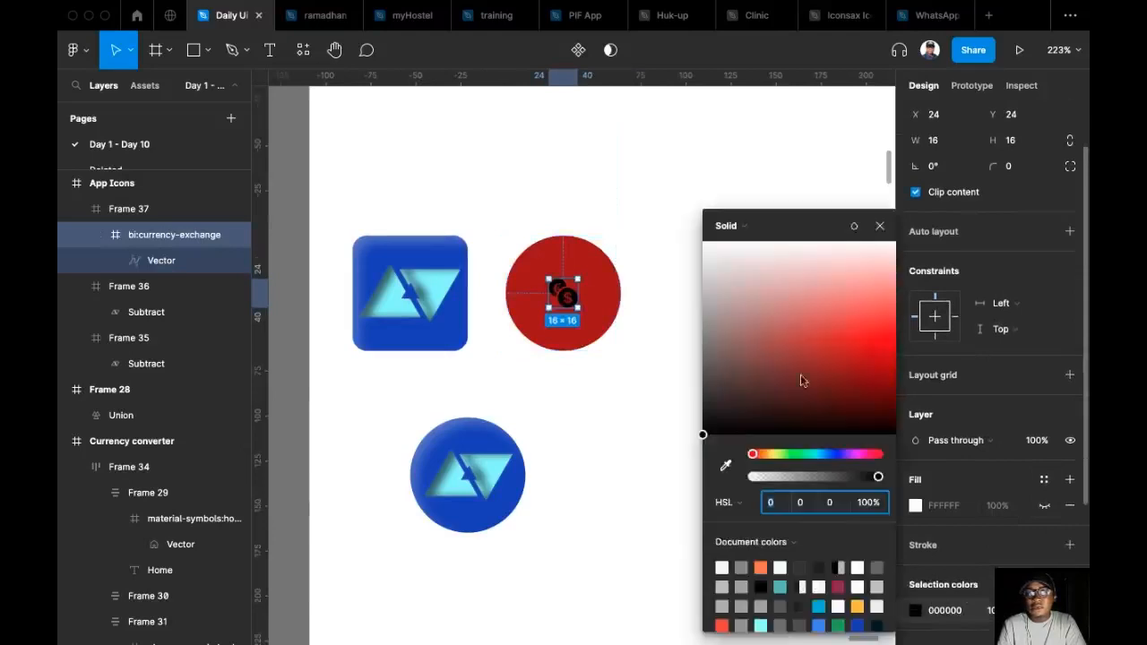
left_click_drag(842, 335, 759, 214)
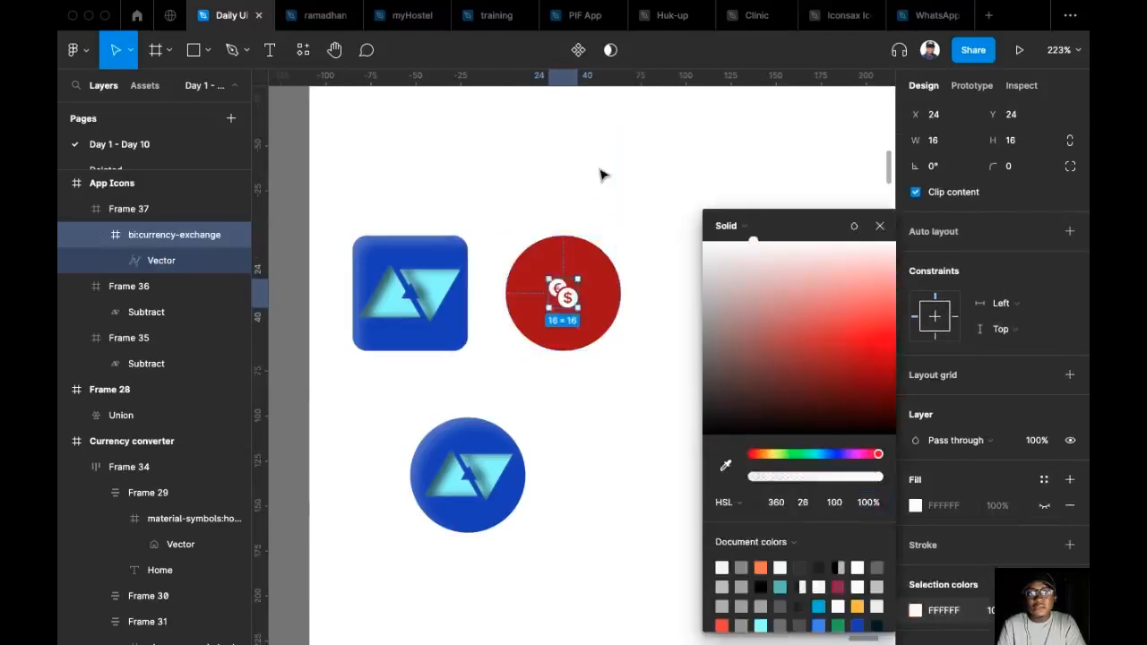
Delete the round blue icon below the square one.
left_click(625, 251)
left_click(515, 466)
key("Delete")
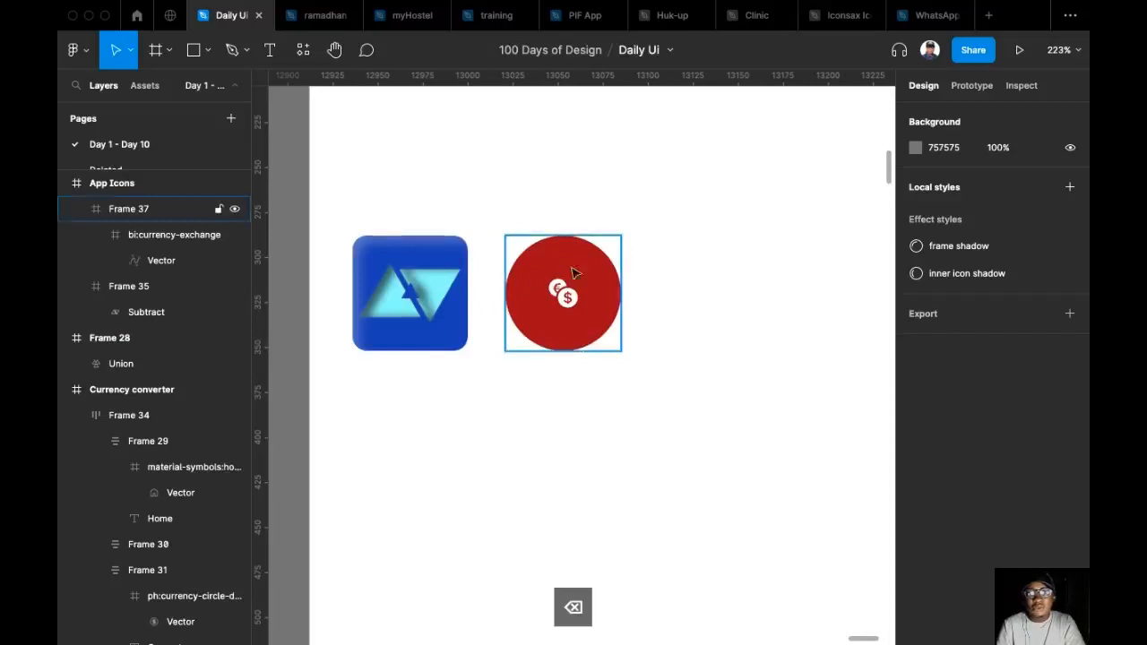
Resize the currency-exchange icon to 32 × 32 and centre it both ways in the red circle.
left_click(577, 308)
left_click(576, 307)
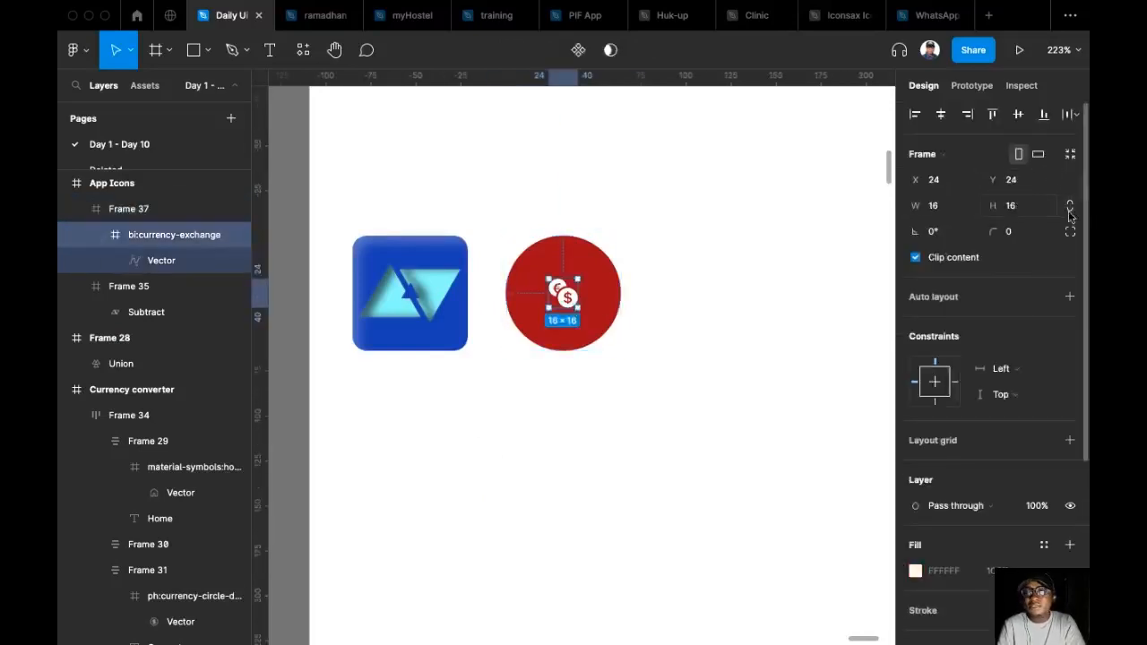
left_click(1035, 212)
type("32")
key("Return")
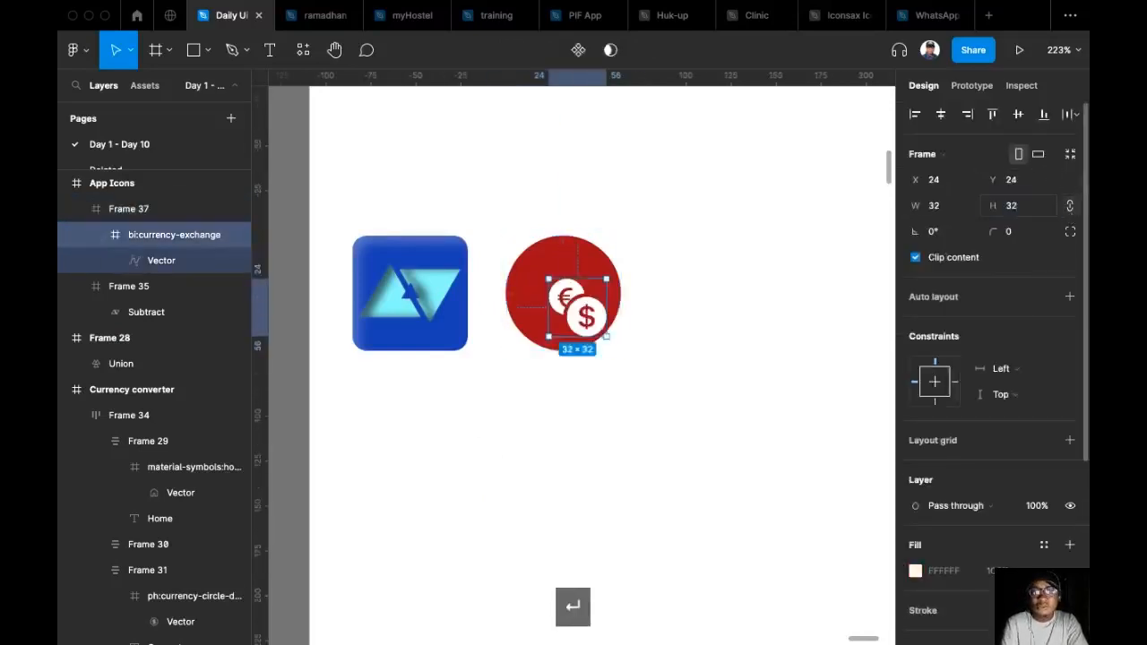
left_click(1018, 114)
left_click(941, 113)
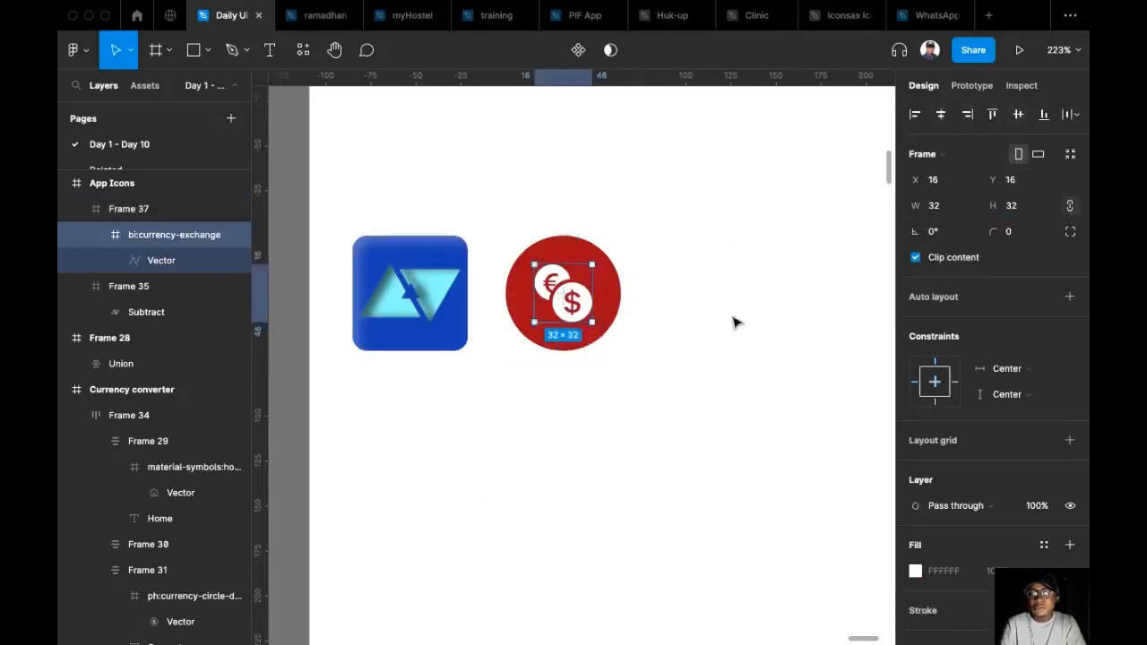
Apply the inner icon shadow effect style to the currency-exchange icon's vector.
scroll(783, 412, "down", 3)
scroll(776, 413, "up", 3)
scroll(995, 529, "down", 5)
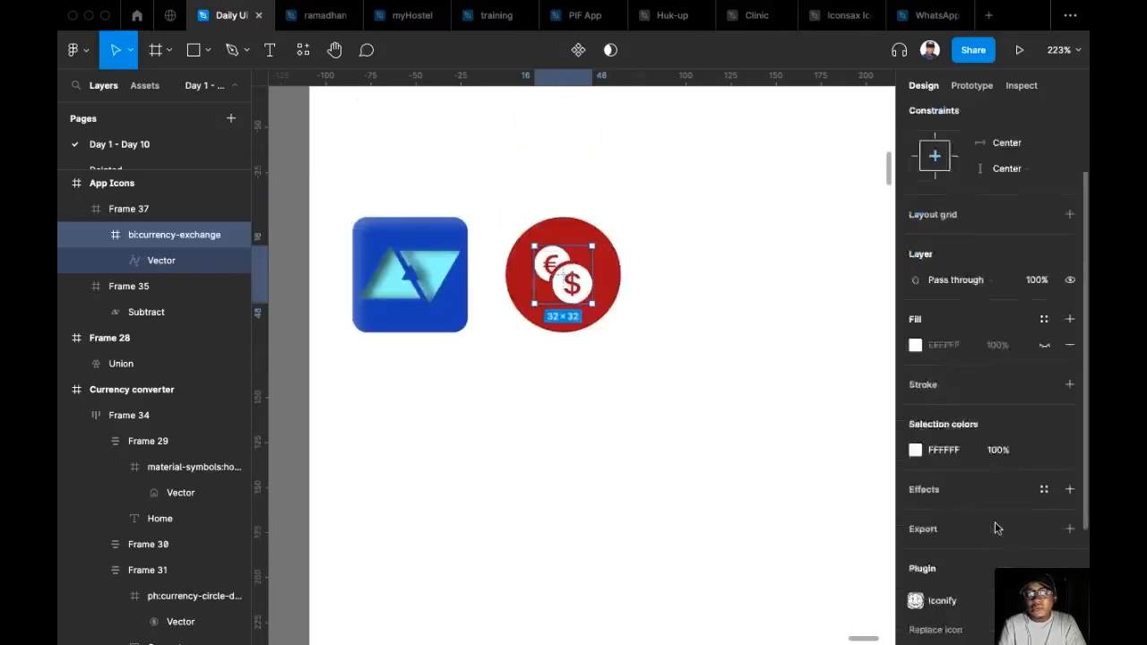
scroll(995, 529, "down", 1)
left_click(1068, 401)
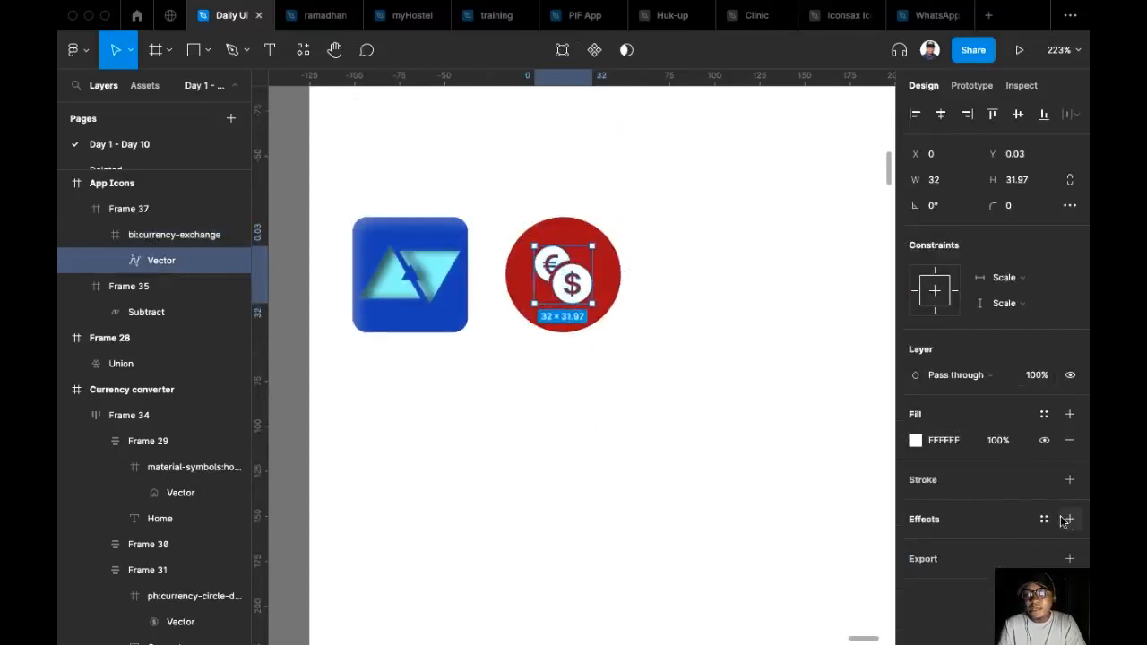
left_click(1046, 520)
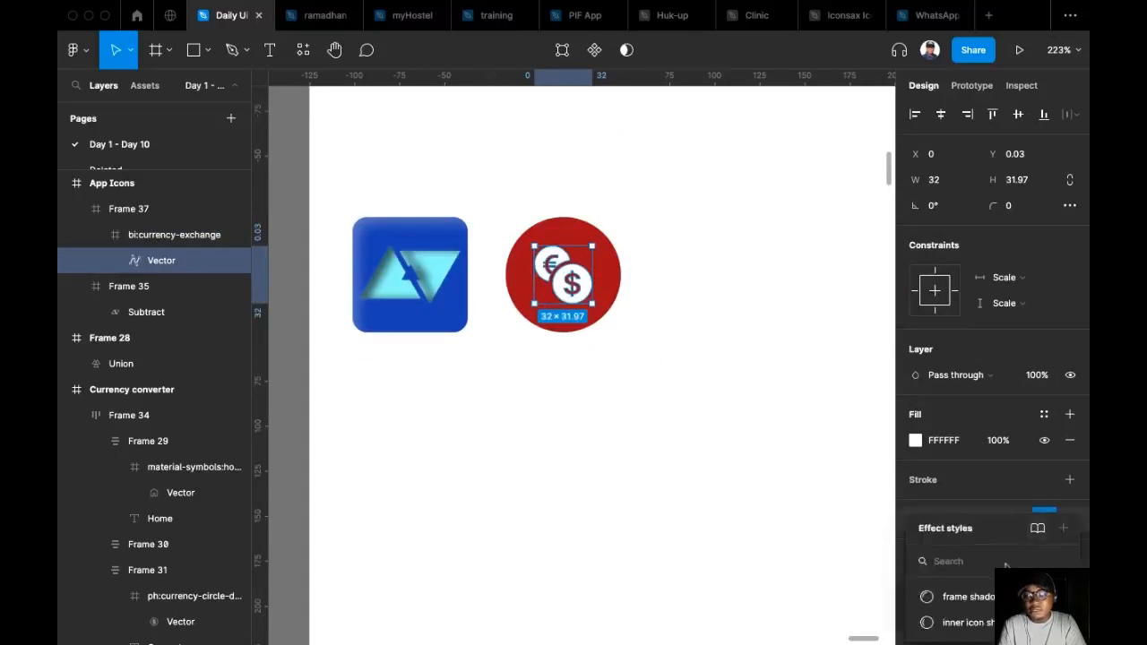
left_click(968, 623)
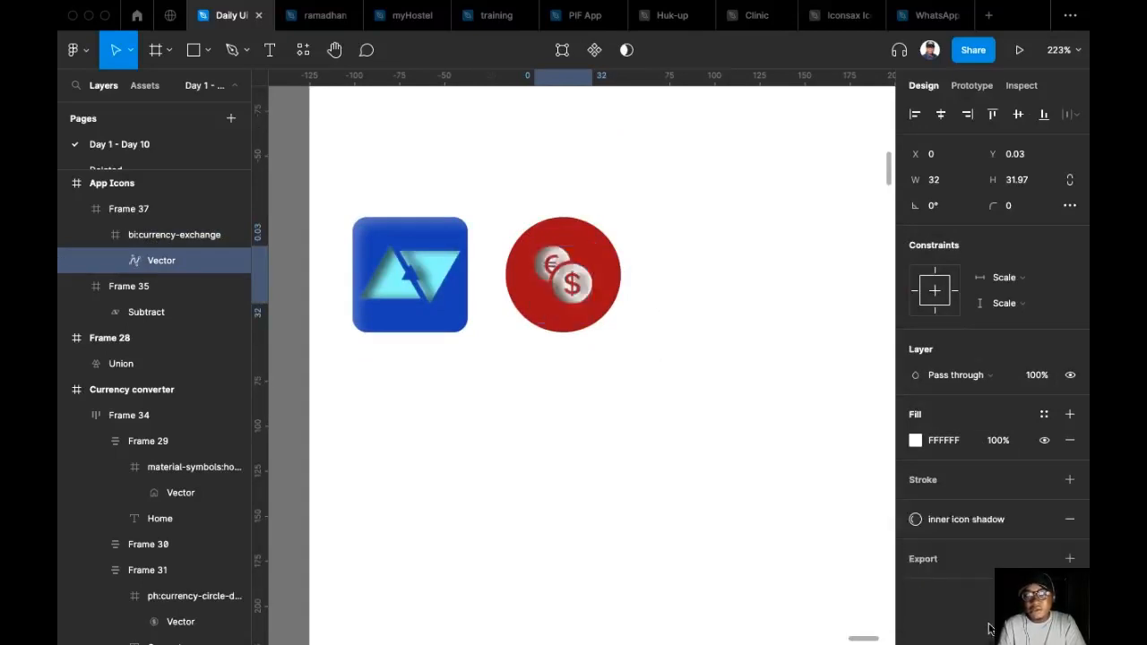
Apply the frame shadow effect style to the red circle frame.
left_click(574, 228)
scroll(961, 381, "down", 3)
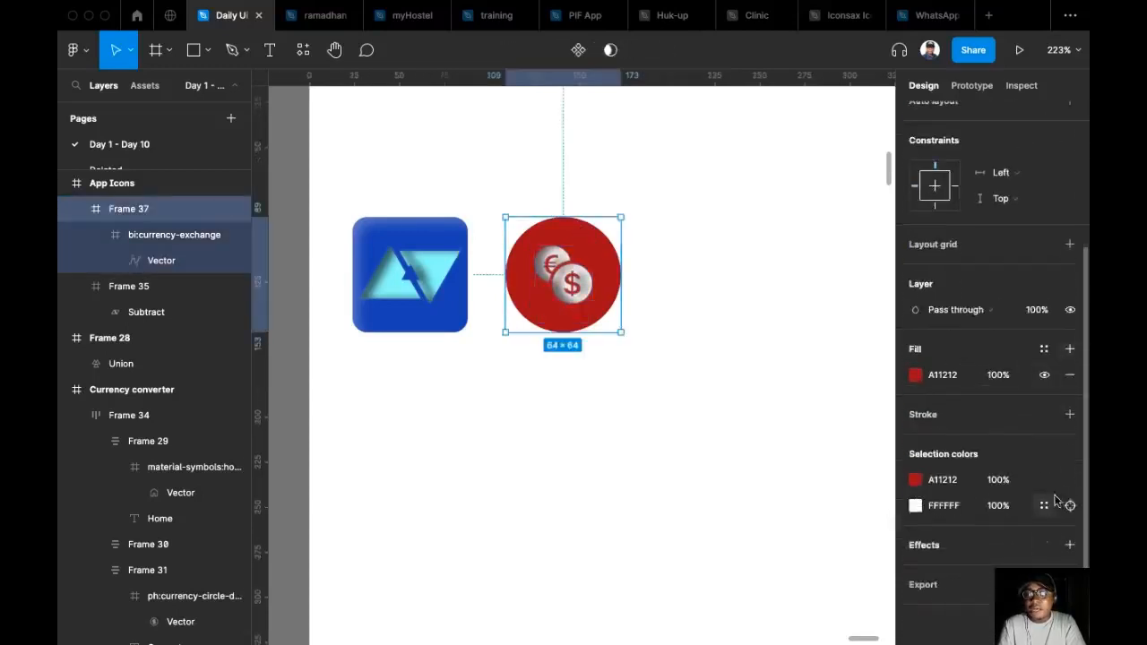
left_click(1044, 545)
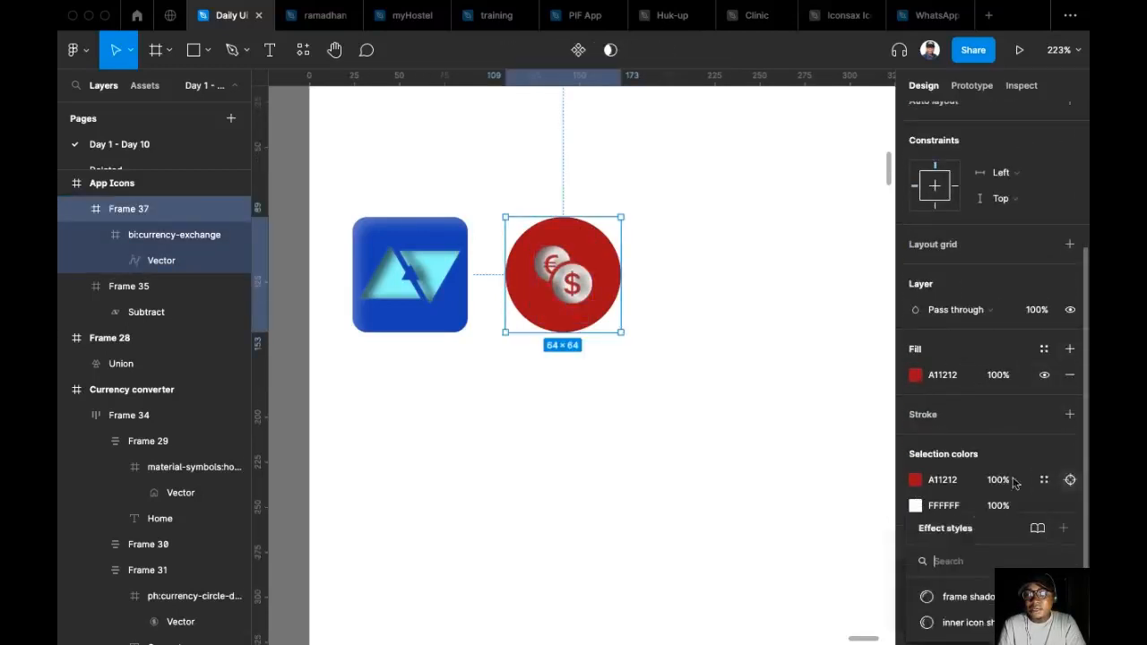
left_click(968, 597)
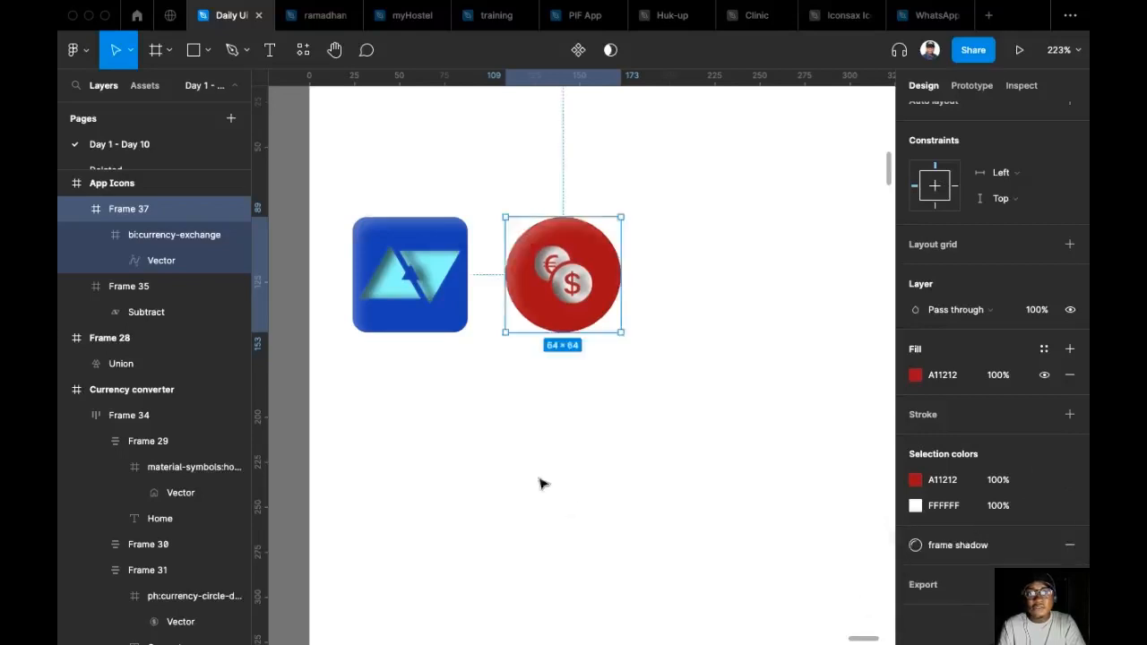
left_click(452, 450)
scroll(457, 449, "down", 3)
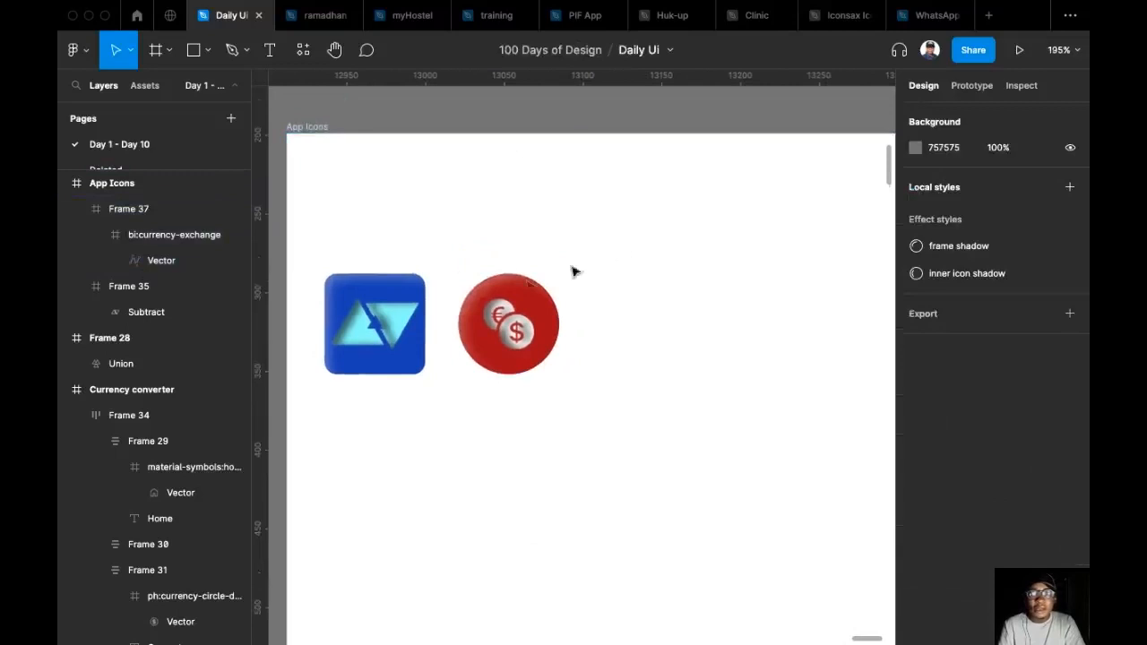
Resize the currency-exchange icon to 40 × 40 and centre it both ways in the red circle.
double_click(527, 330)
left_click(1029, 208)
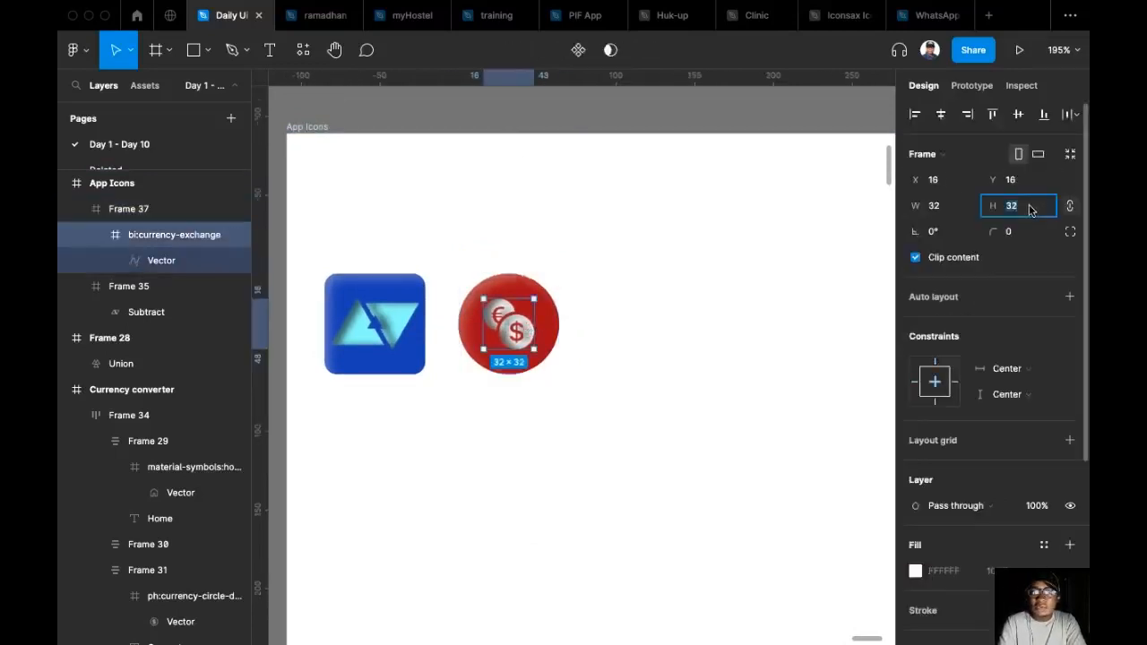
type("40")
key("Return")
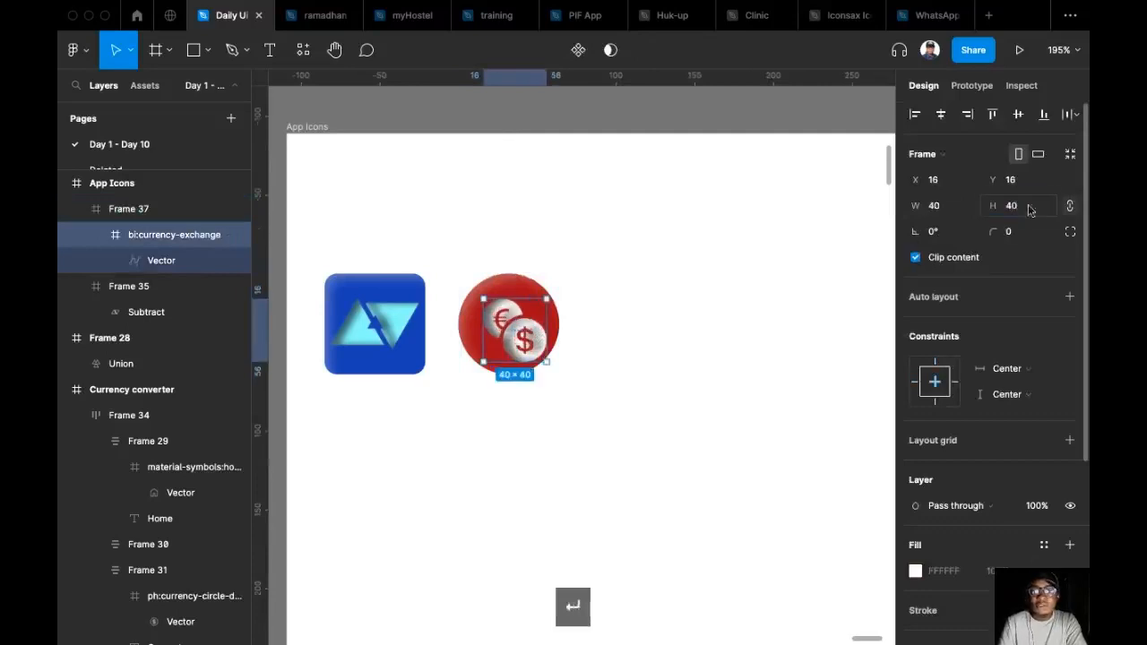
left_click(943, 115)
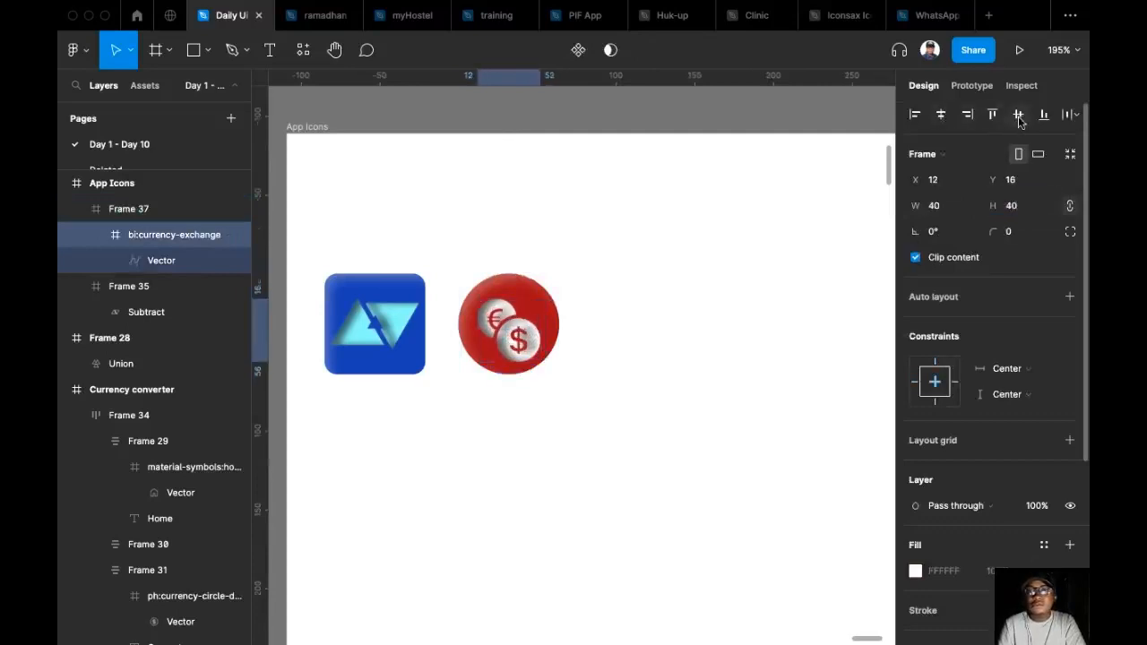
left_click(624, 355)
scroll(637, 389, "down", 2)
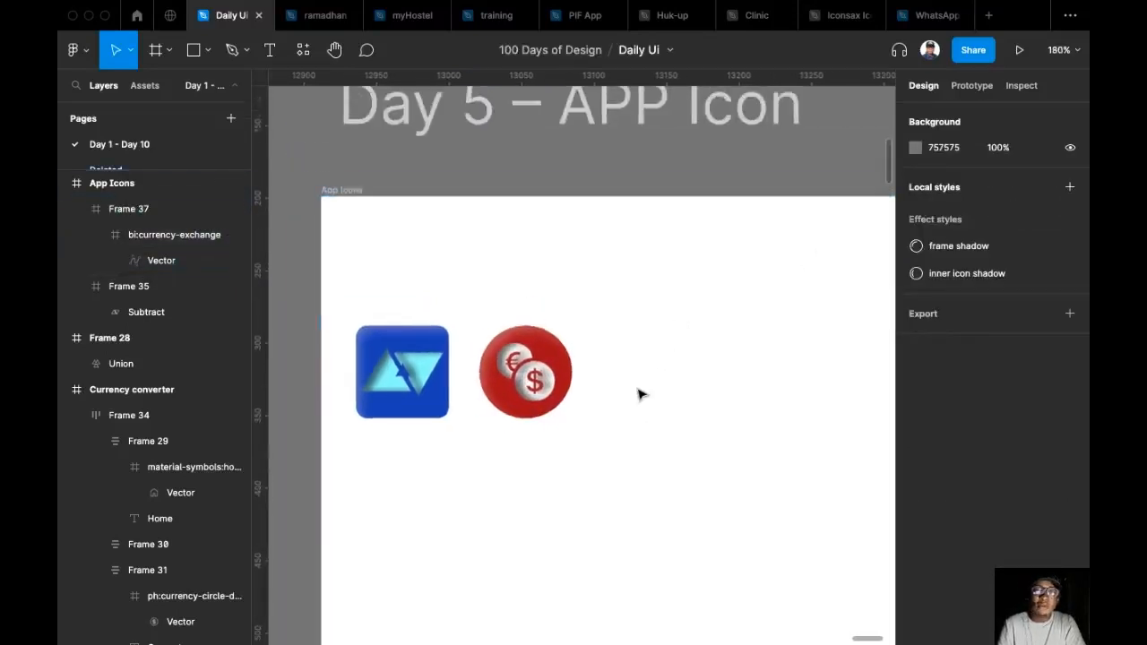
Run the Iconify plugin and search its icons for "bluetooth".
scroll(640, 395, "down", 2)
scroll(610, 363, "right", 3)
scroll(554, 361, "up", 2)
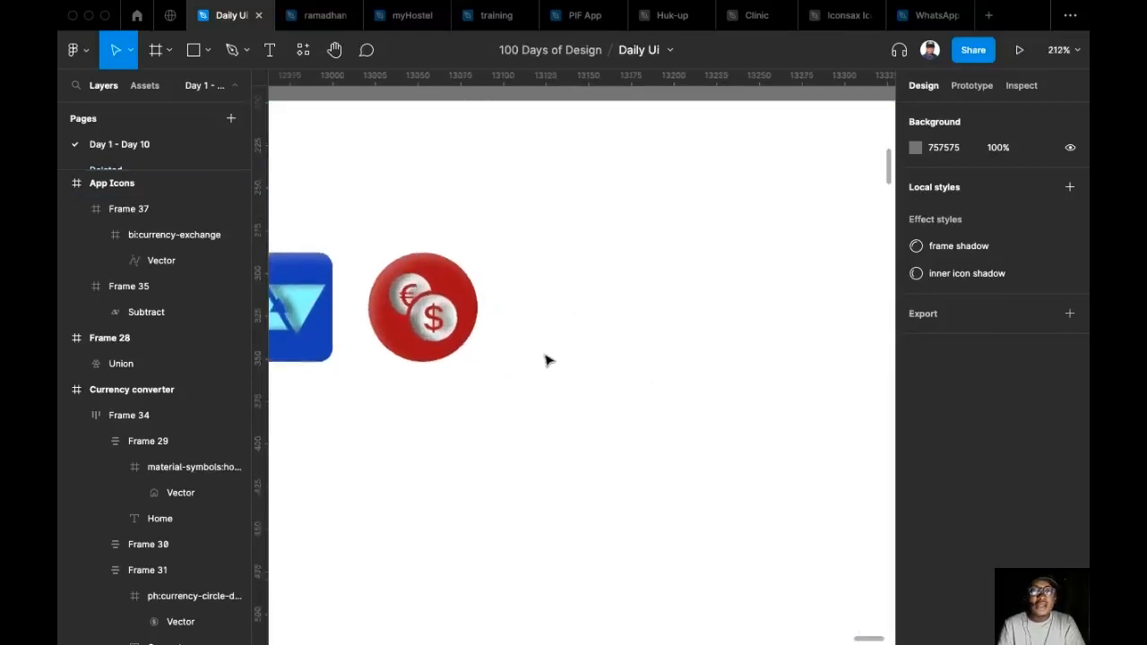
scroll(591, 287, "down", 4)
key("super+slash")
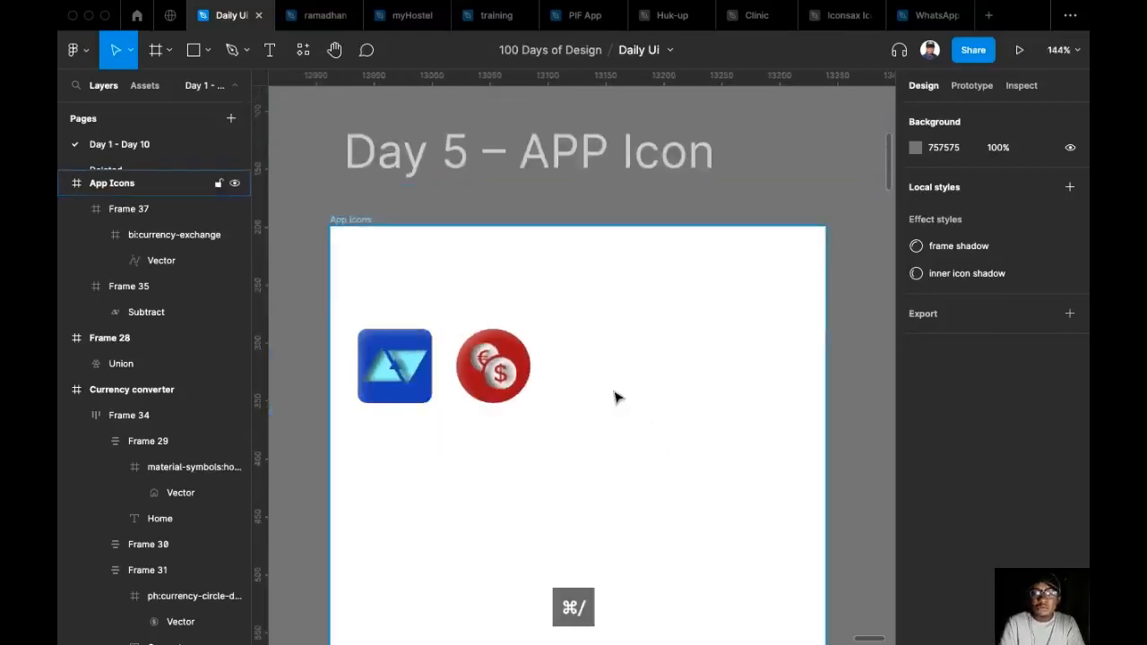
key("Return")
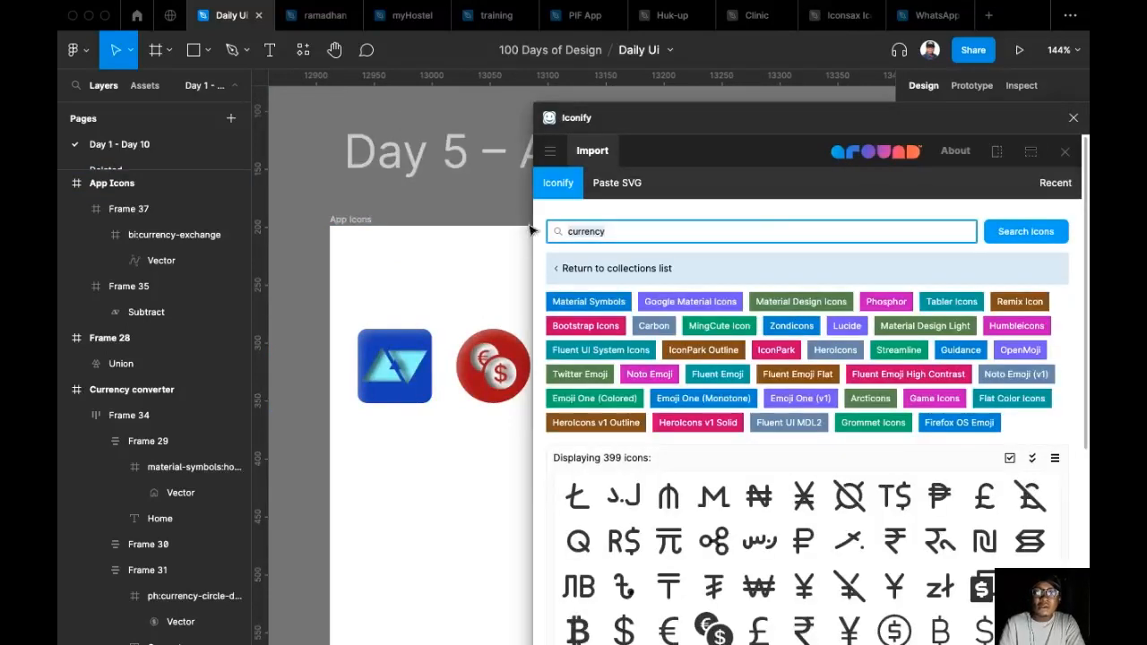
type("blo")
key("BackSpace")
type("uetooth")
key("Return")
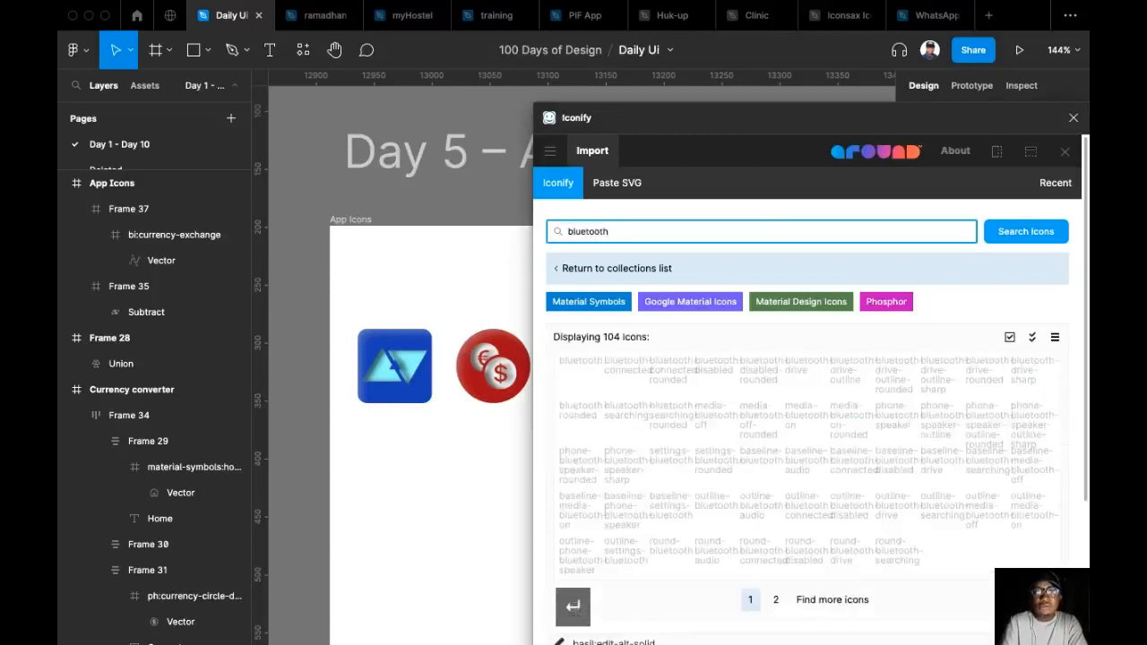
Import the ic:baseline-bluetooth-audio icon into the App Icons frame below the existing icons and close Iconify.
scroll(759, 395, "down", 1)
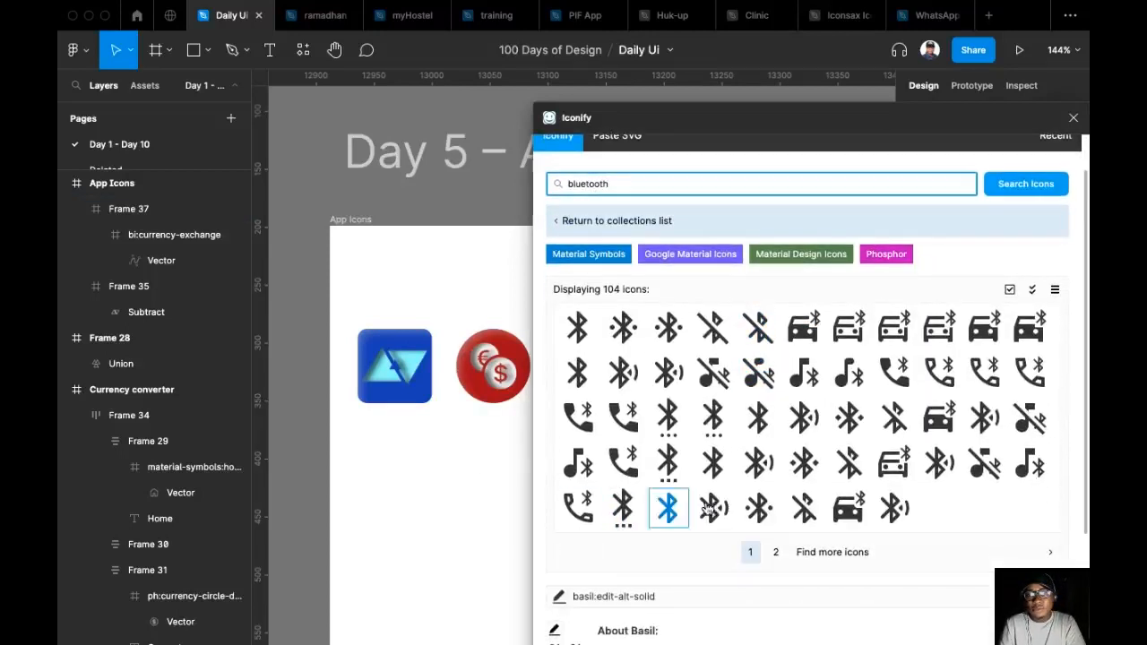
left_click(777, 554)
scroll(726, 499, "down", 3)
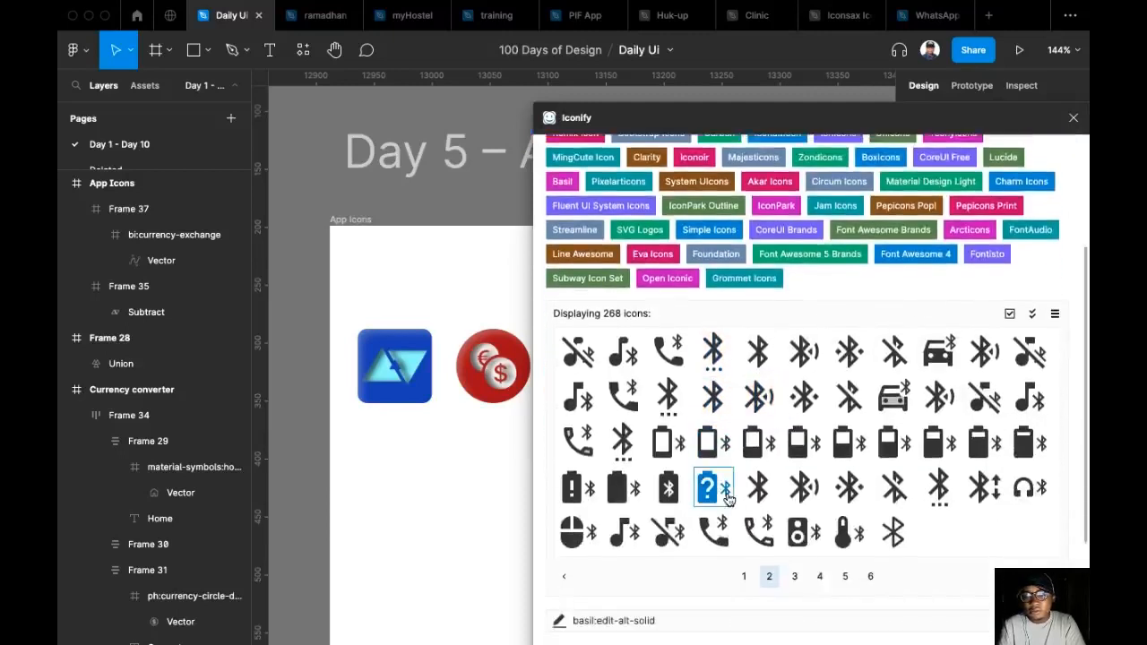
scroll(728, 500, "down", 1)
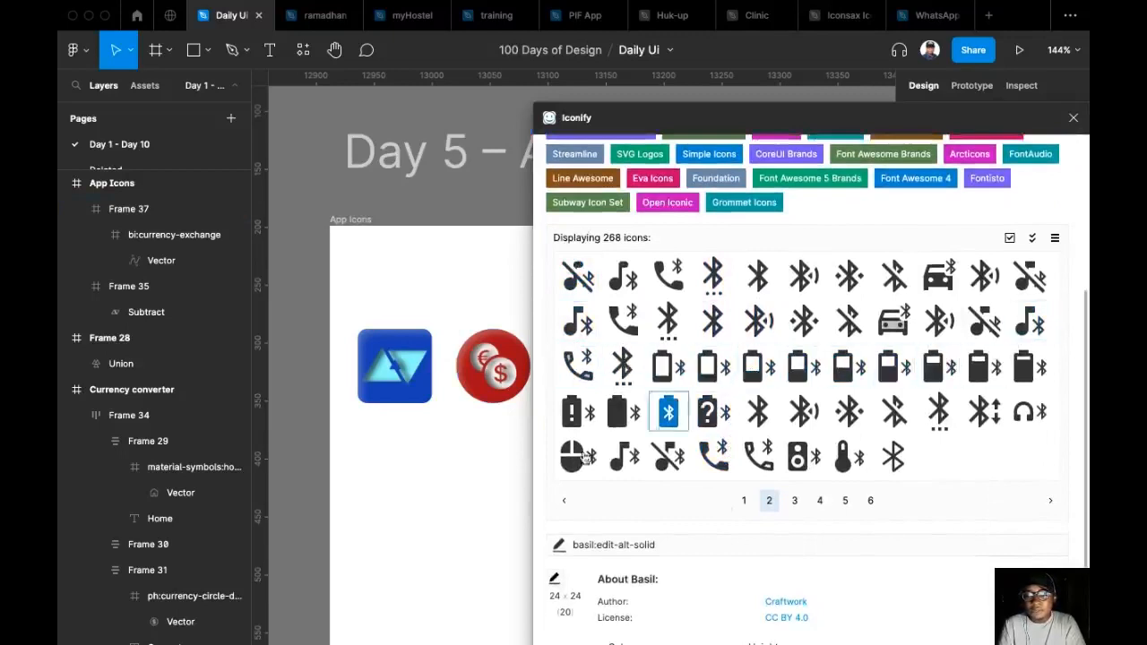
left_click(744, 502)
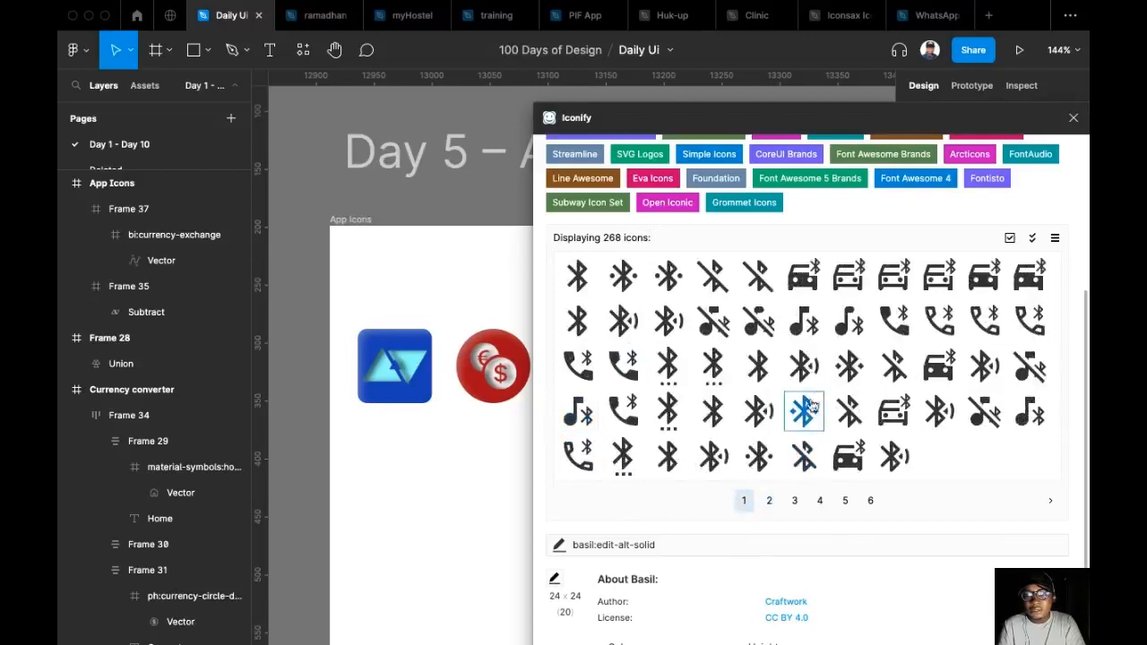
left_click_drag(803, 364, 434, 463)
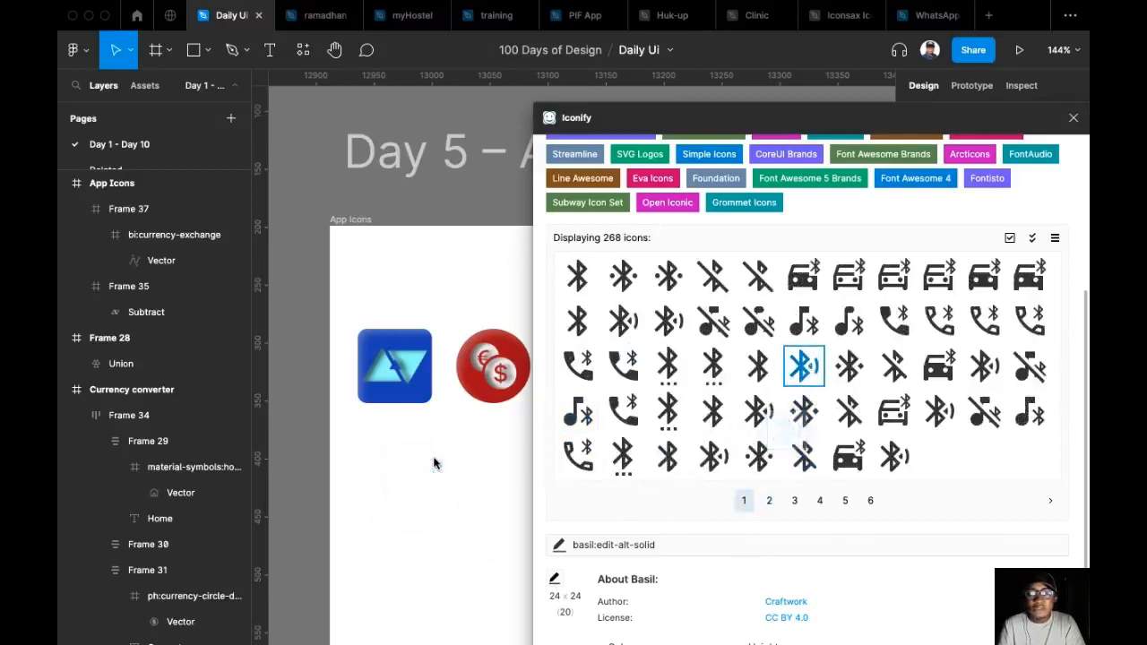
left_click(1072, 119)
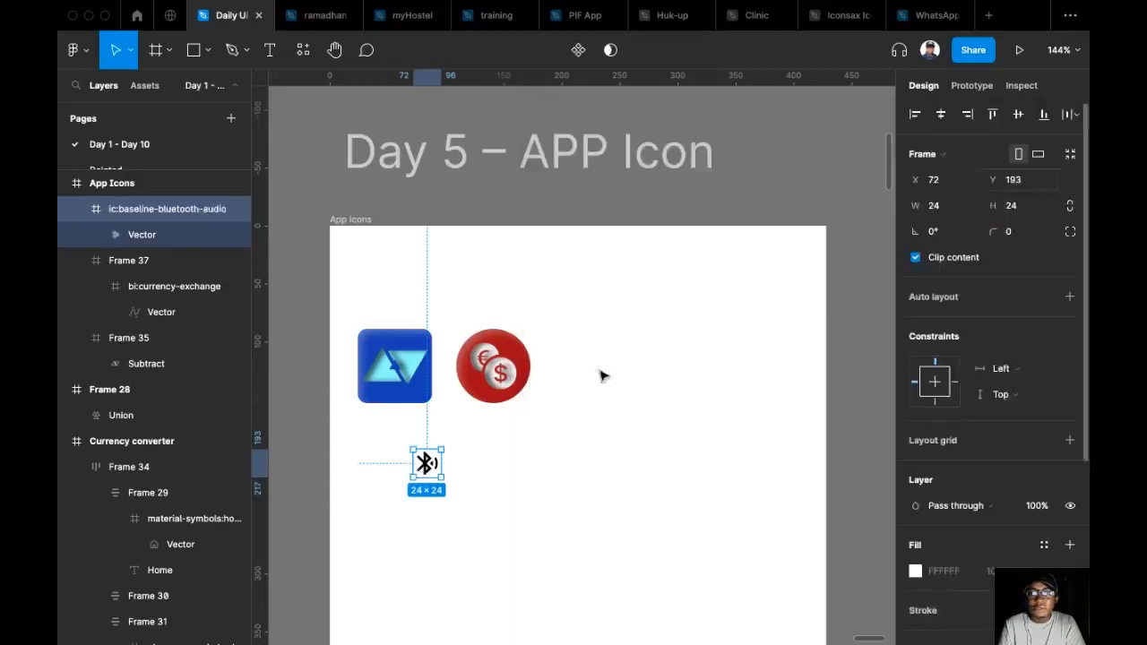
Place a copy of the blue square icon just right of the red circle, with the Bluetooth icon moved beyond it.
left_click_drag(428, 462, 631, 380)
key("Escape")
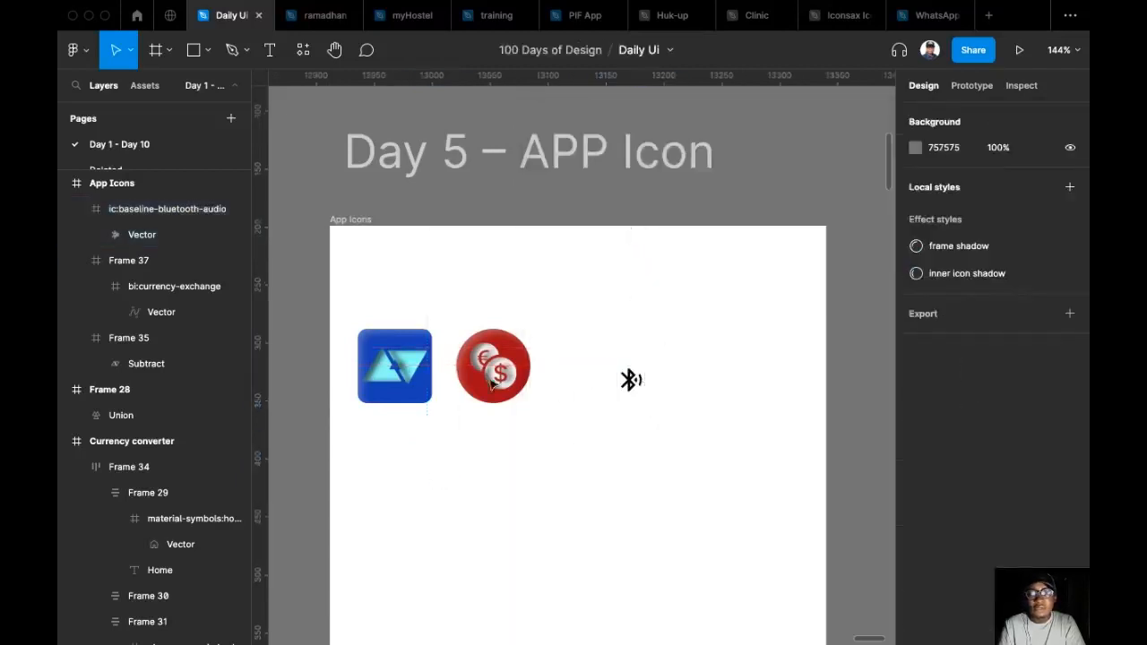
left_click(491, 384)
scroll(491, 384, "up", 2)
left_click(366, 364)
key("shift")
left_click_drag(605, 369, 696, 347)
Resize the Bluetooth audio icon to 40 × 40 with its proportions locked.
left_click(650, 377)
left_click(1025, 208)
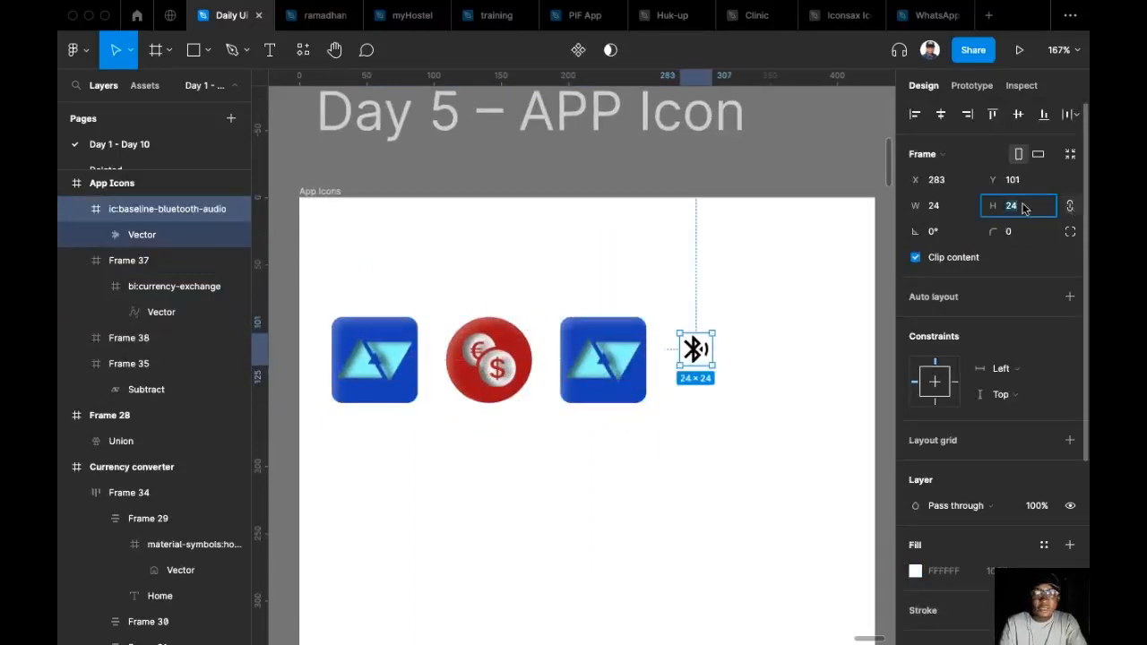
type("32")
key("Return")
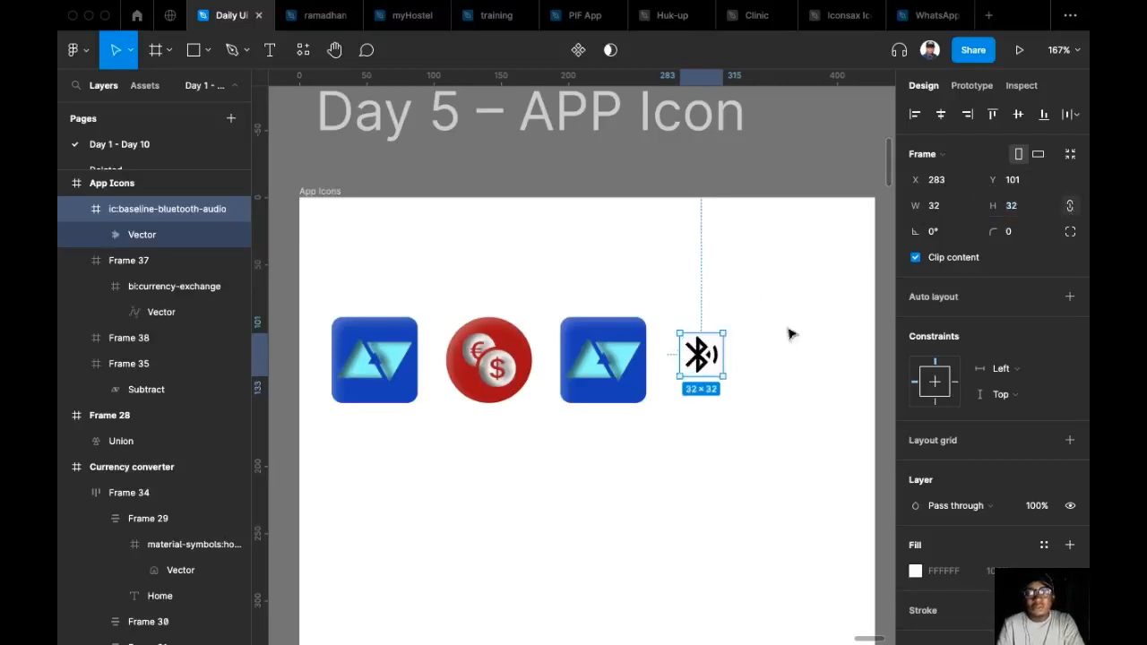
left_click(1013, 216)
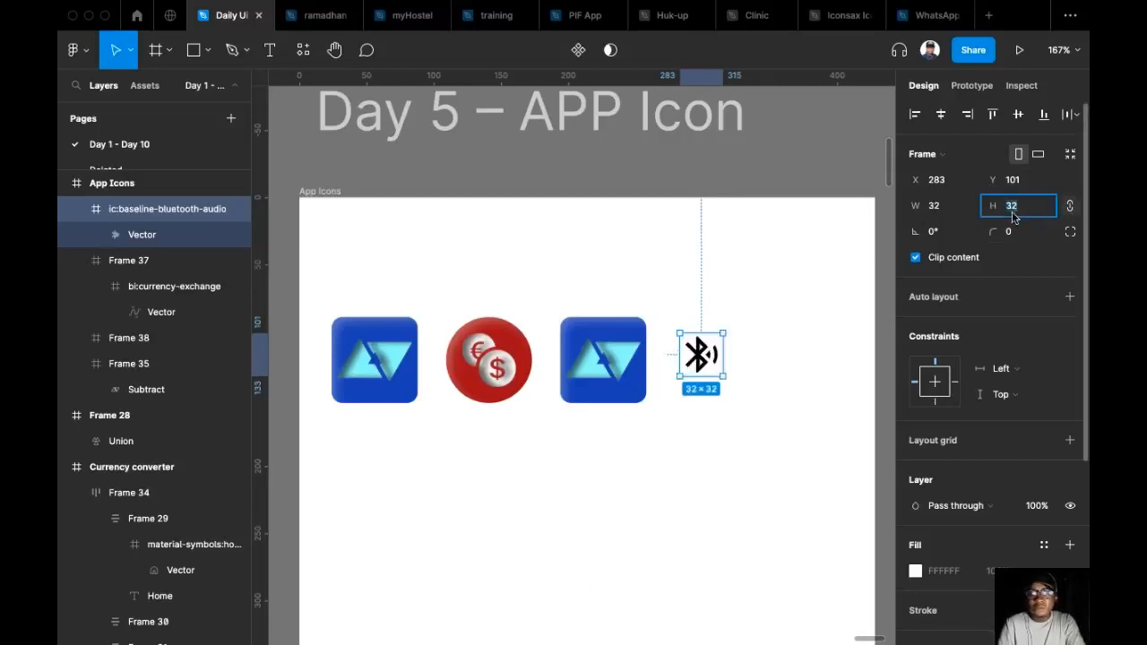
type("40")
key("Return")
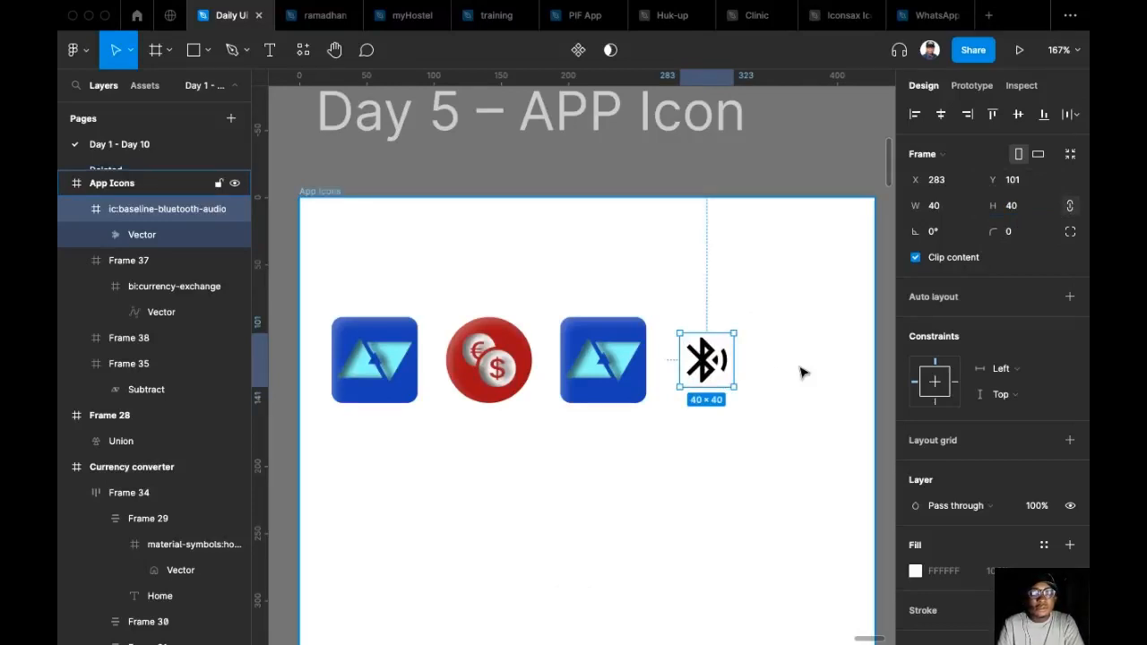
Cut the Bluetooth icon and use it to replace the logo shape inside the duplicated blue square.
key("super+x")
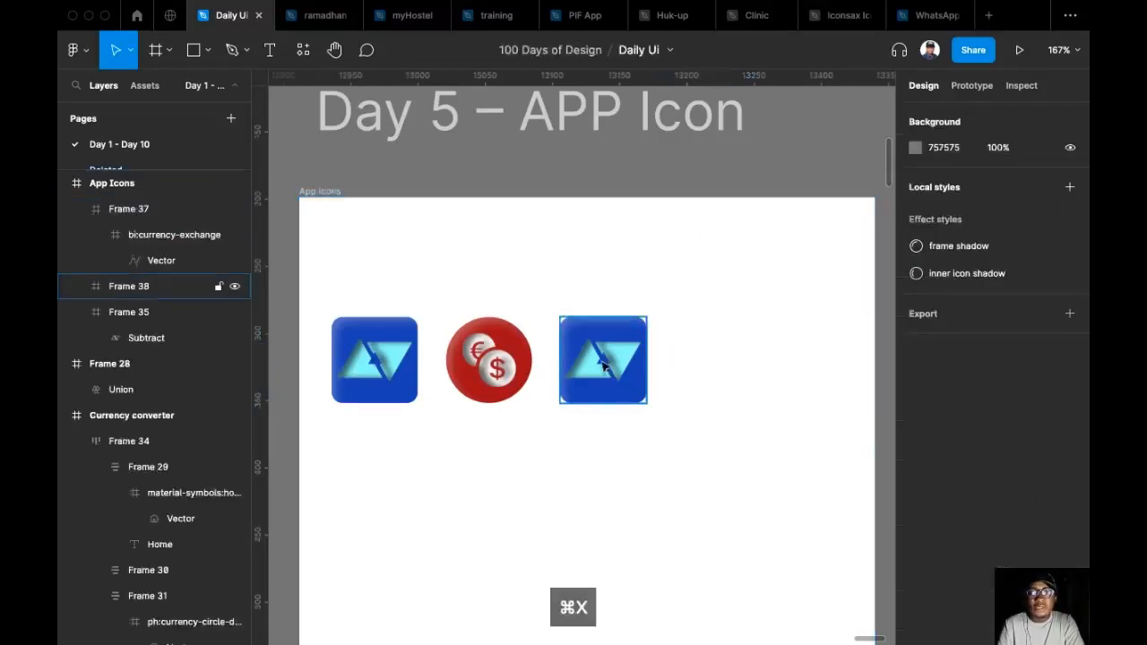
double_click(606, 365)
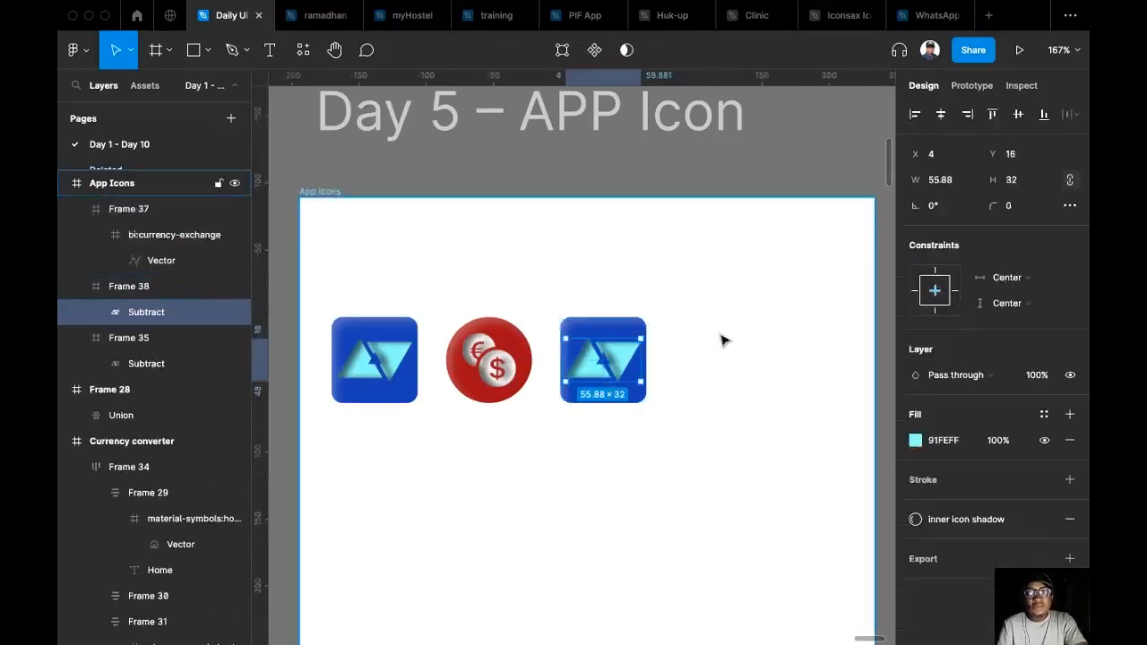
key("super+shift+r")
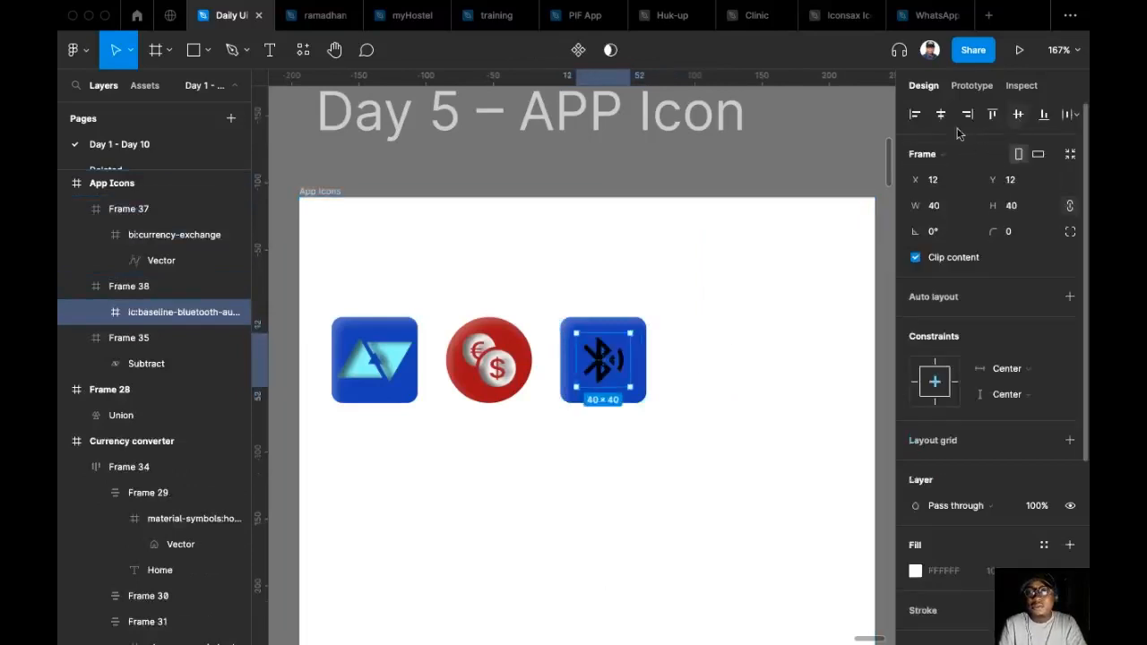
Colour the Bluetooth icon white (FFFFFF) and centre it horizontally in its blue square.
scroll(943, 147, "down", 5)
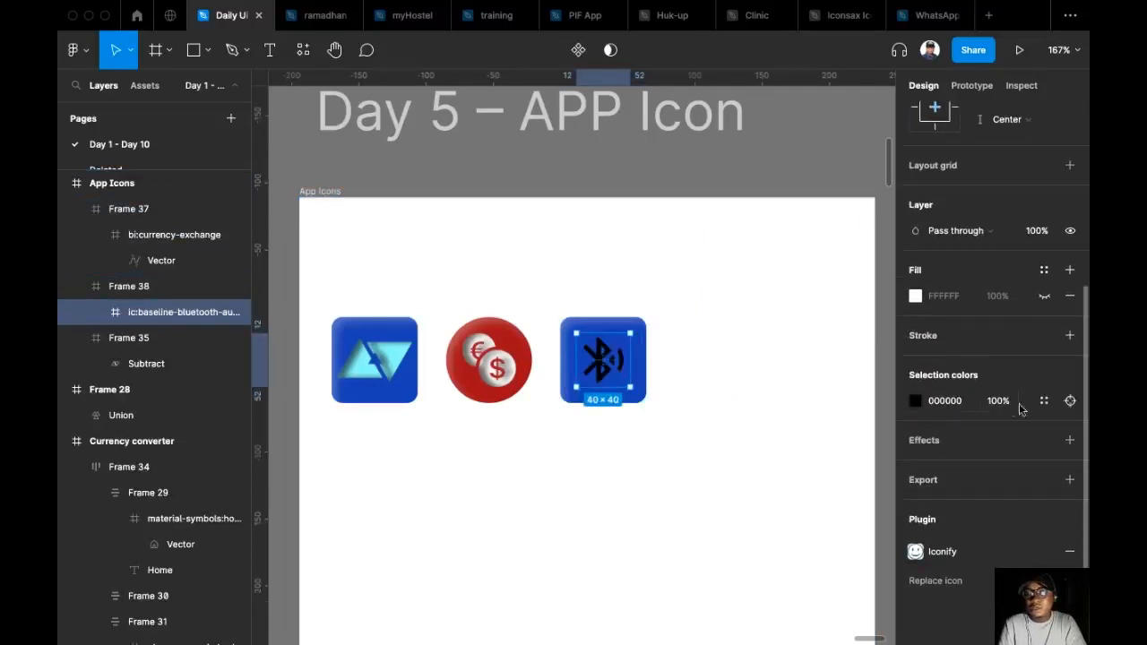
left_click(1044, 400)
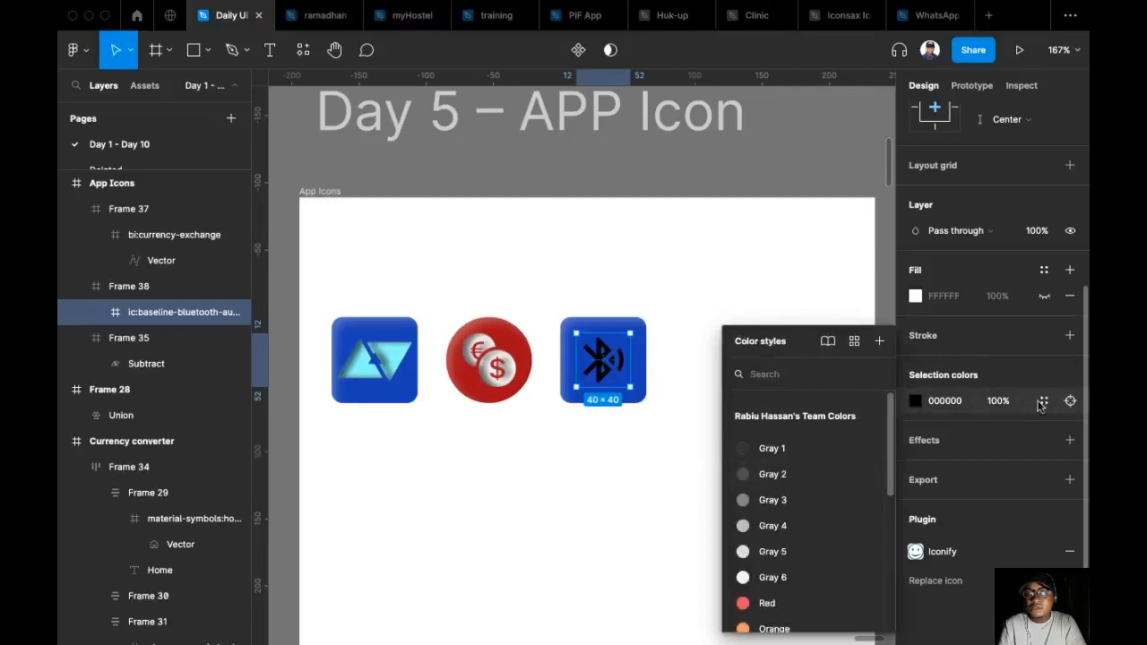
left_click(916, 403)
left_click_drag(819, 403, 705, 240)
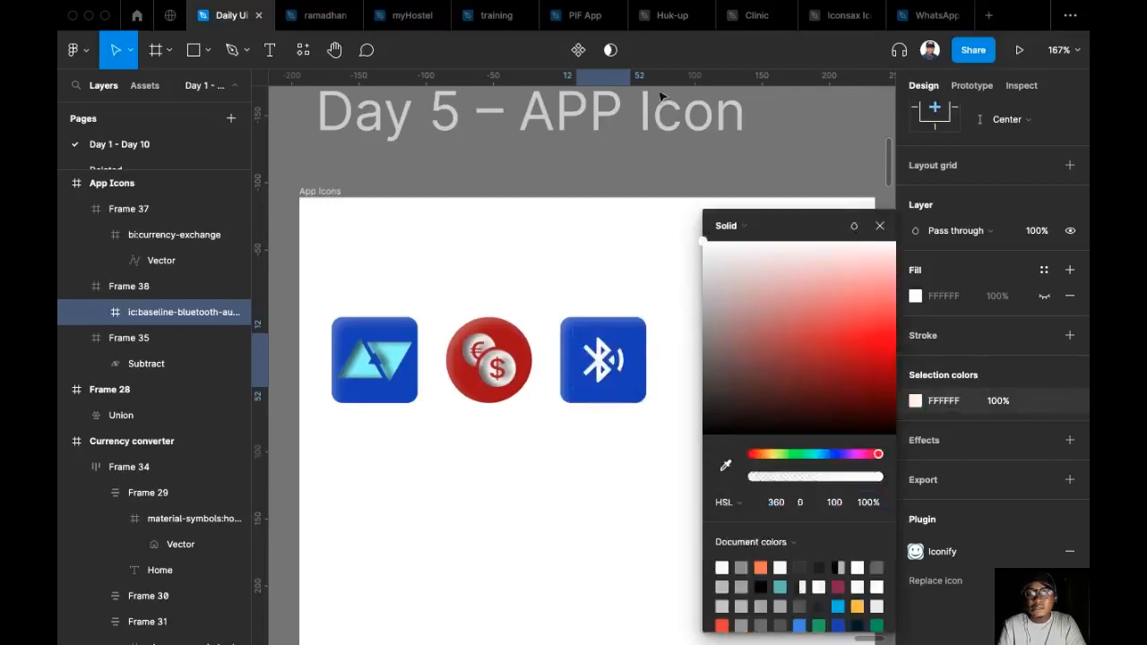
scroll(1034, 170, "up", 5)
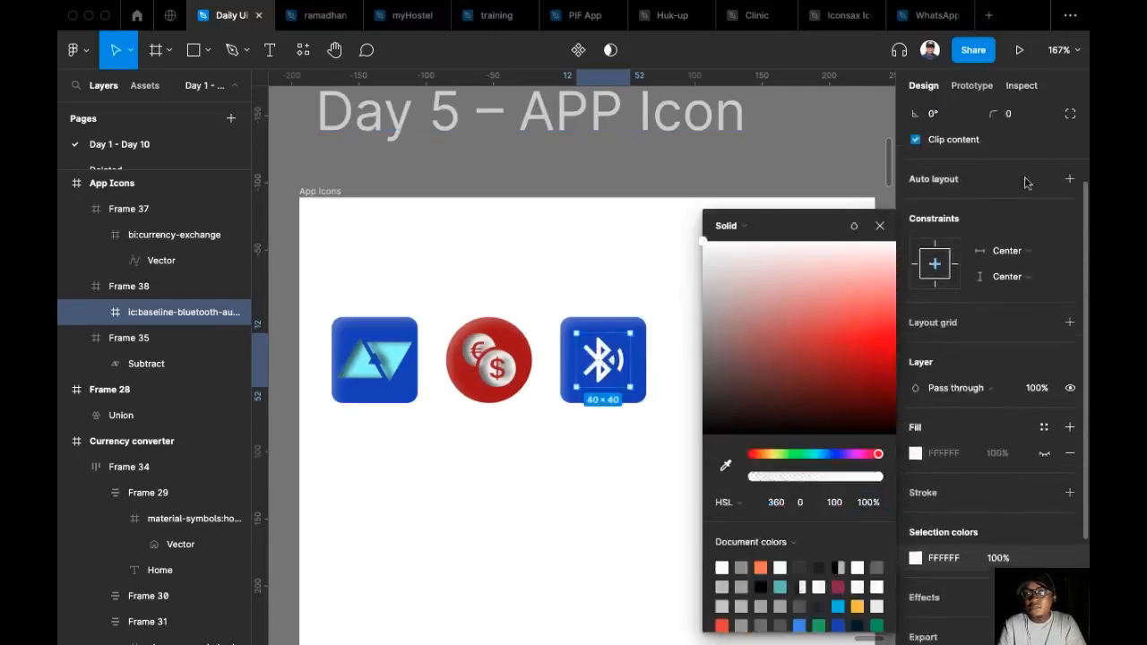
left_click(948, 117)
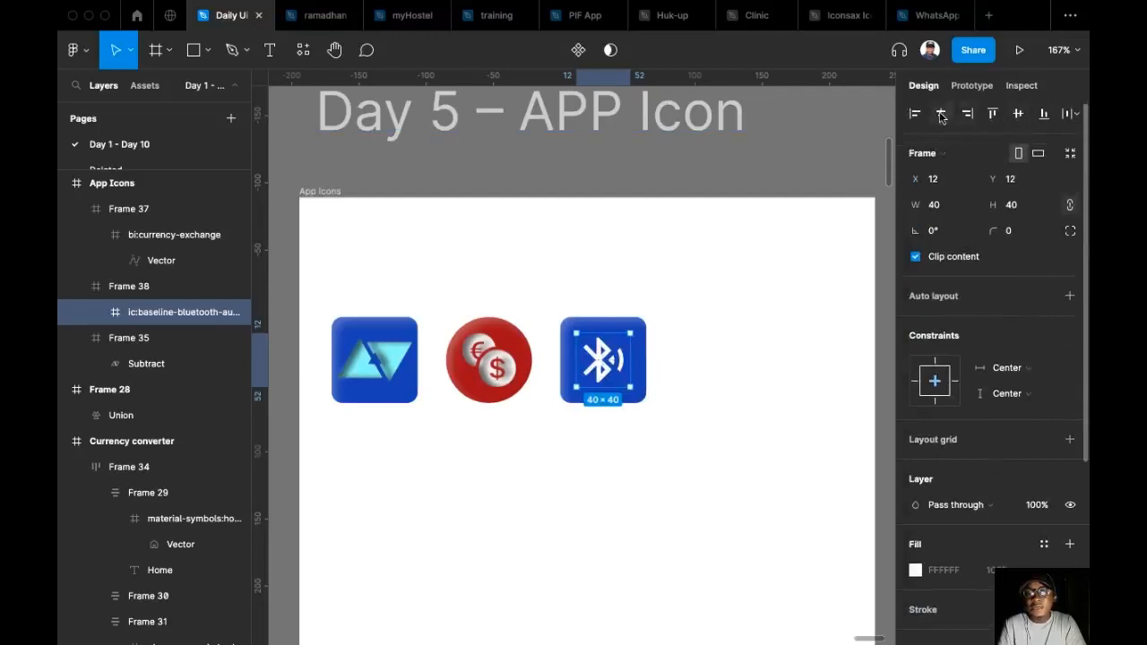
Apply the inner icon shadow effect style to the white Bluetooth icon inside its blue square.
scroll(986, 269, "down", 3)
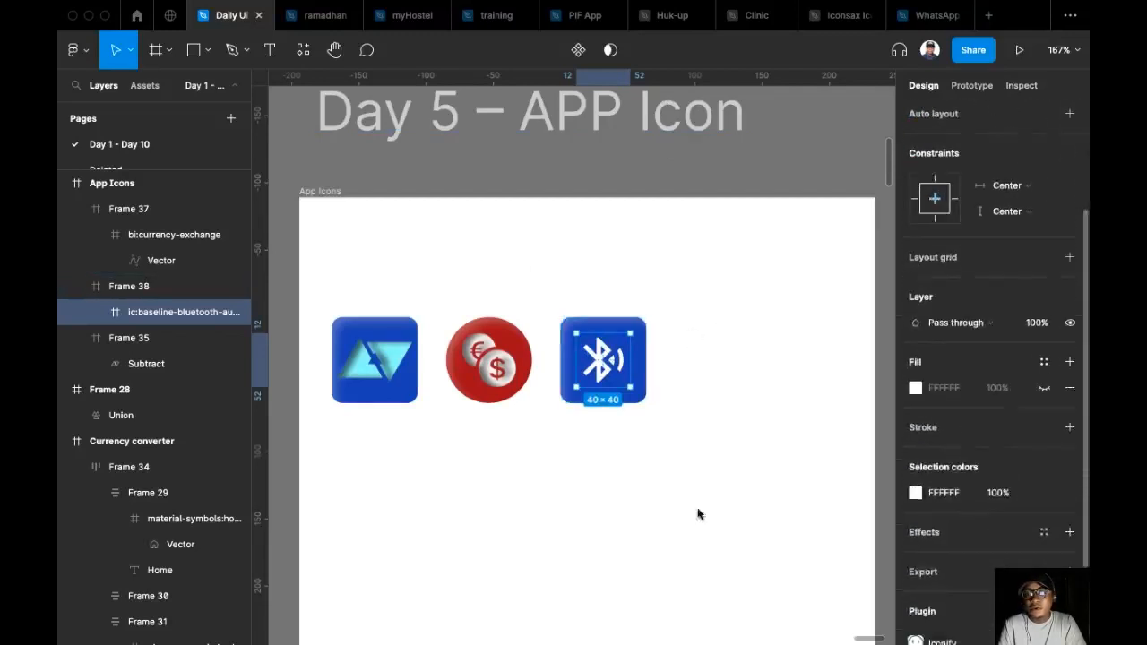
left_click(622, 324)
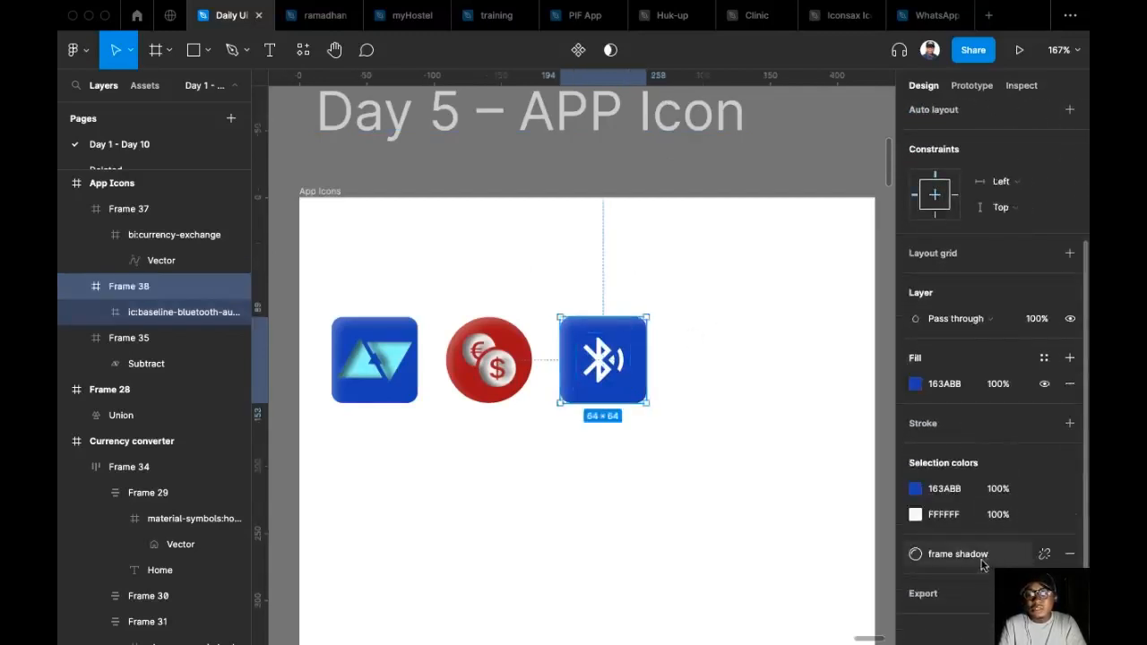
left_click(596, 367)
scroll(935, 479, "down", 2)
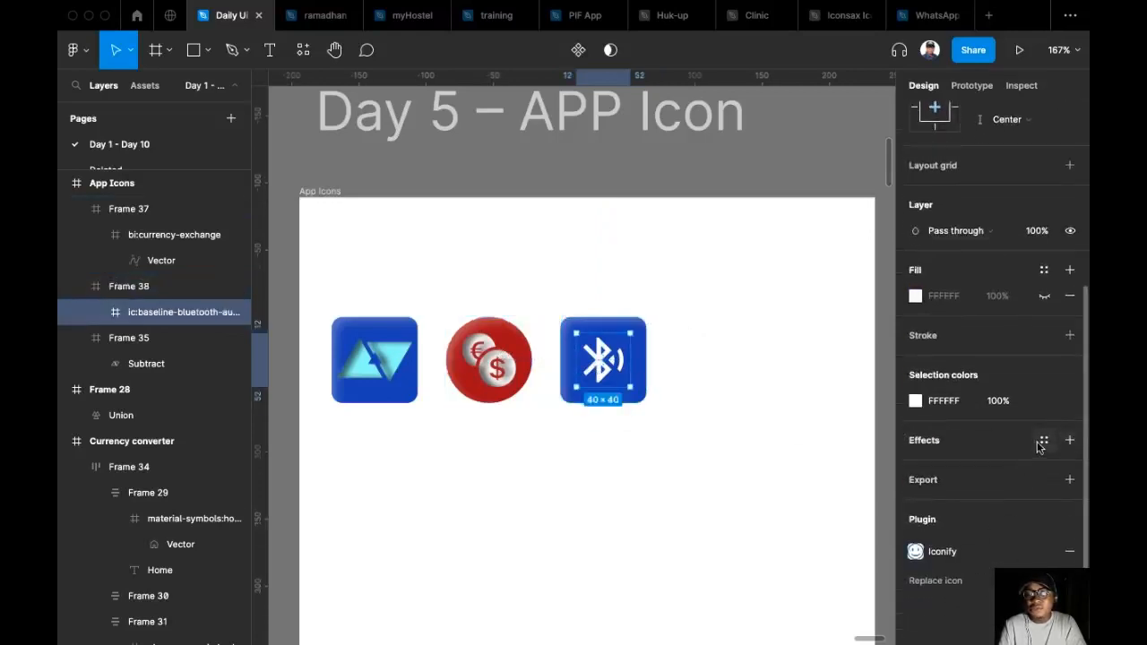
left_click(1044, 440)
left_click(962, 565)
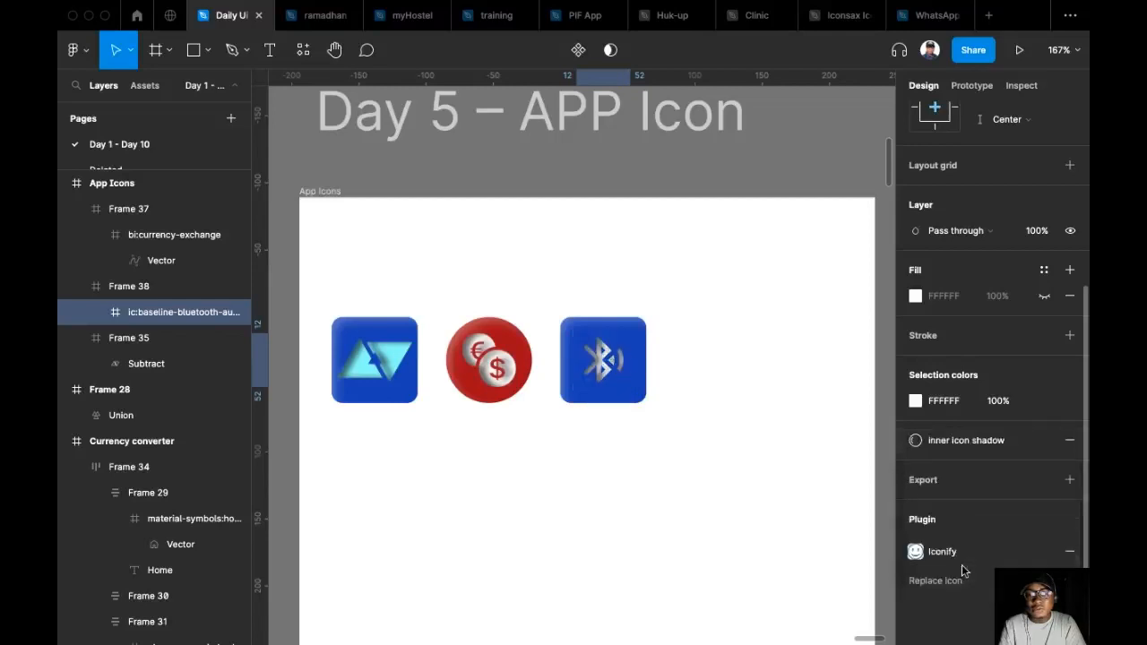
left_click(526, 545)
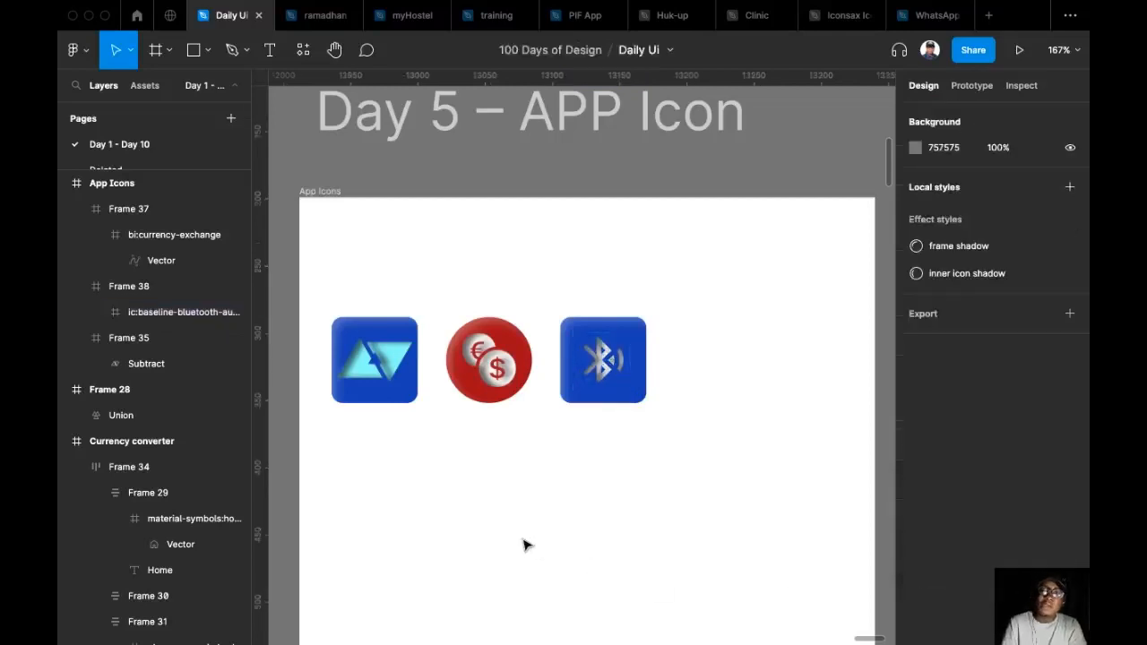
scroll(524, 544, "down", 8)
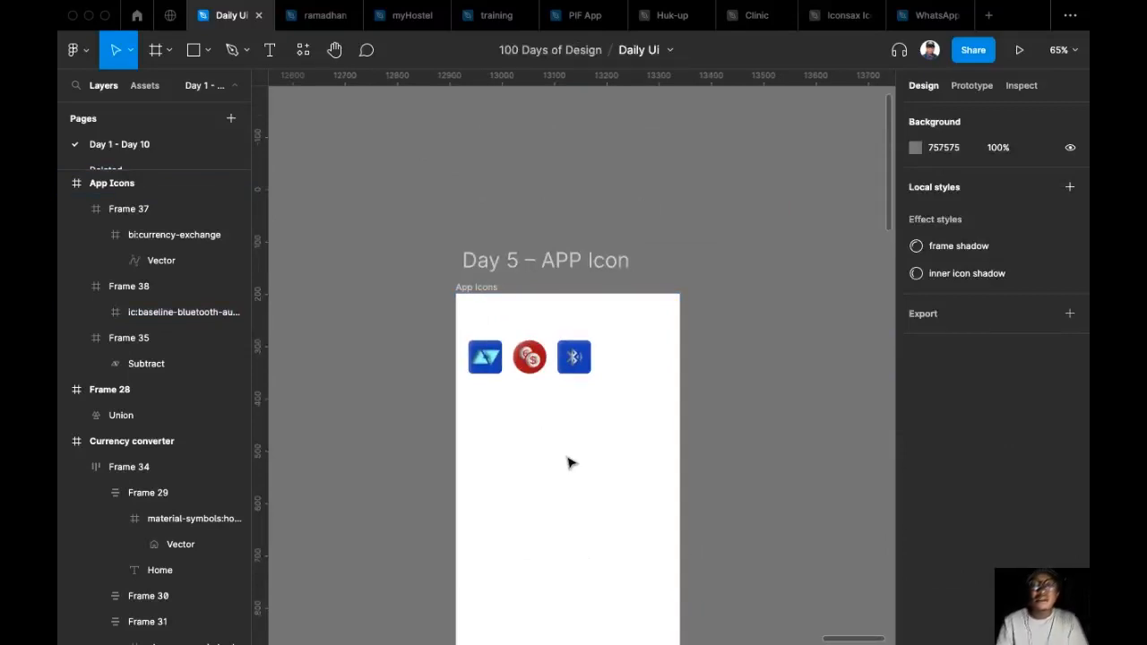
scroll(547, 359, "down", 3)
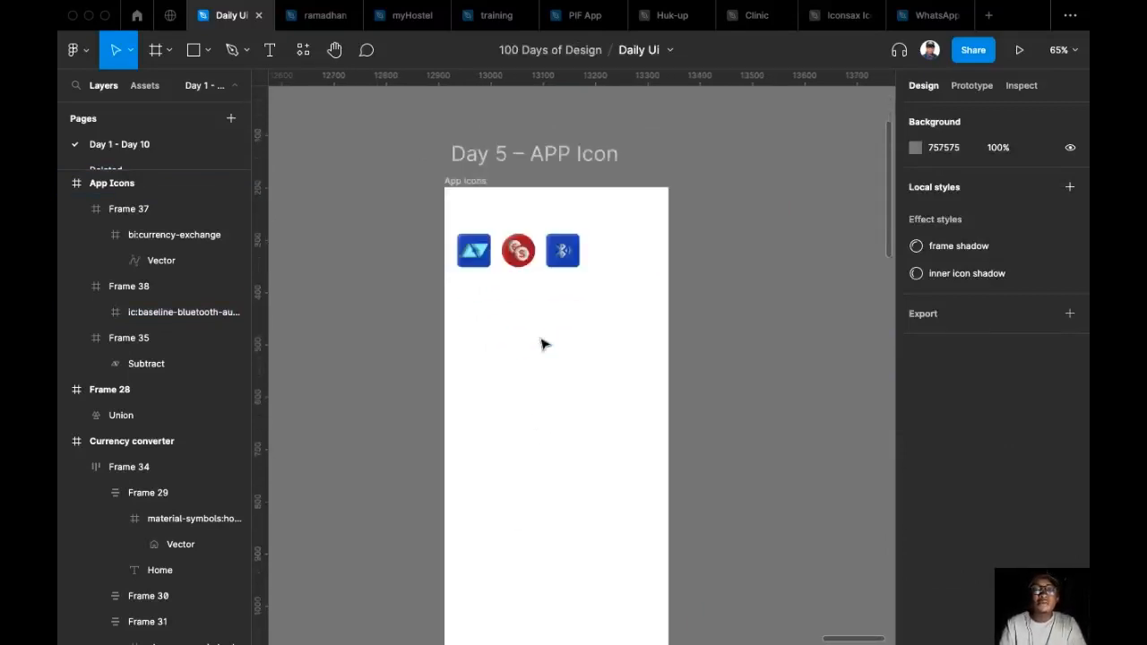
scroll(592, 267, "up", 5)
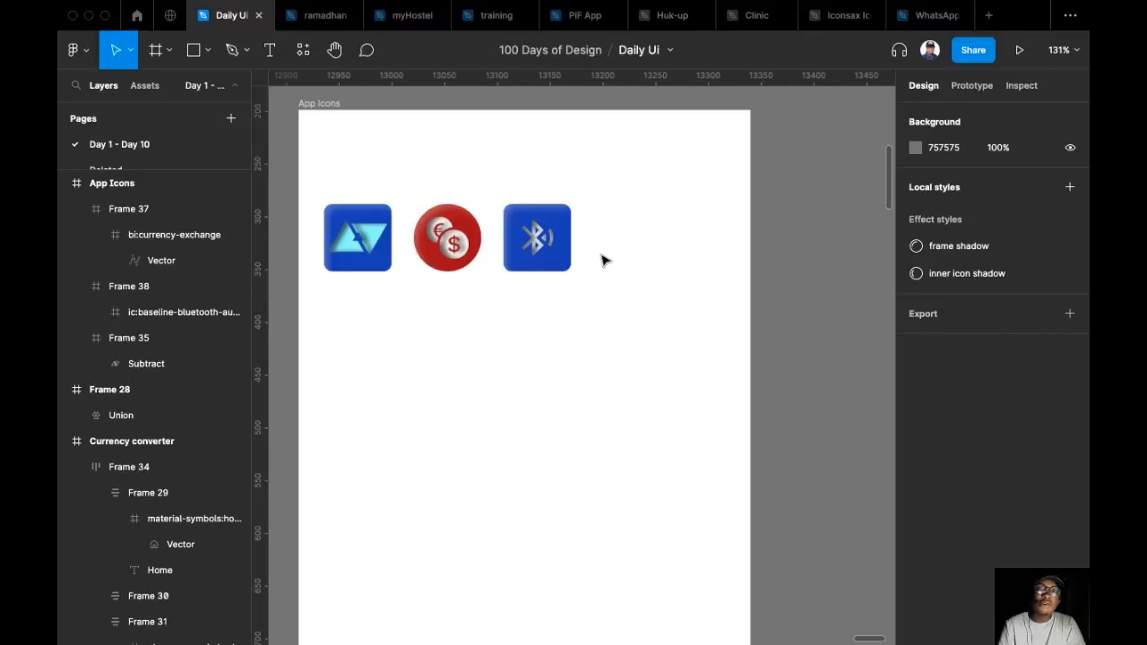
left_click_drag(605, 260, 620, 350)
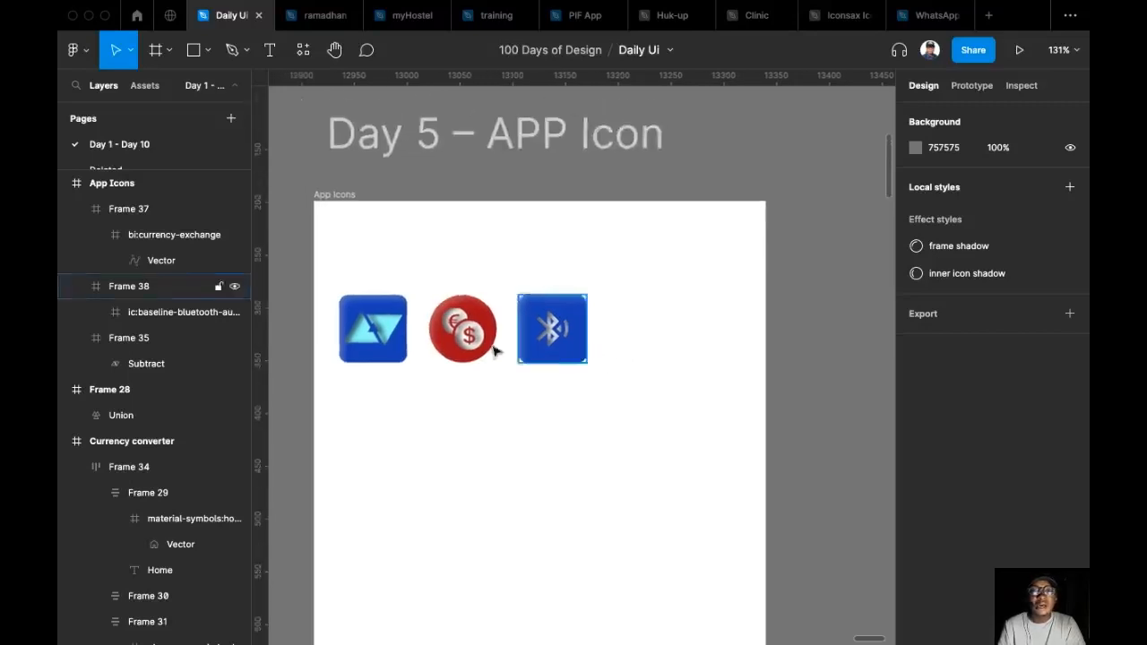
left_click_drag(683, 370, 585, 333)
key("super+/")
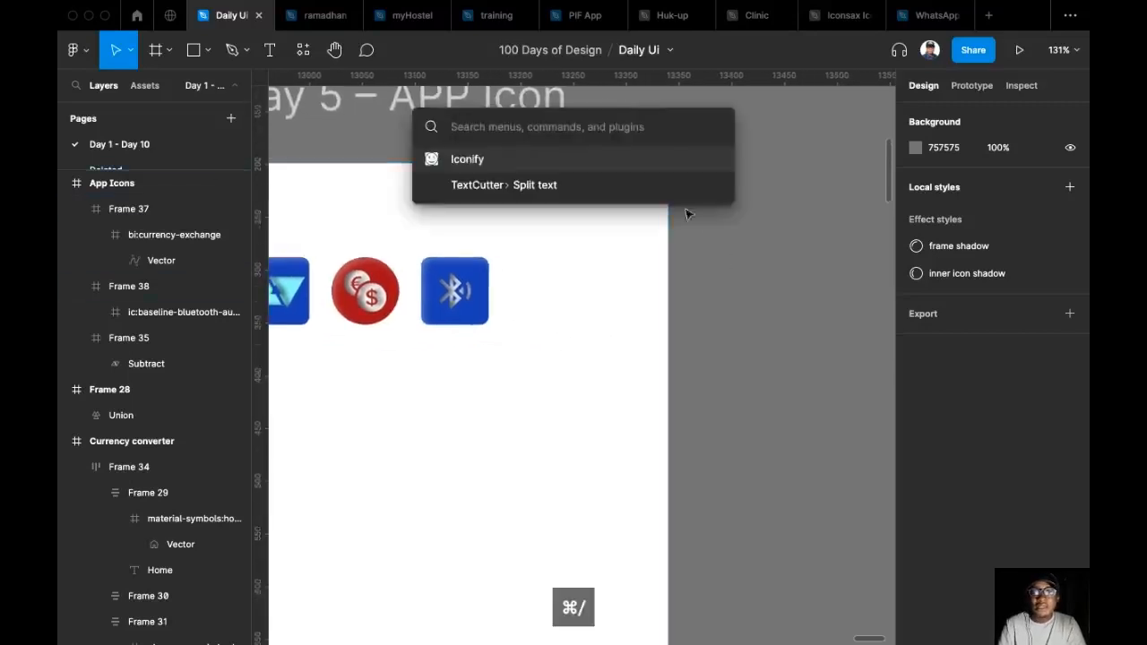
key("Return")
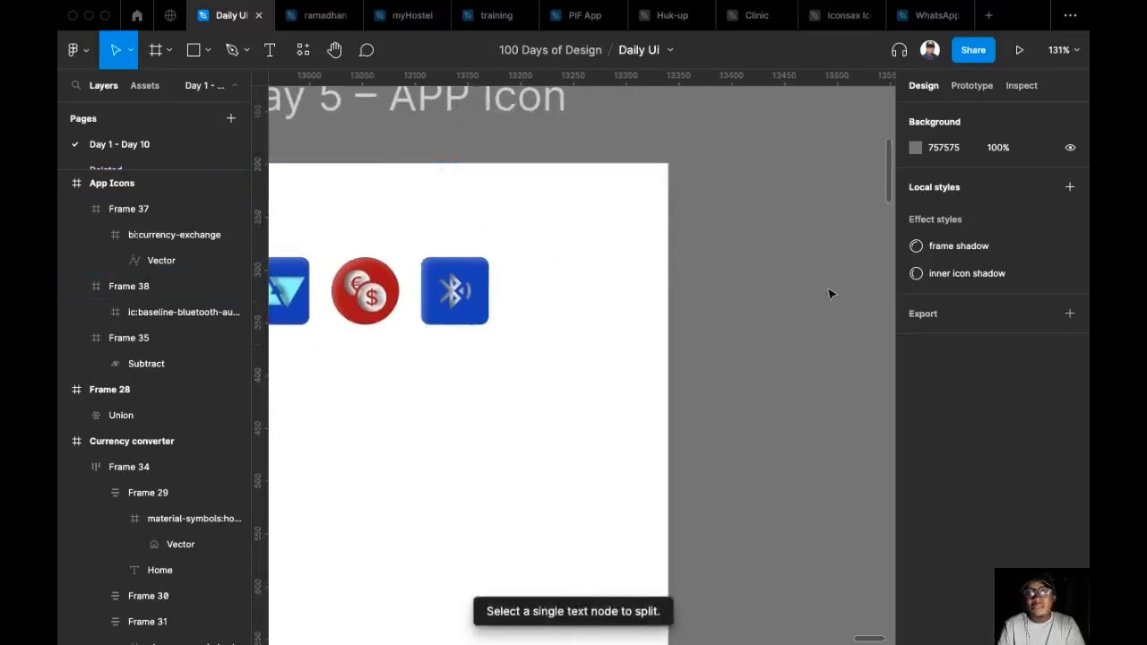
scroll(625, 352, "left", 3)
scroll(625, 353, "up", 1)
left_click(705, 418)
Search the Iconify plugin for "megaphone" icons.
key("super+/")
key("Down")
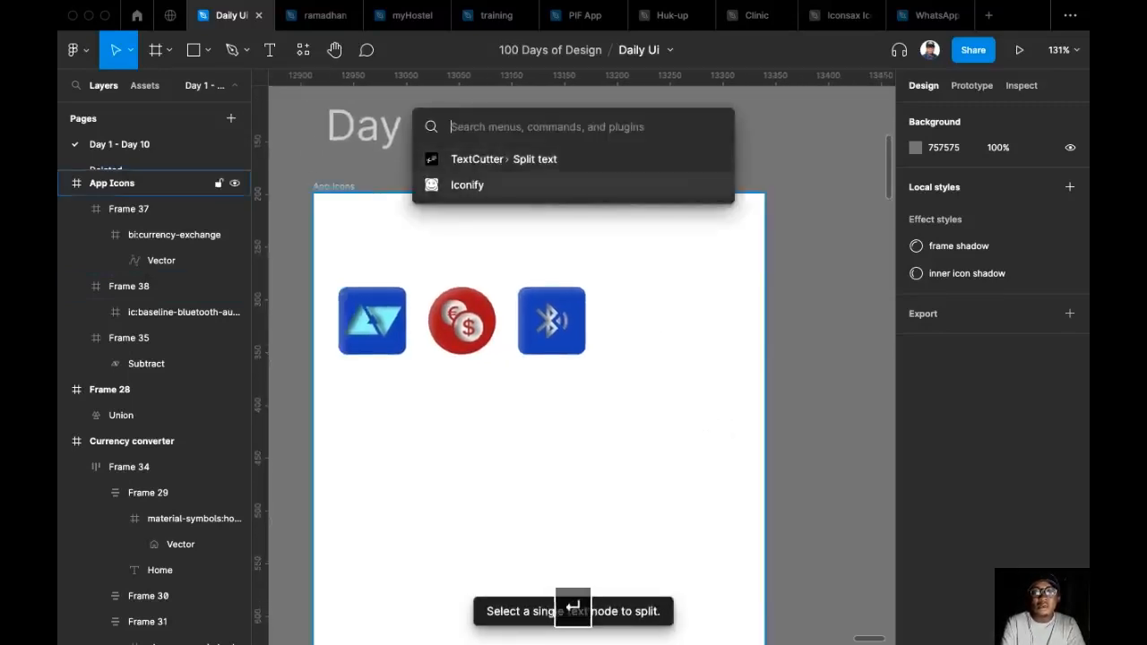
key("Return")
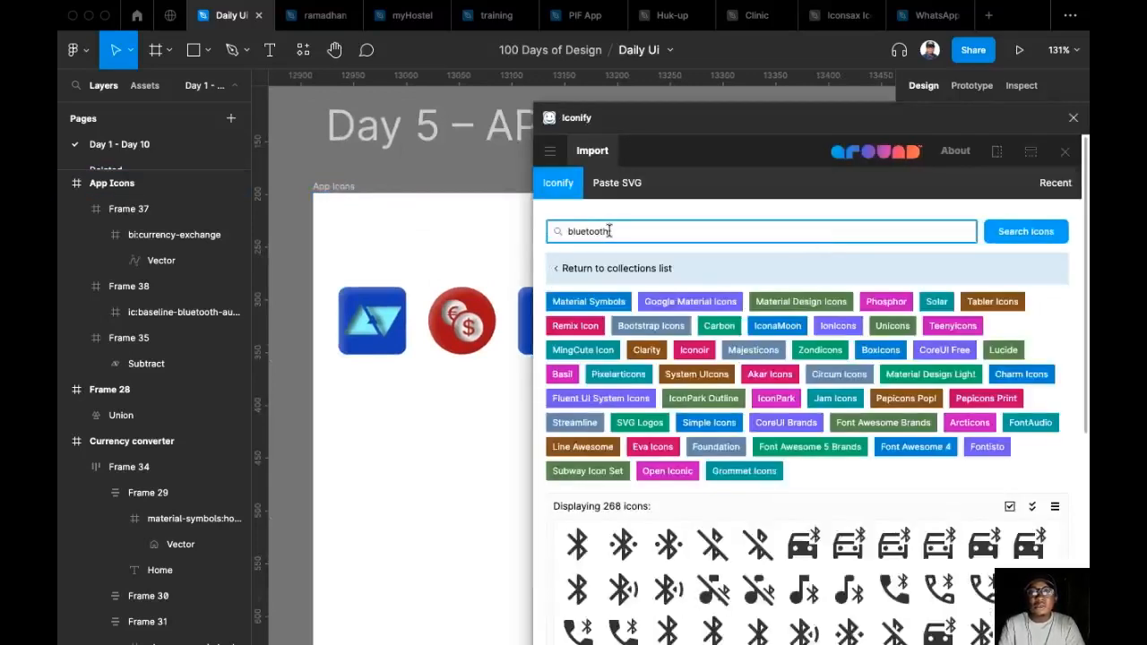
key("super+a")
type("me")
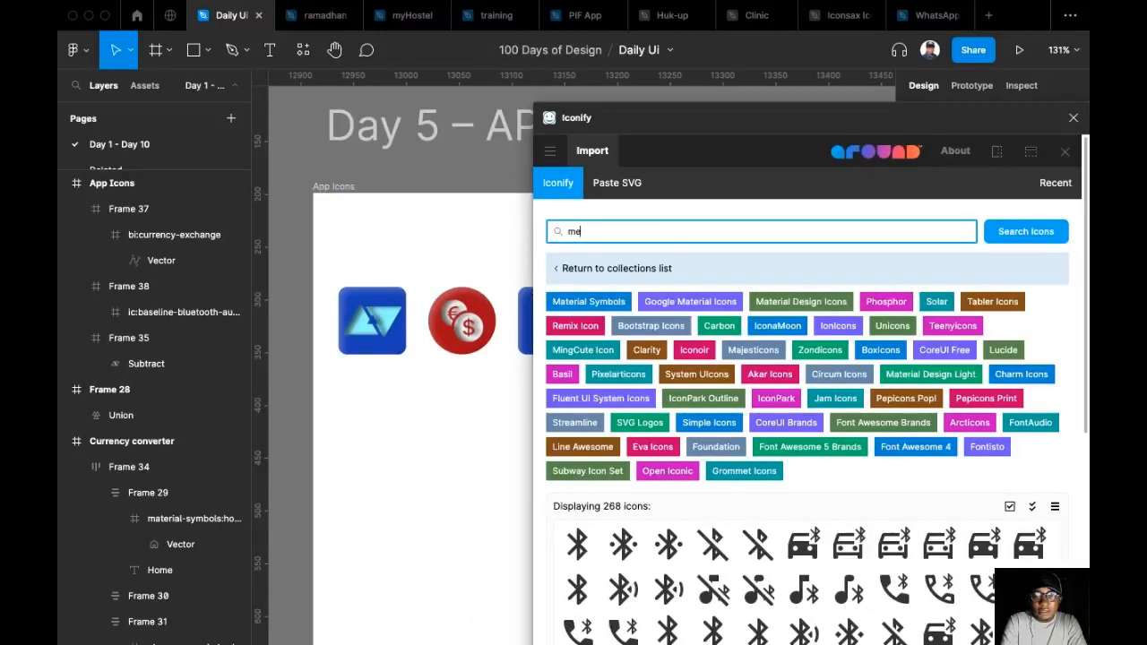
type("gaphone")
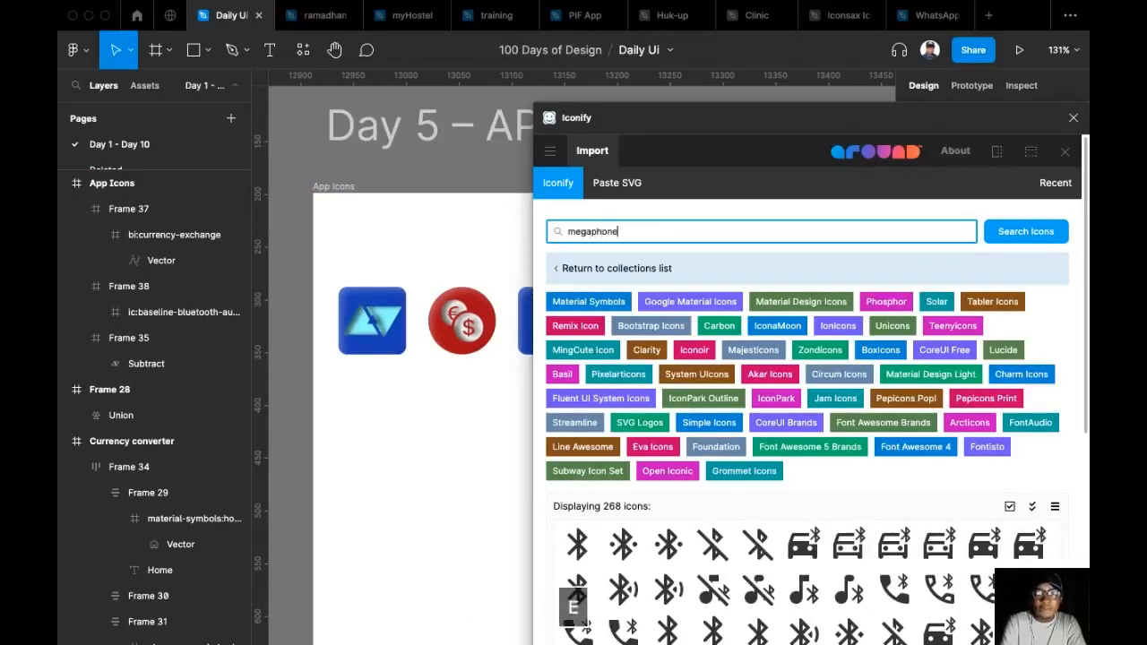
key("Return")
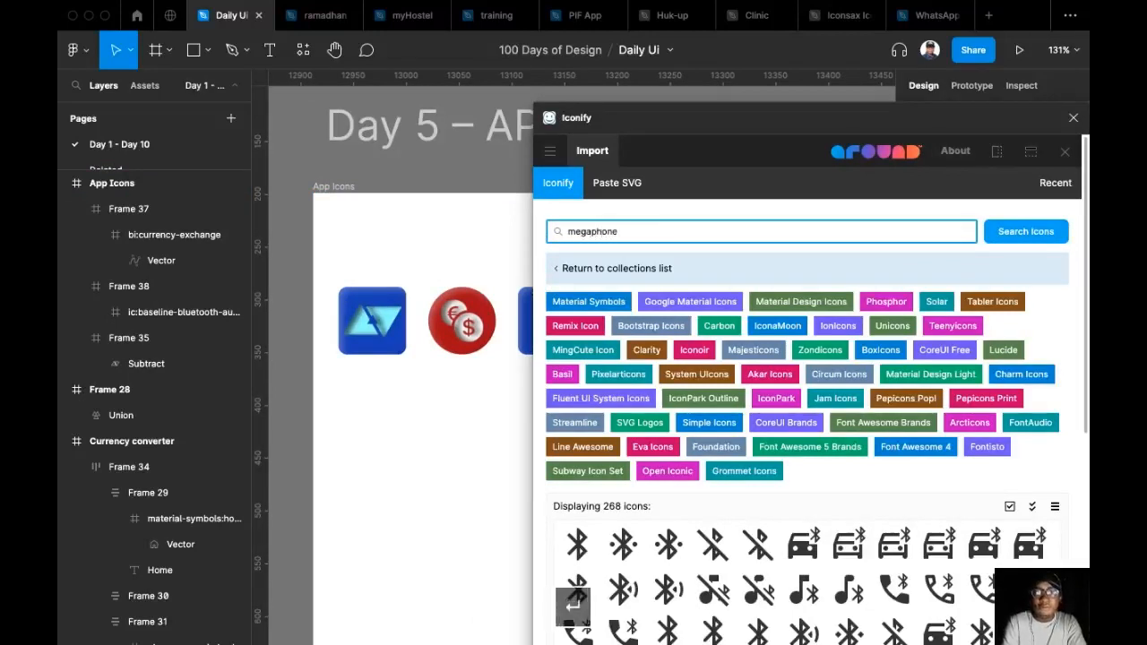
Import the solid bi:megaphone-fill icon into the App Icons frame below the existing icons and close Iconify.
scroll(792, 424, "down", 1)
scroll(791, 424, "down", 1)
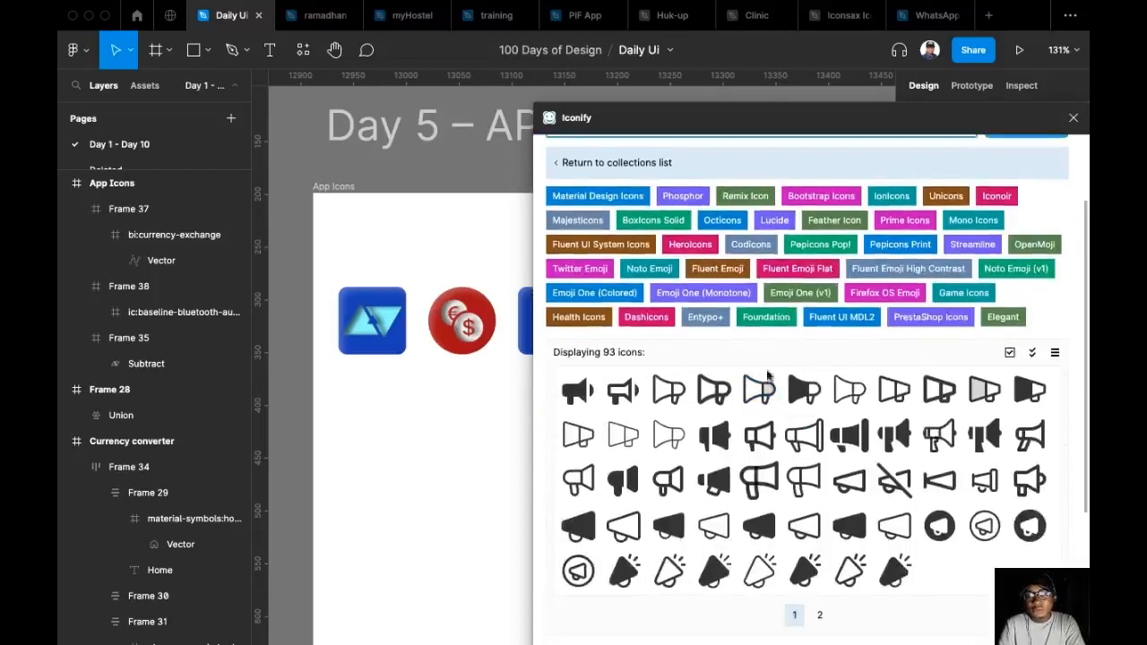
left_click_drag(860, 428, 423, 406)
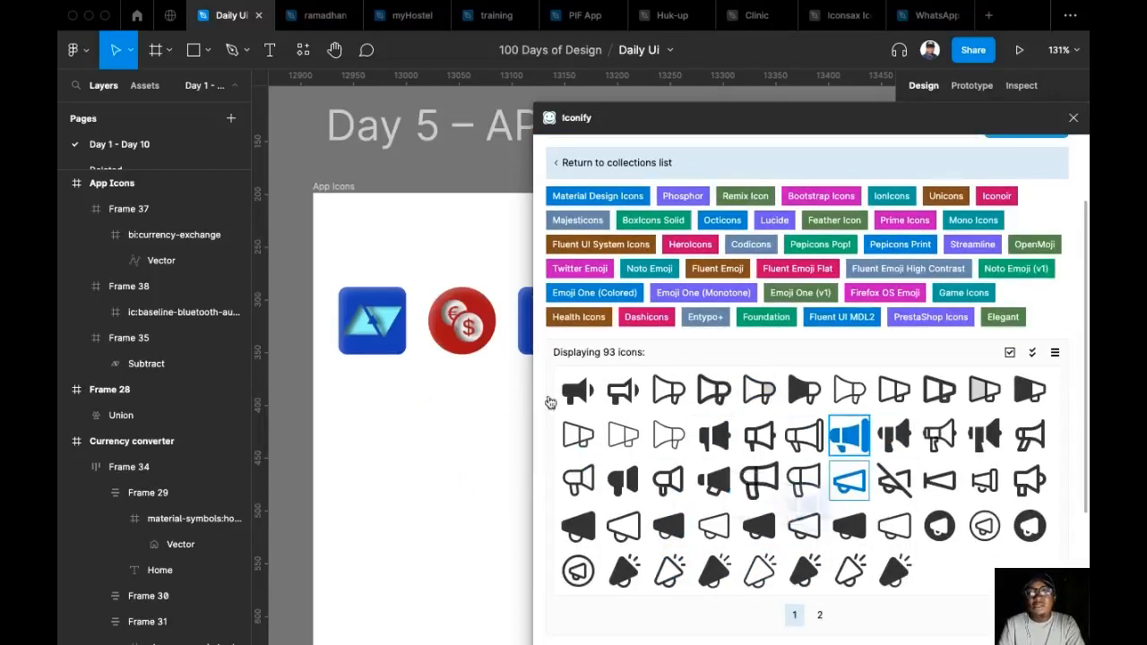
left_click(1074, 119)
Duplicate the blue Bluetooth square about 36 px directly below the original, aligned with it.
scroll(429, 412, "up", 4)
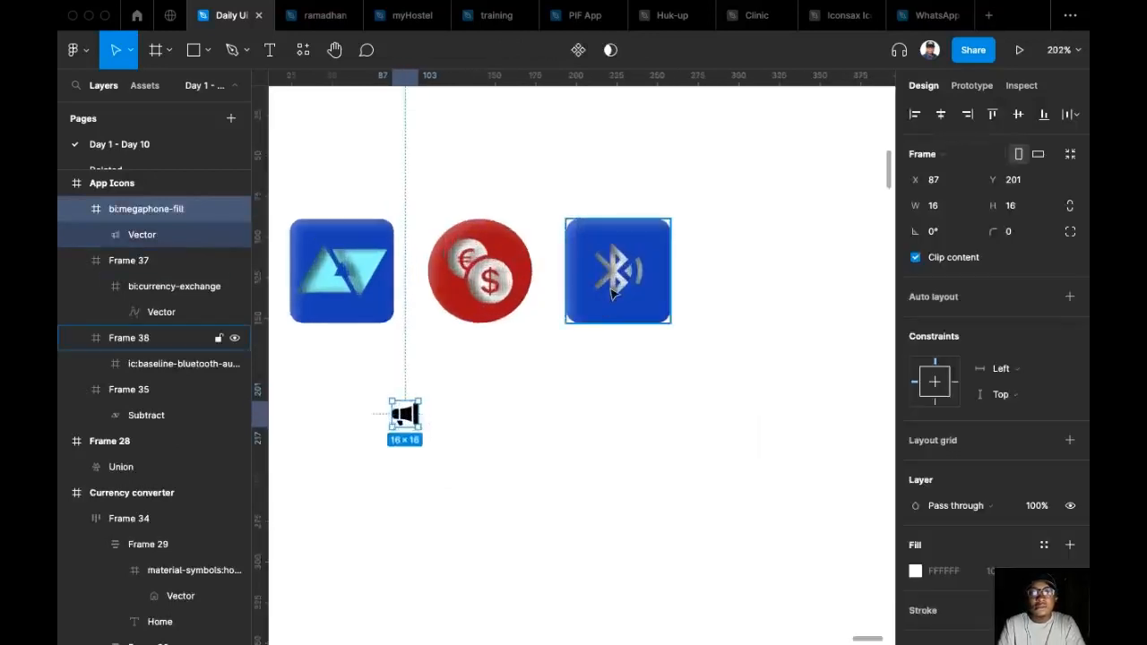
left_click(613, 295)
left_click_drag(630, 273, 640, 430)
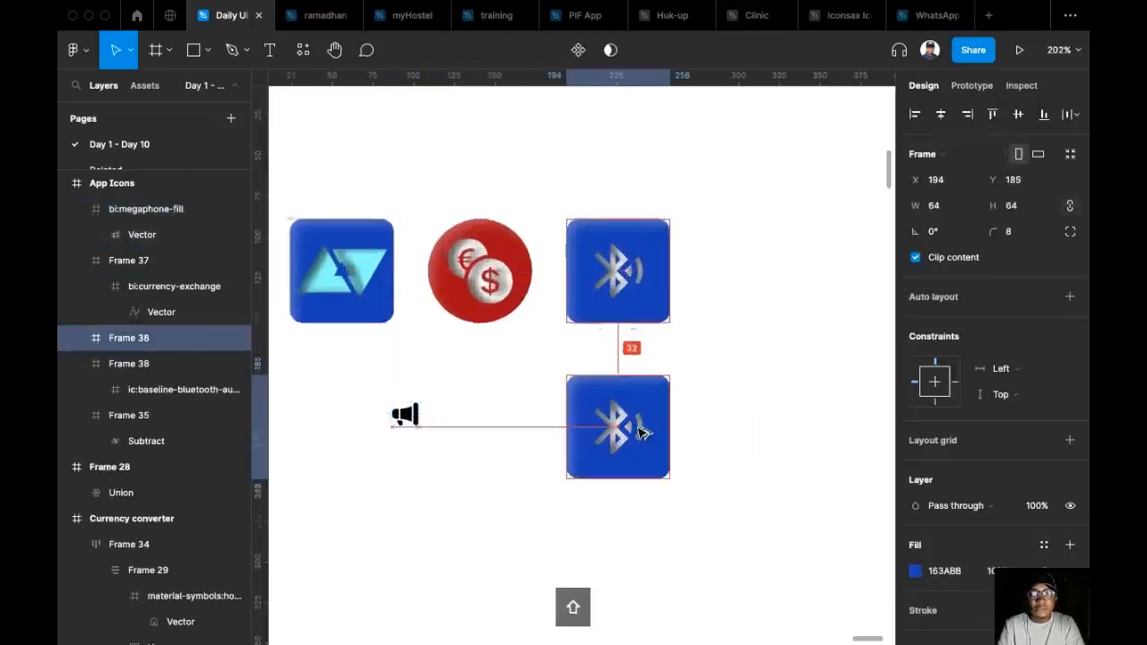
scroll(410, 377, "down", 2)
Move the megaphone icon closer to the duplicated square and resize it proportionally to 40 × 40.
left_click_drag(408, 374, 496, 421)
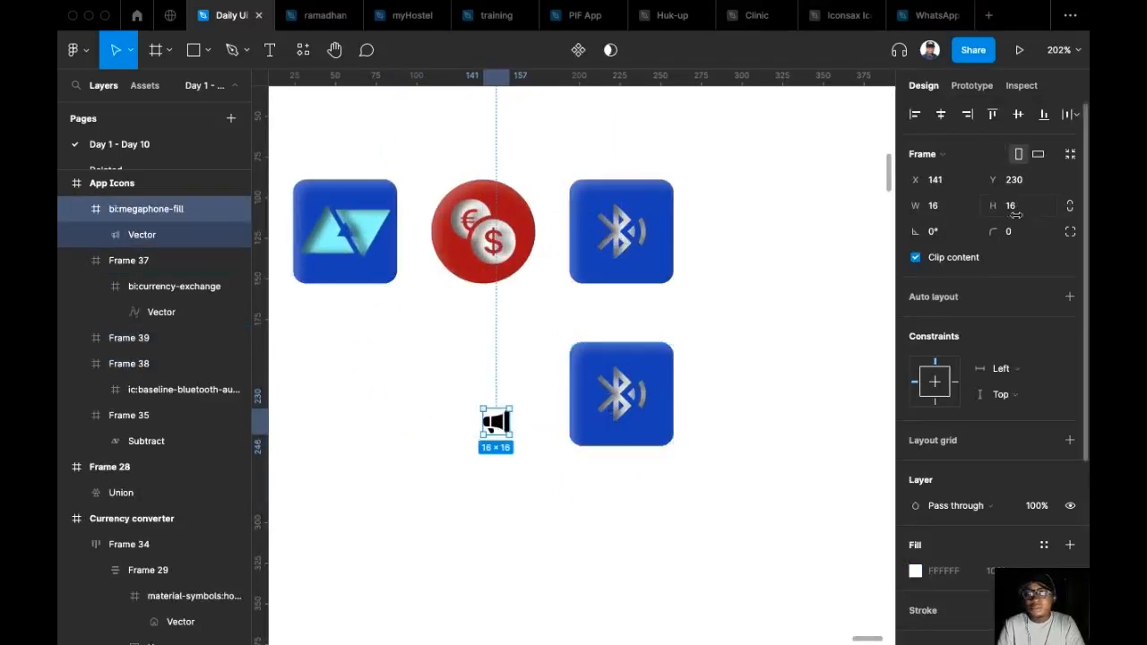
type("40")
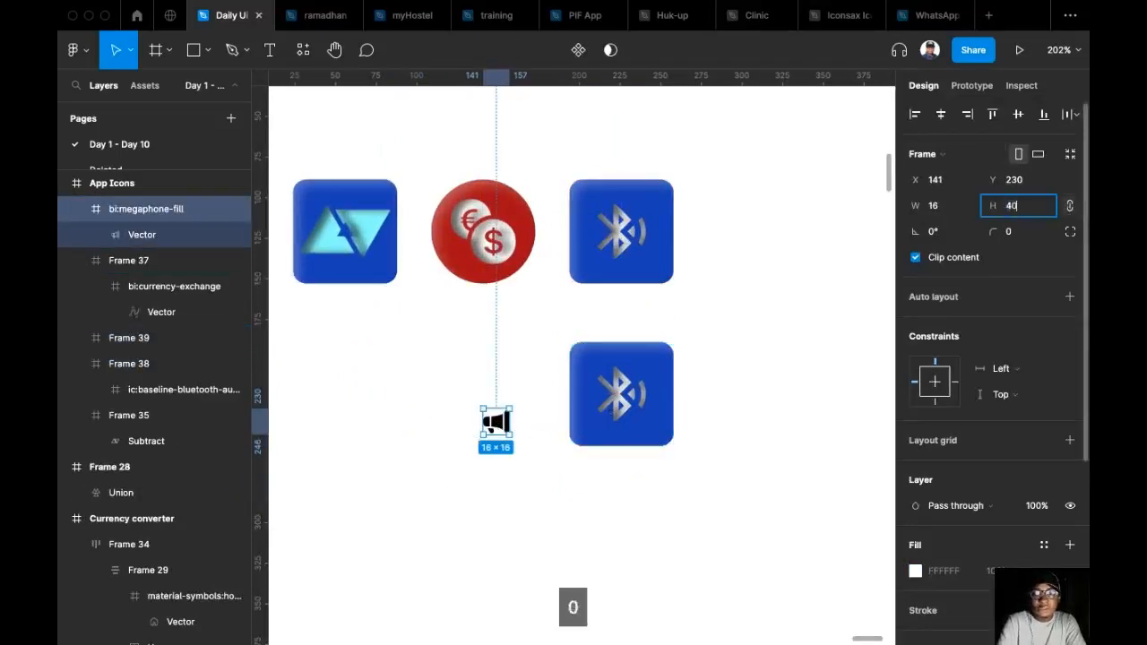
key("Return")
Cut the megaphone icon and use it to replace the Bluetooth icon inside the duplicated blue square.
key("super+x")
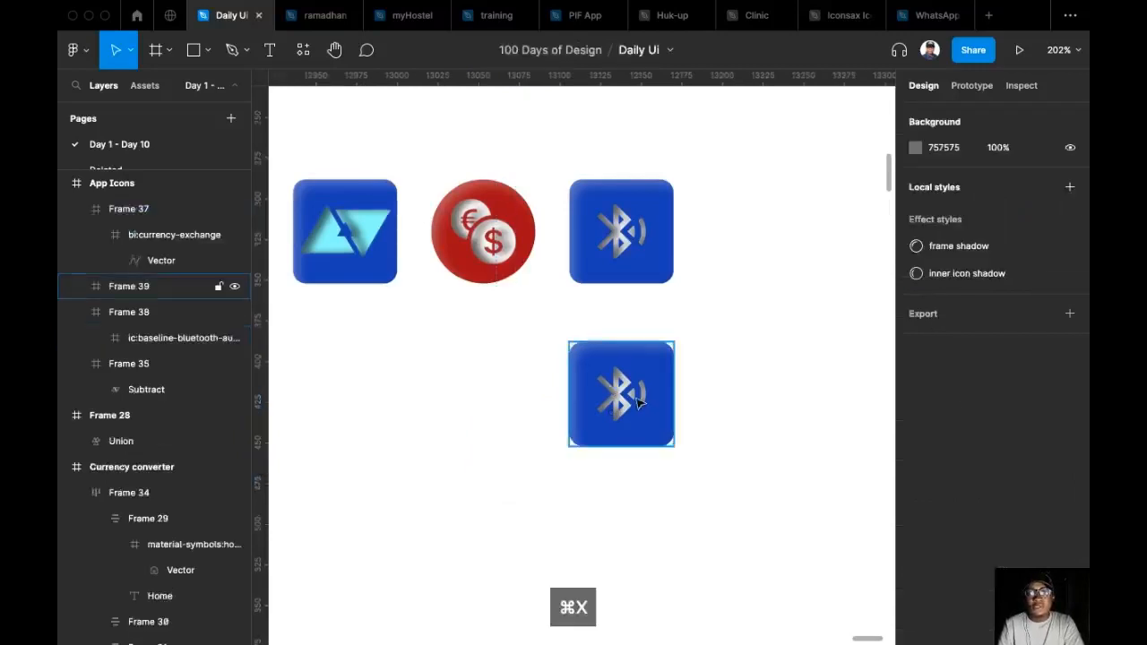
double_click(638, 399)
key("super+shift+r")
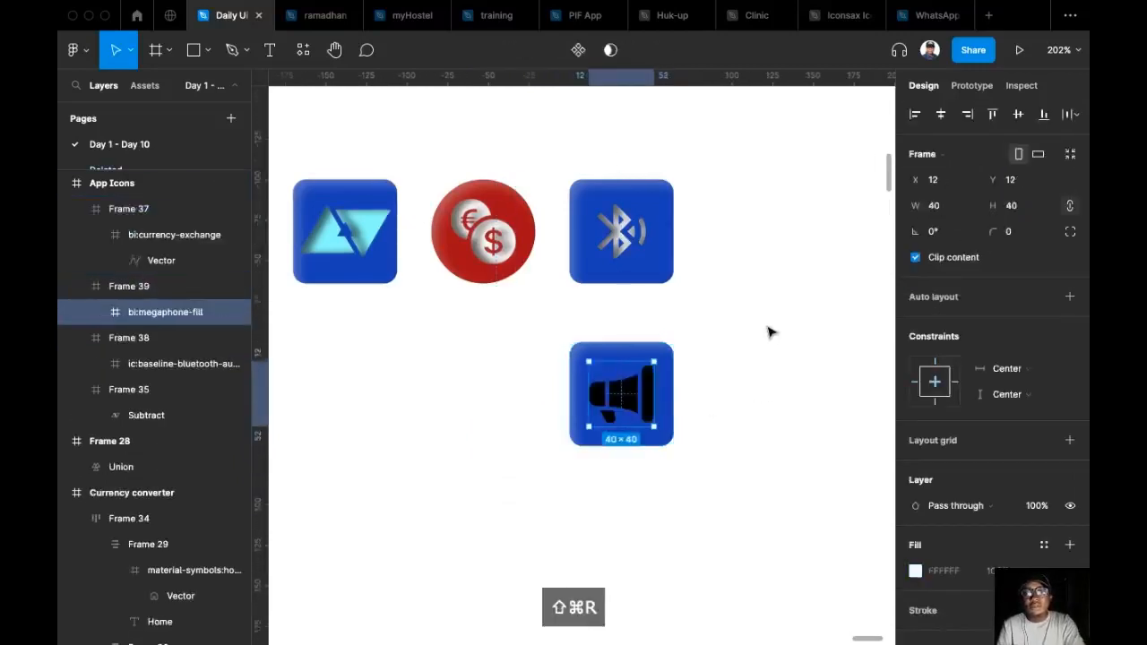
Change the fill of the megaphone's background square to bright green (6AEE19).
left_click(621, 394)
scroll(967, 479, "down", 1)
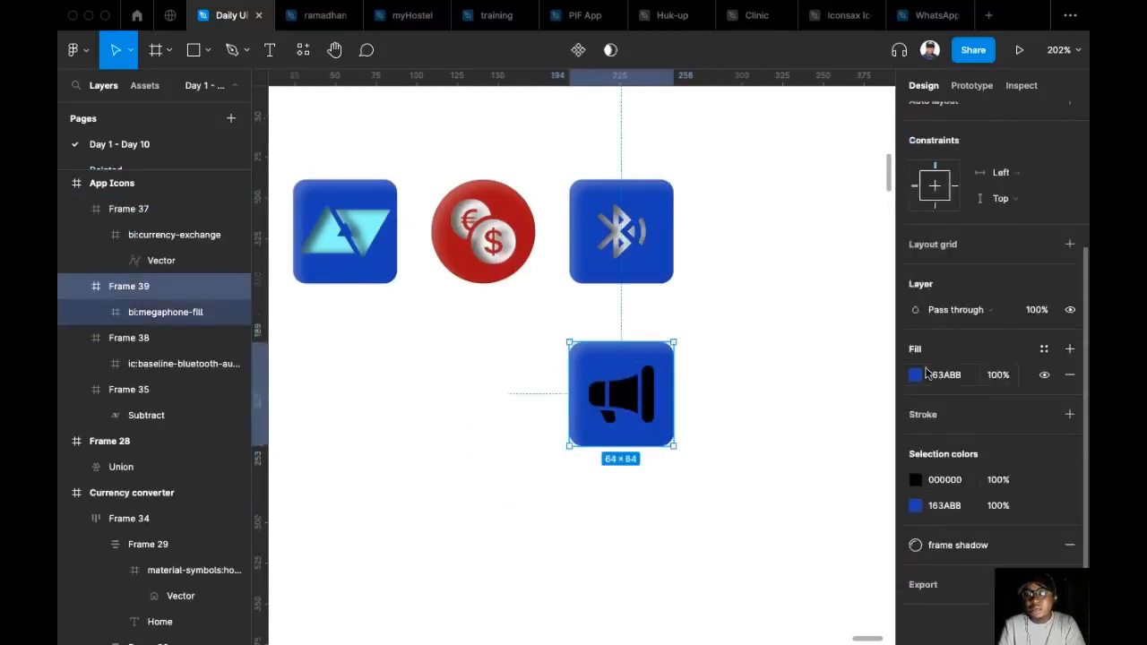
left_click(916, 375)
left_click(787, 454)
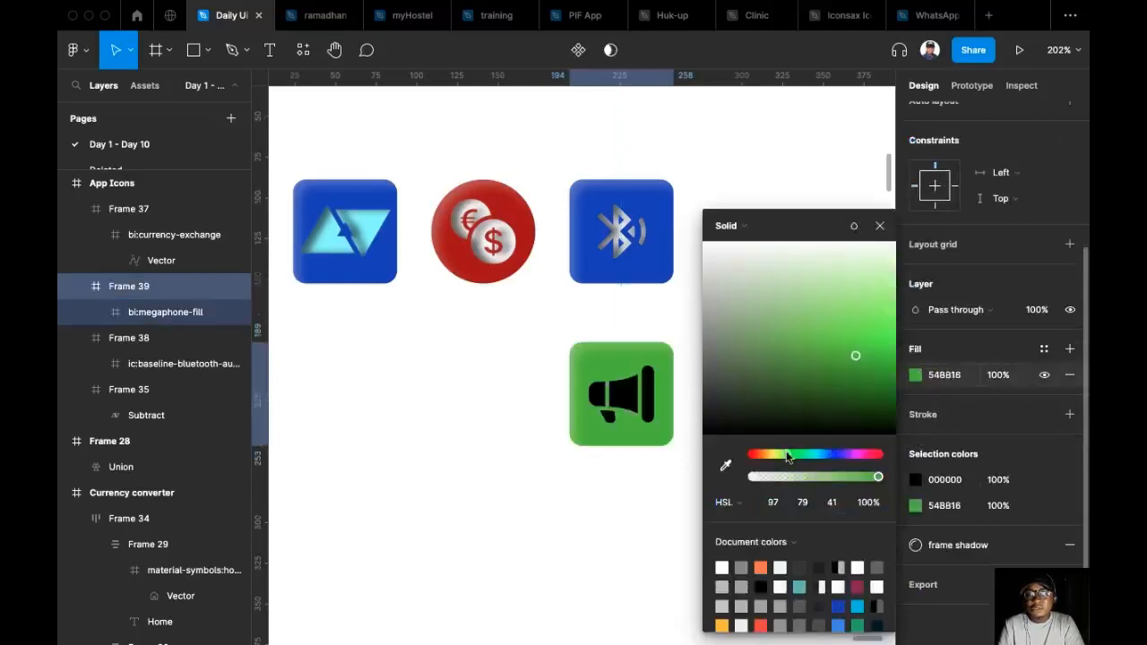
left_click(855, 347)
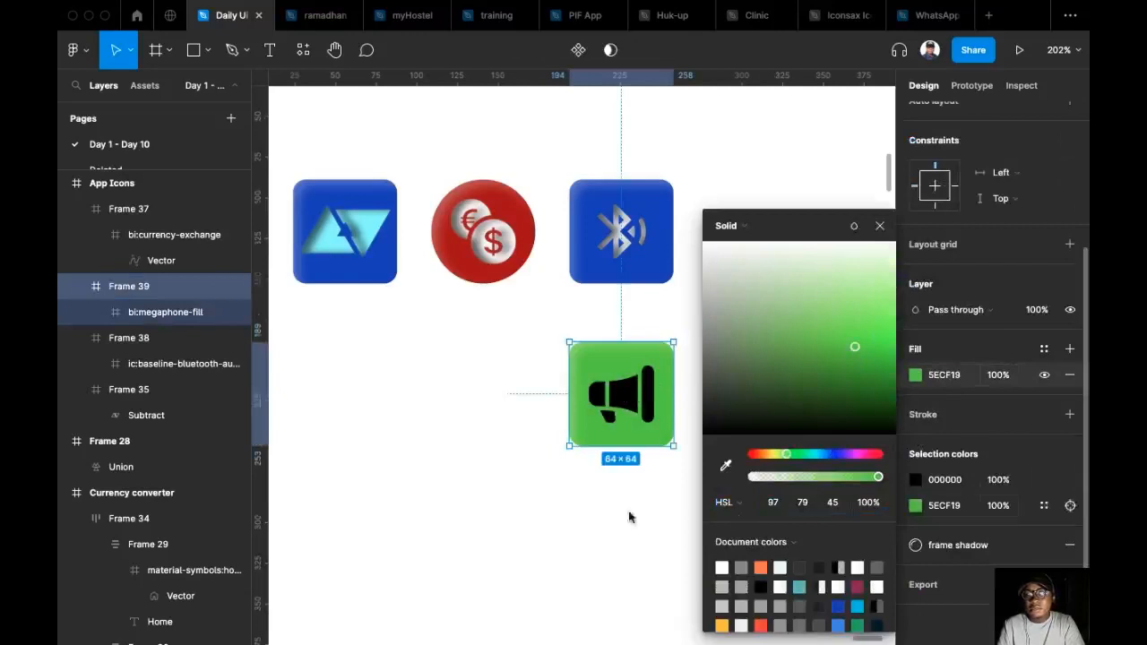
left_click_drag(859, 357, 869, 344)
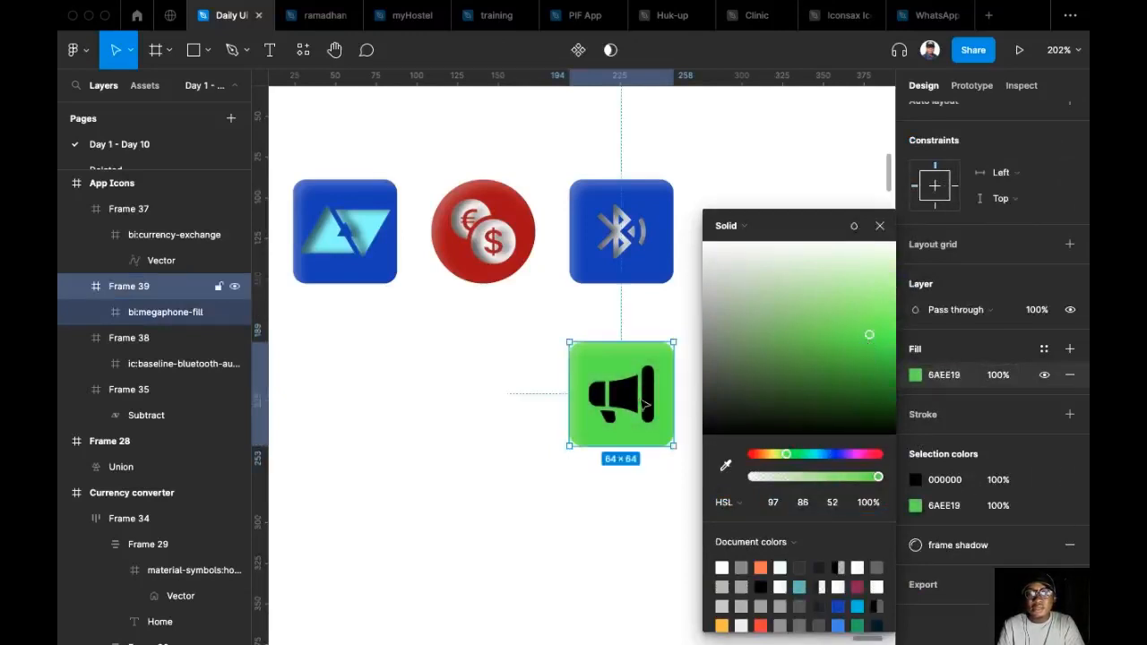
Colour the megaphone icon red (EC1A1A).
left_click(165, 312)
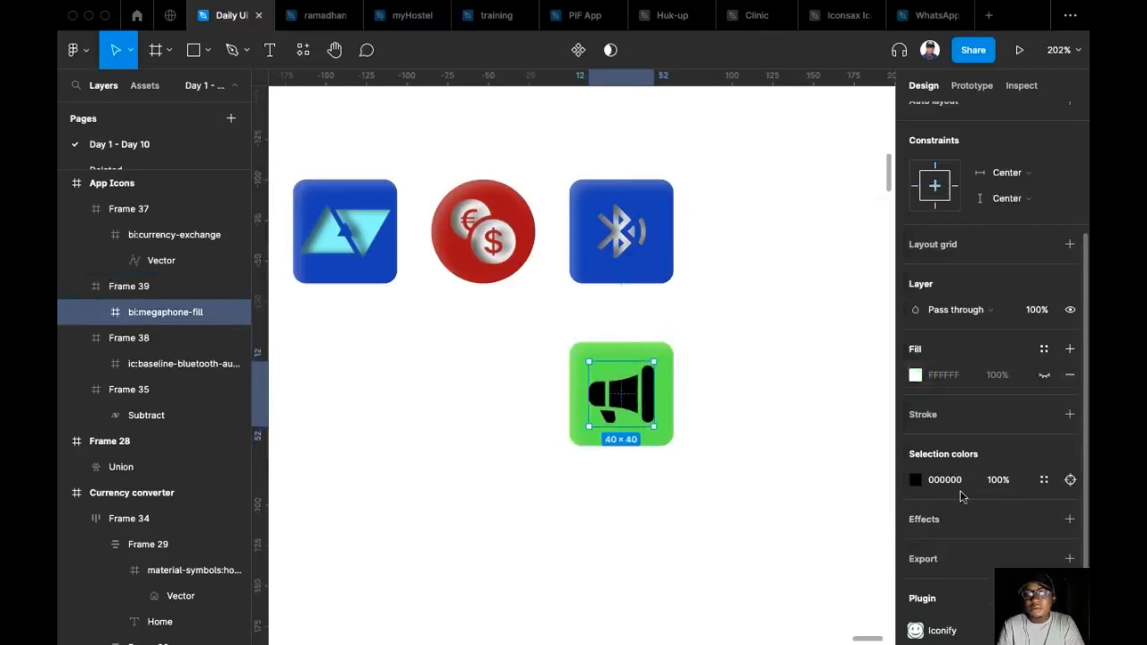
left_click(1043, 480)
scroll(971, 443, "down", 1)
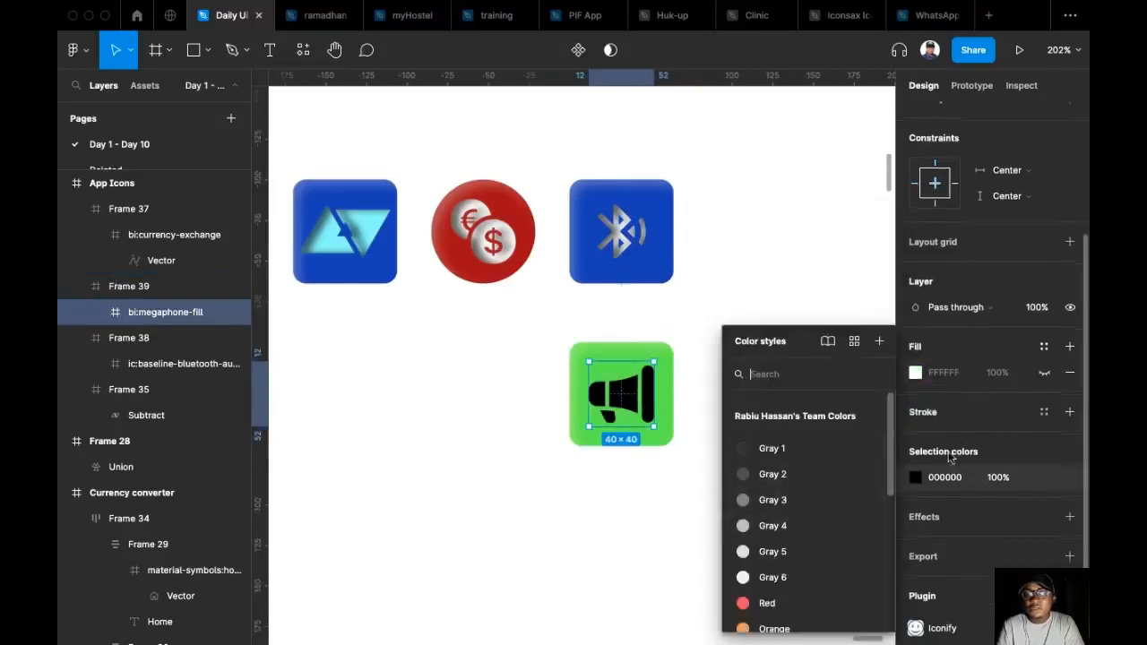
left_click(914, 476)
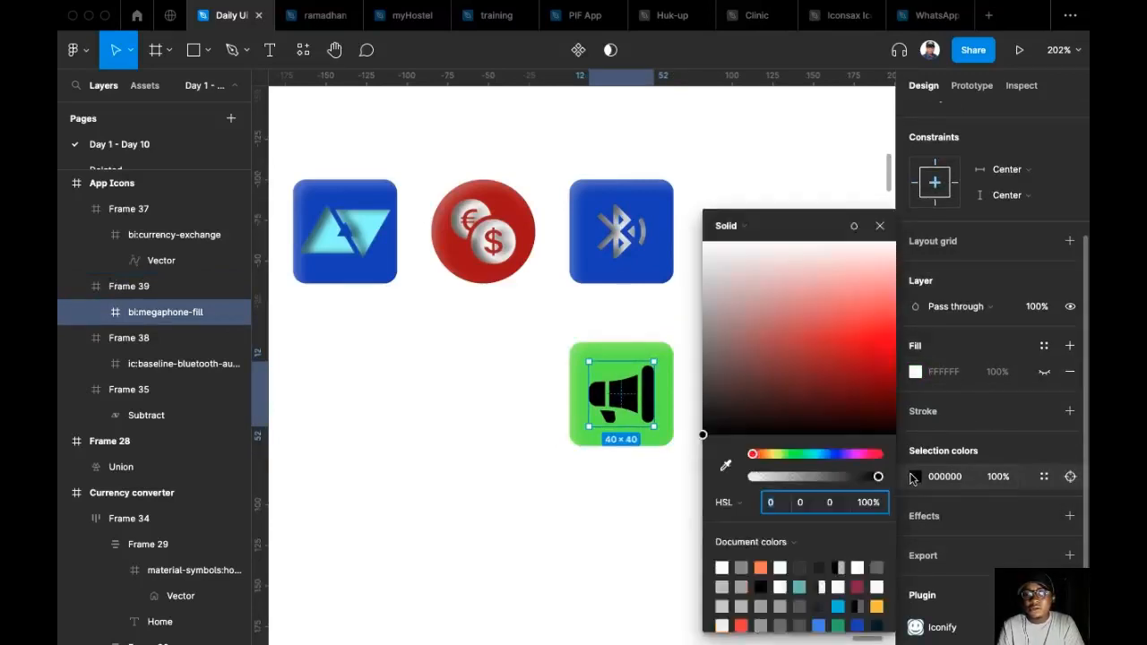
left_click(866, 337)
left_click(495, 433)
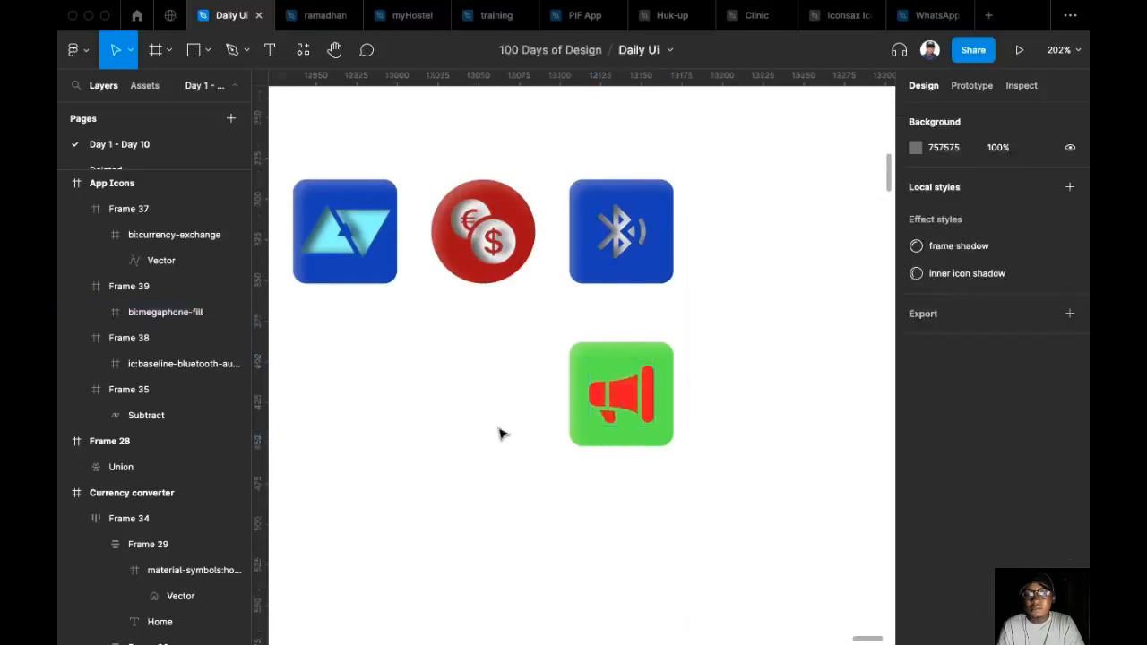
Detach the frame shadow effect style from the green megaphone square.
scroll(540, 402, "down", 1)
scroll(540, 402, "up", 3)
left_click_drag(633, 339, 735, 353)
scroll(735, 353, "down", 3)
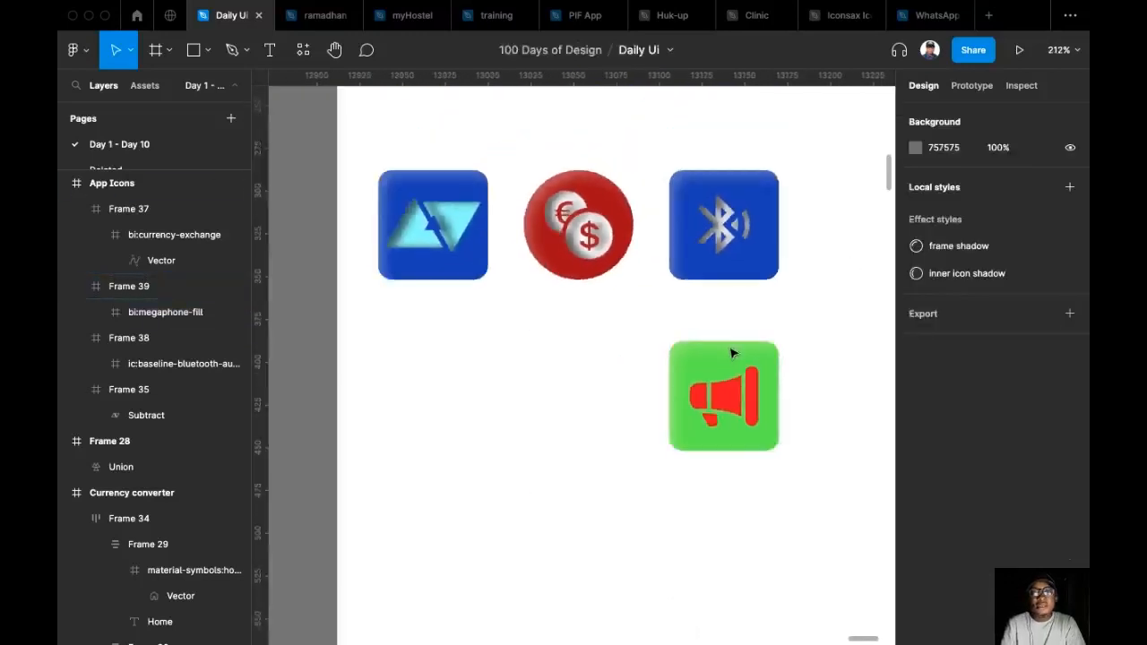
scroll(594, 332, "up", 2)
left_click(594, 333)
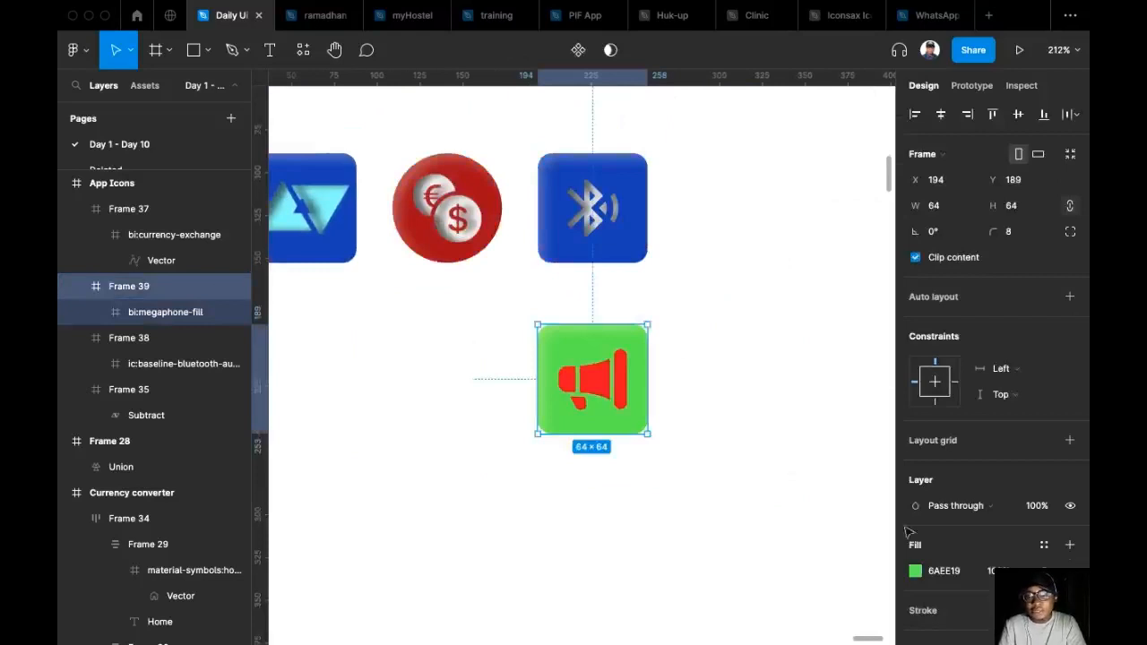
scroll(986, 403, "down", 3)
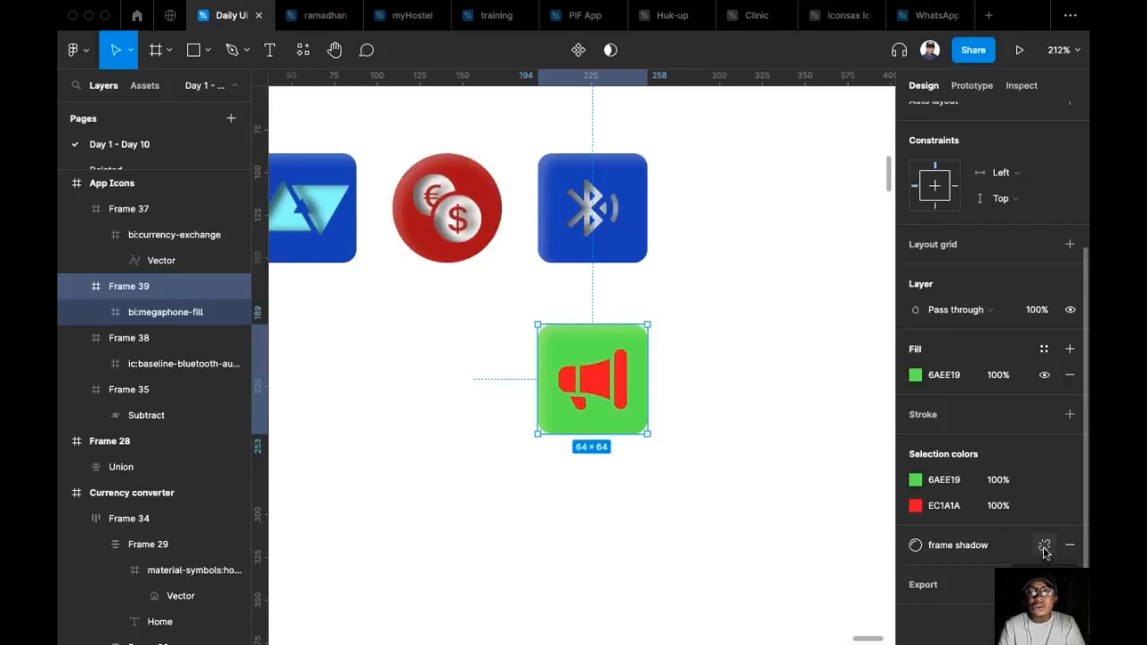
left_click(1045, 547)
Change the green megaphone square's inner shadow colour to black (000000), at 30% opacity.
left_click(913, 571)
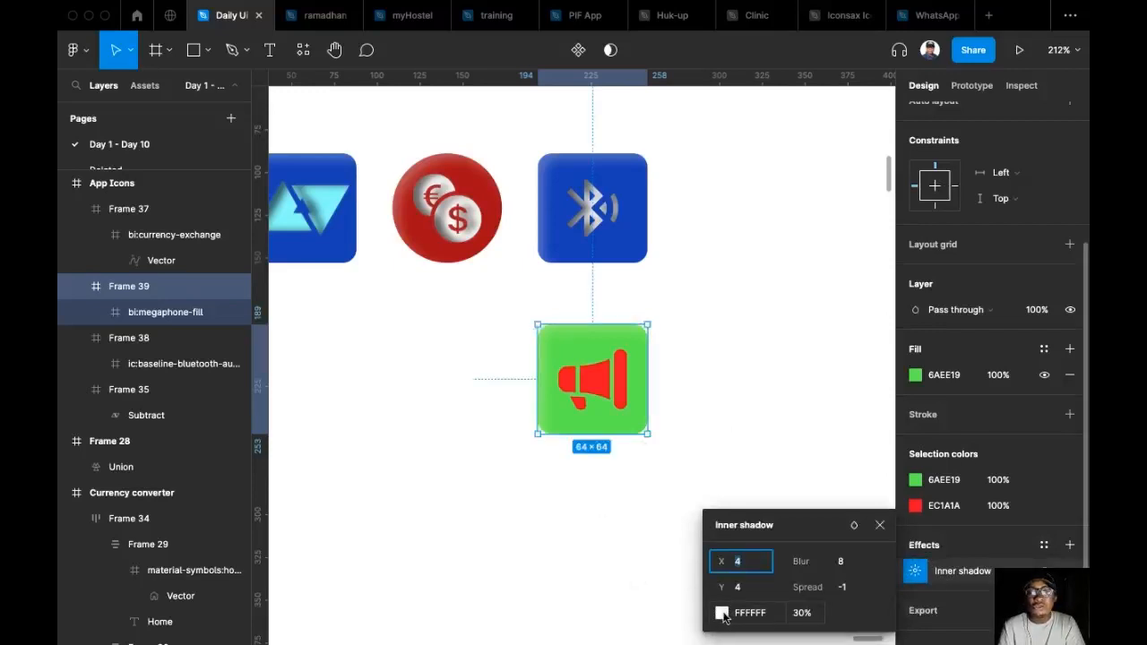
left_click(722, 613)
left_click_drag(627, 223, 448, 159)
left_click_drag(396, 259, 329, 402)
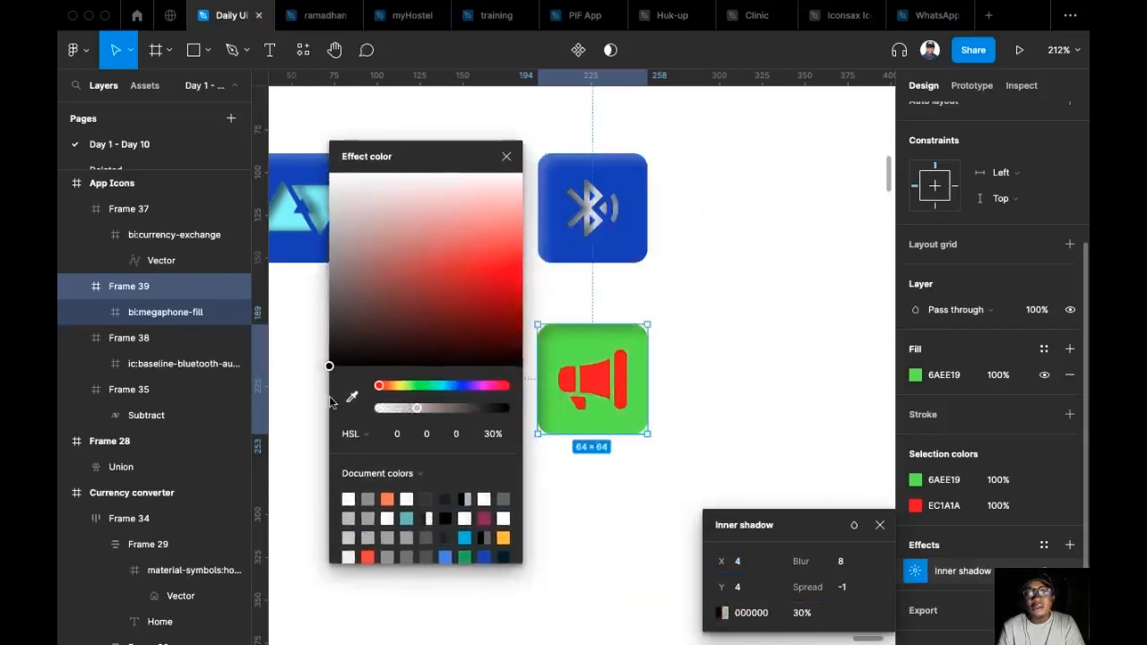
left_click(507, 156)
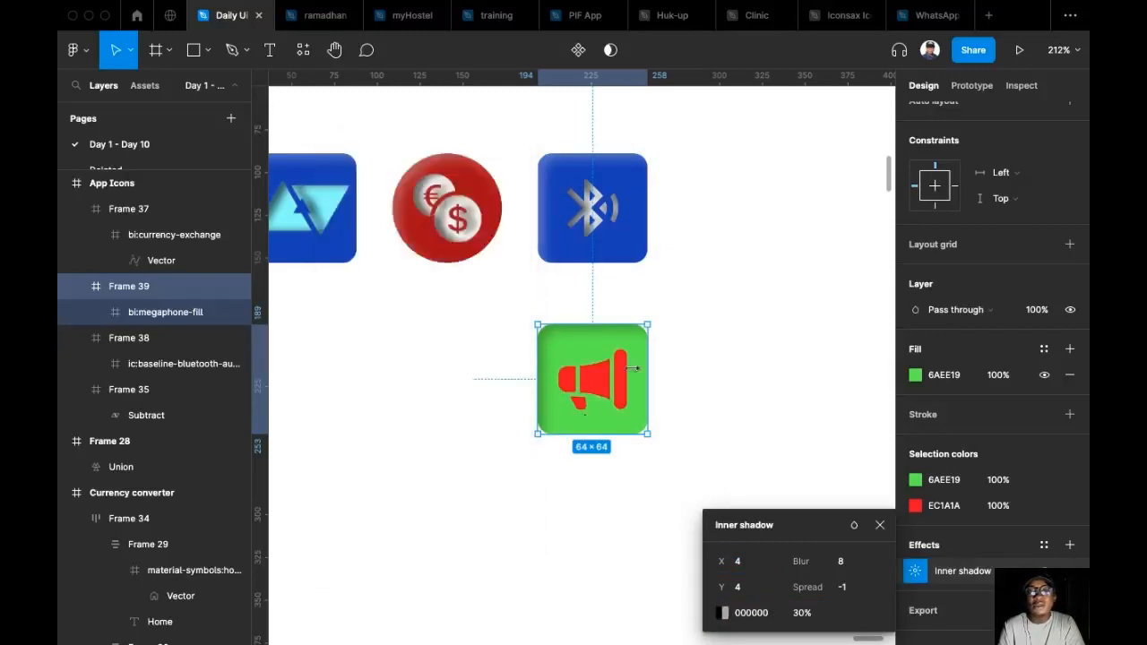
Apply the inner icon shadow effect style to the red megaphone icon.
left_click(598, 408)
scroll(1031, 527, "down", 2)
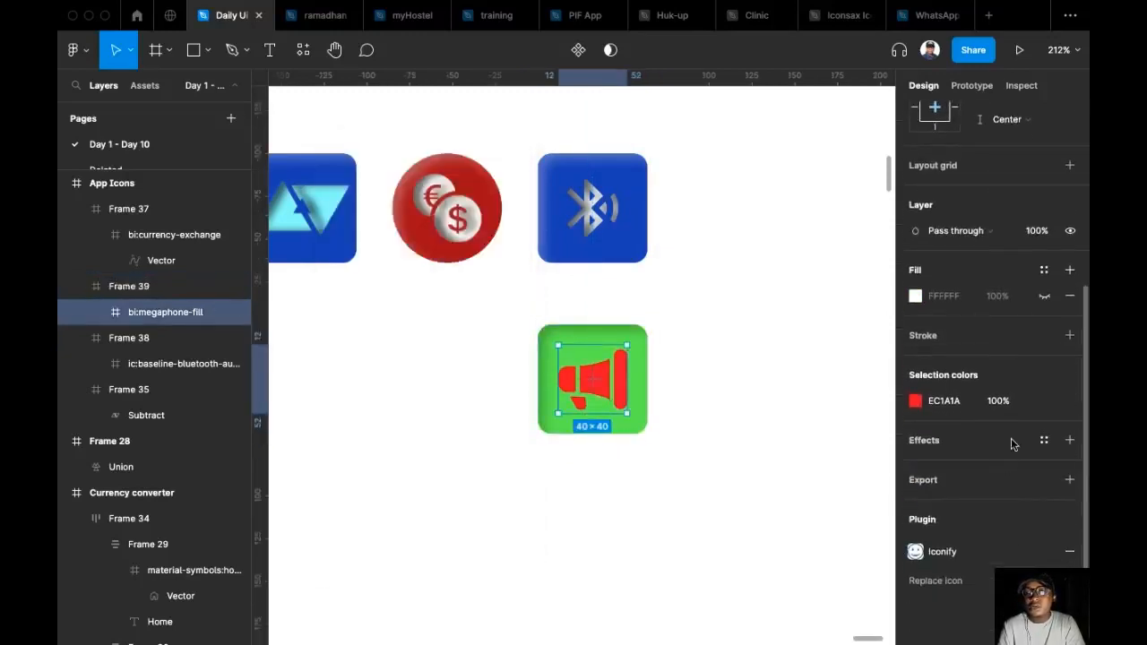
left_click(1045, 440)
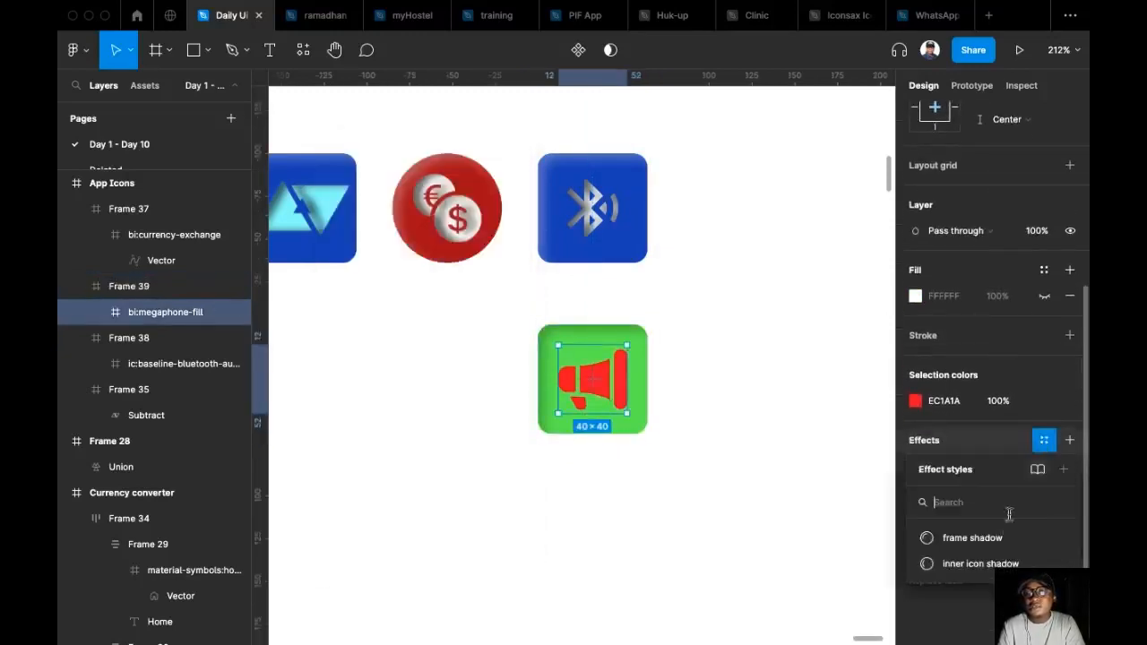
left_click(980, 563)
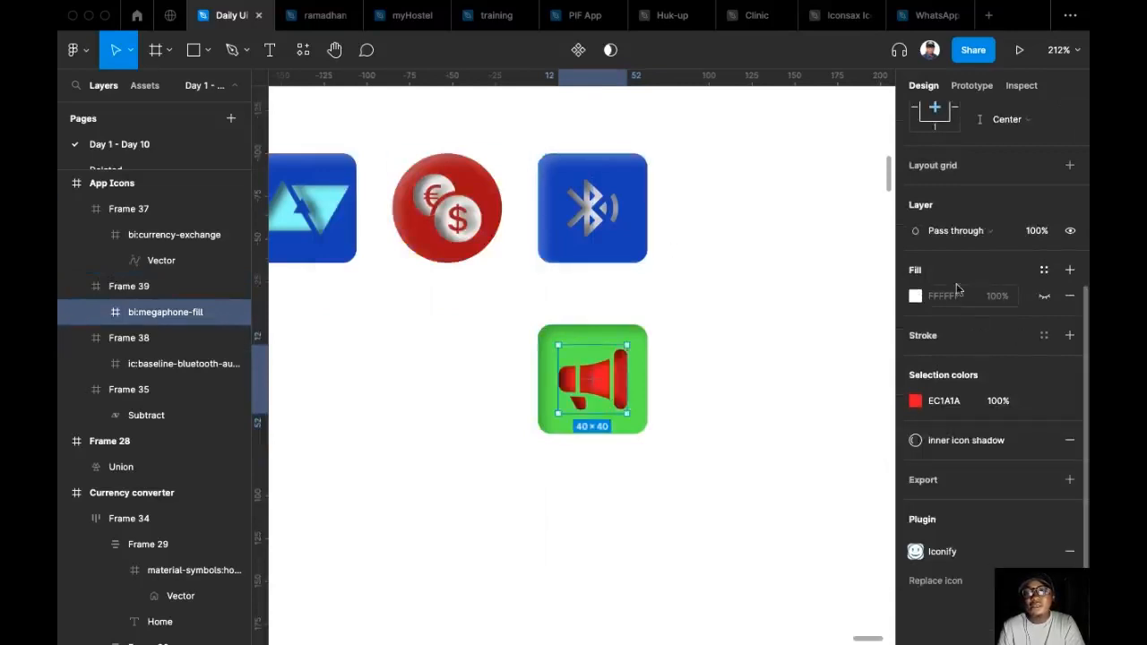
Move the green megaphone square to the end of the icon row, 21 px after the Bluetooth icon at X 279, Y 89.
left_click(627, 302)
left_click_drag(563, 354, 710, 185)
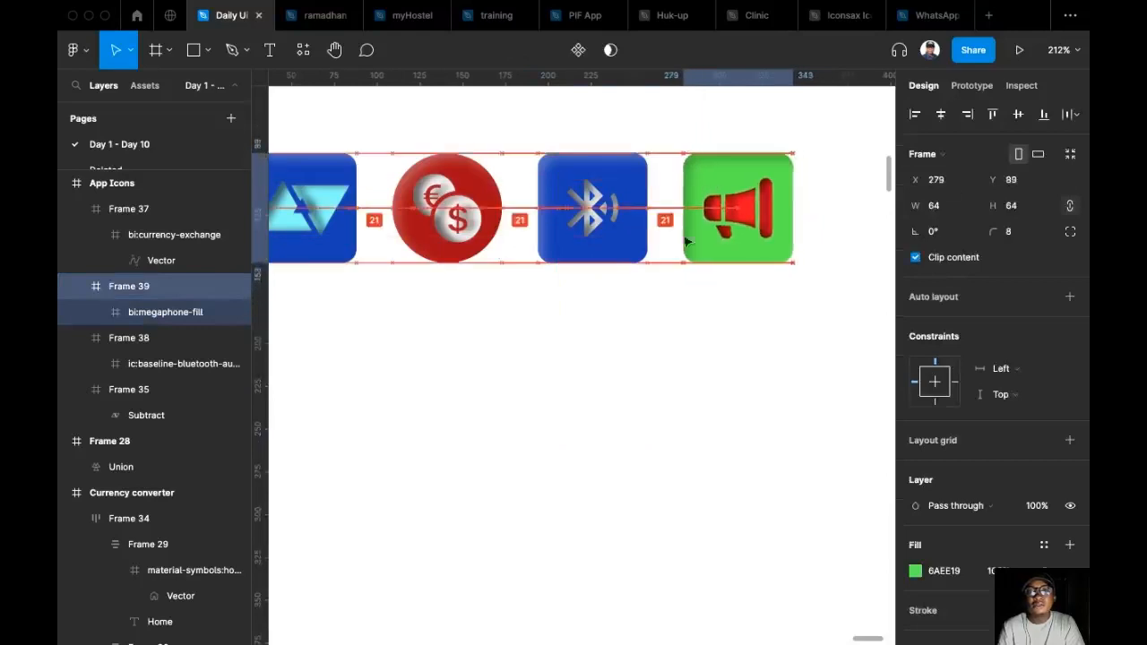
left_click_drag(686, 240, 686, 240)
scroll(638, 346, "down", 5)
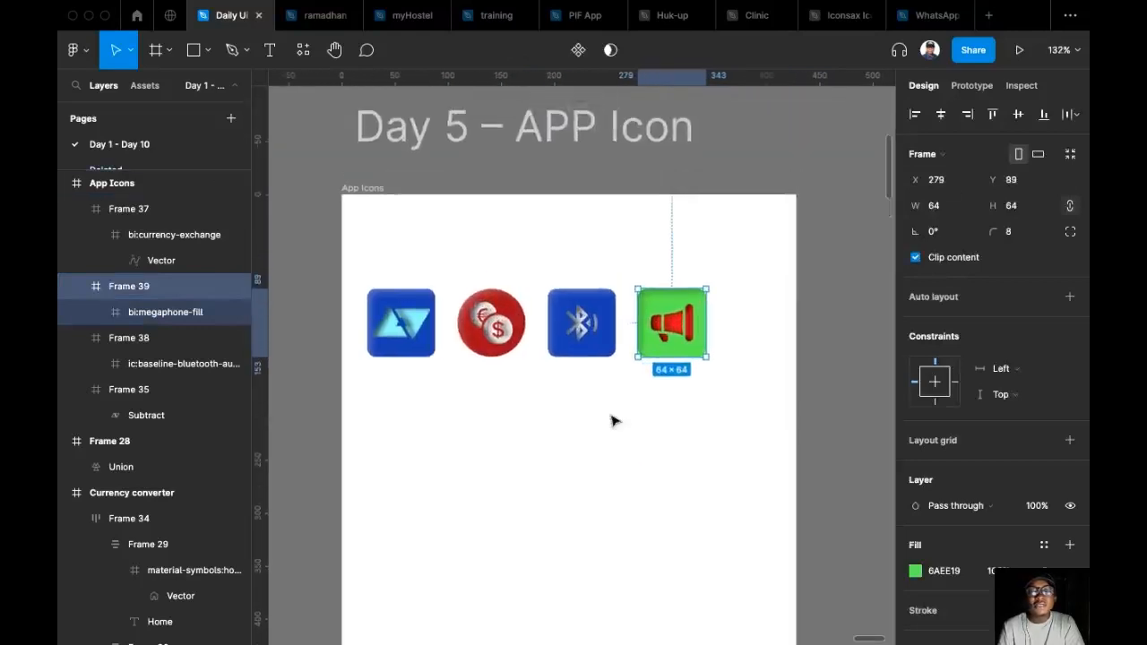
Show the layout grid and move the megaphone square along the row to the outer edge of the last grid column.
key("shift+g")
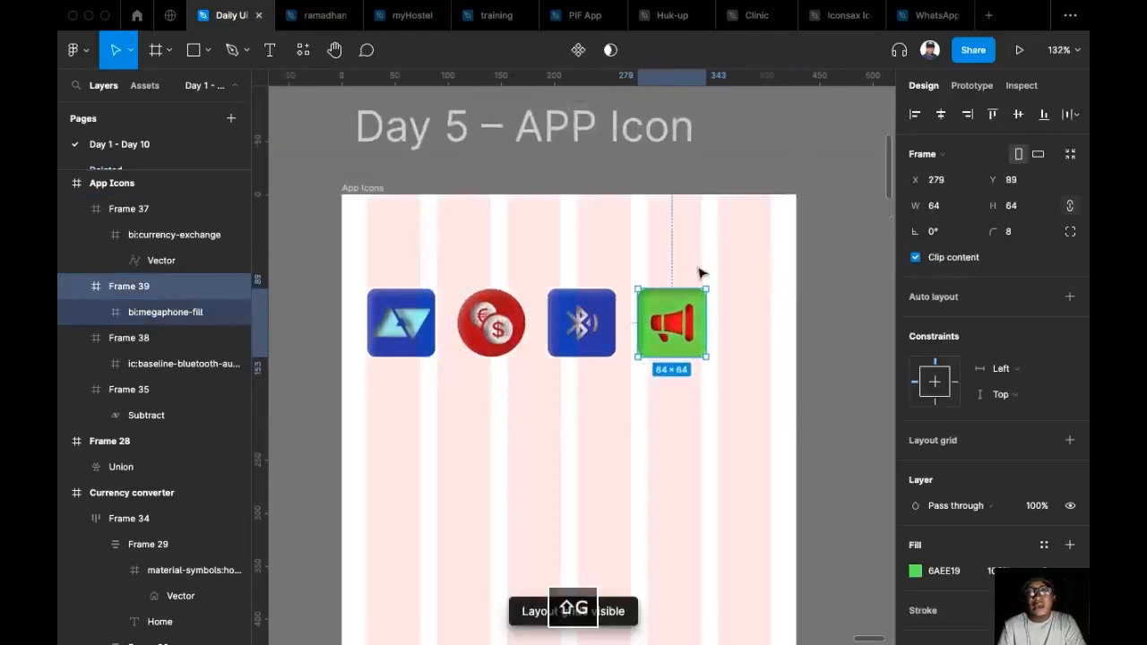
left_click_drag(356, 252, 763, 406)
left_click(823, 281)
left_click(647, 329)
left_click_drag(638, 329, 745, 329)
key("super+z")
Distribute the horizontal spacing evenly between all four app icons.
left_click_drag(777, 398, 353, 269)
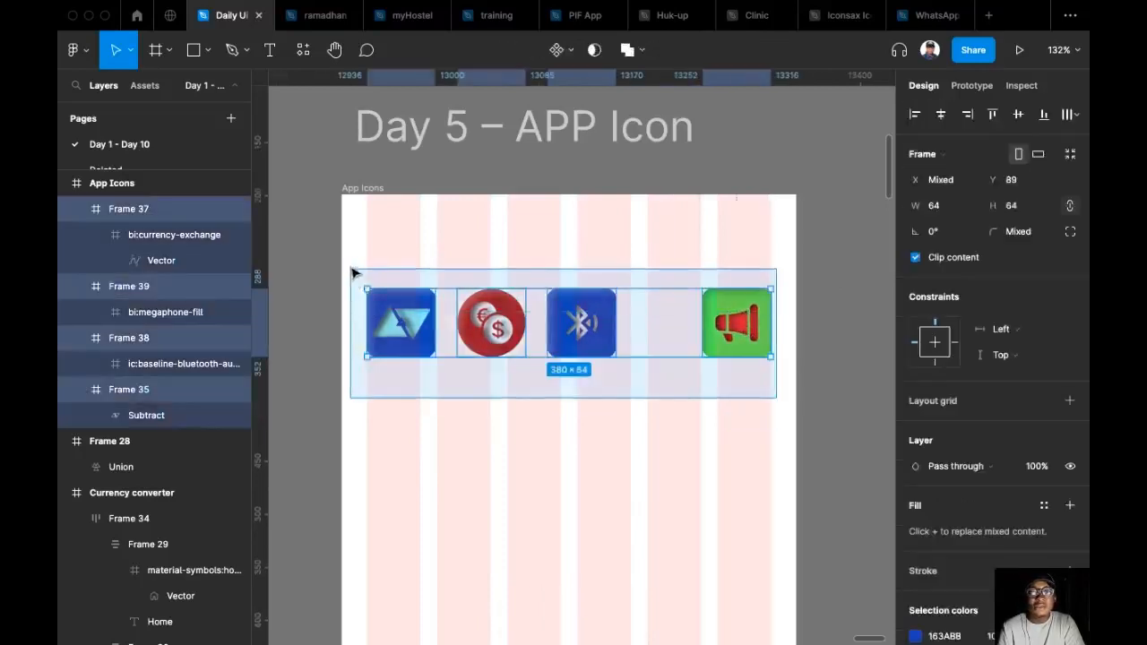
left_click(1069, 114)
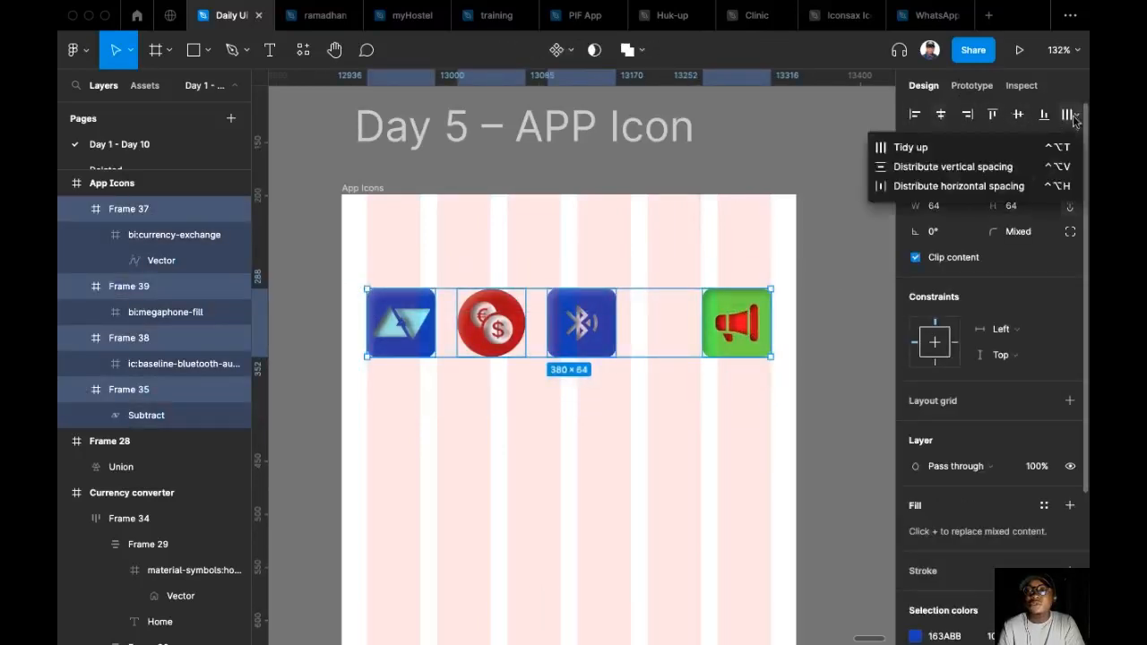
left_click(923, 185)
left_click(801, 177)
Move the whole row of four icons slightly down within the App Icons frame.
scroll(803, 184, "down", 5)
scroll(801, 183, "right", 3)
scroll(753, 254, "up", 3)
left_click_drag(698, 366, 453, 243)
left_click_drag(634, 299, 635, 320)
left_click(524, 228)
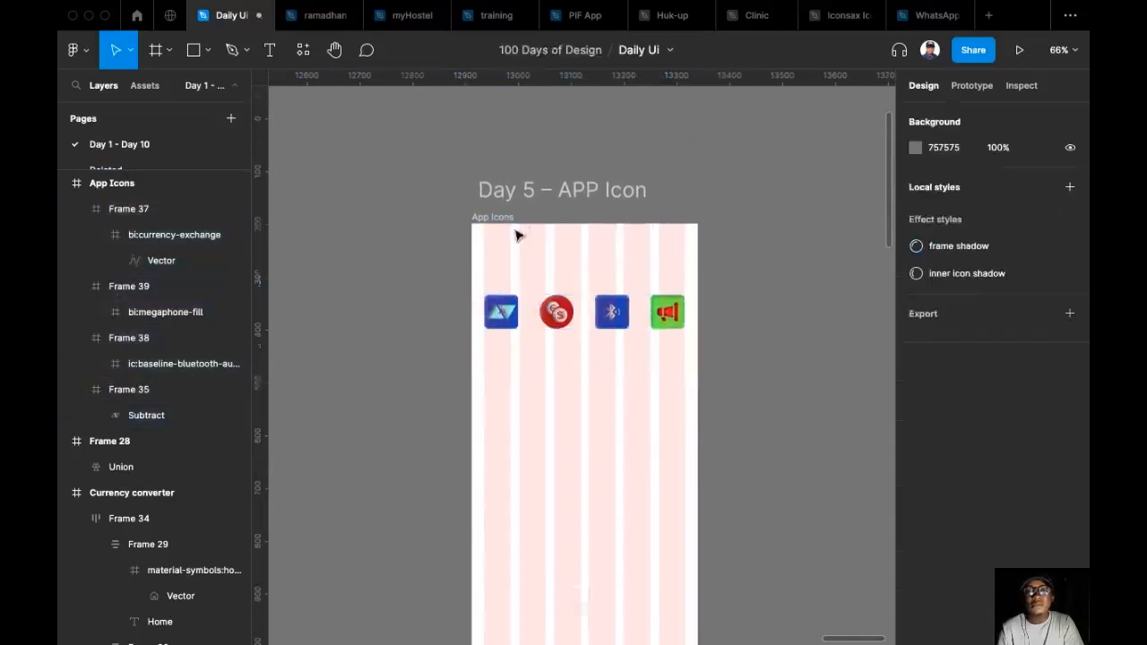
Change the App Icons frame's fill to black and hide the layout grid.
left_click(502, 218)
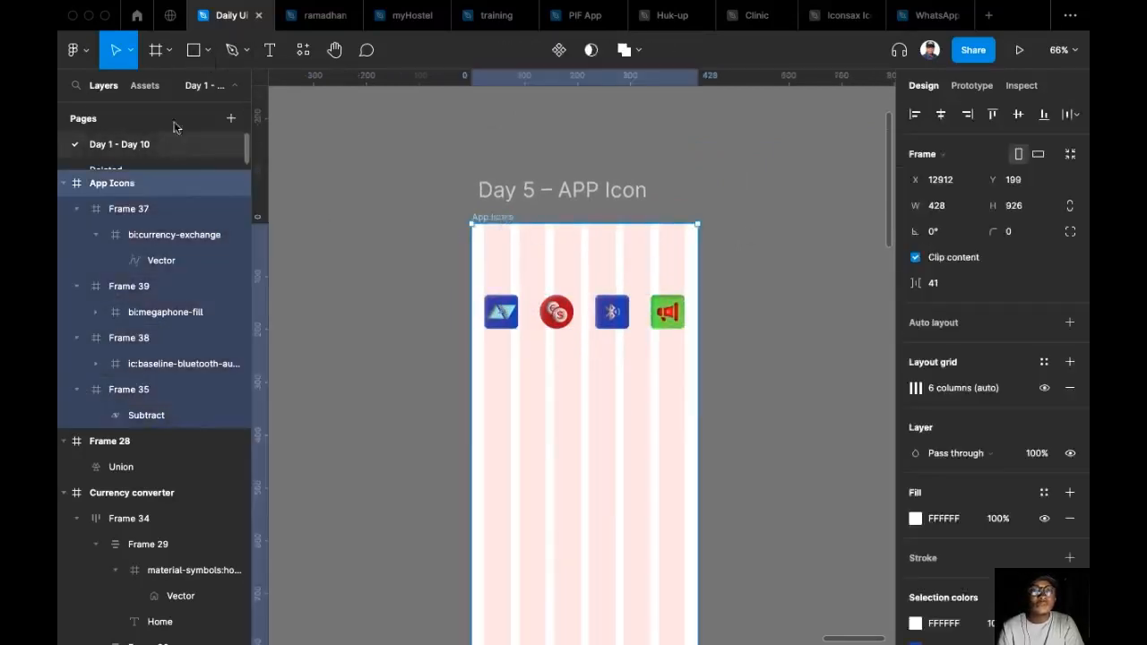
scroll(1026, 368, "down", 1)
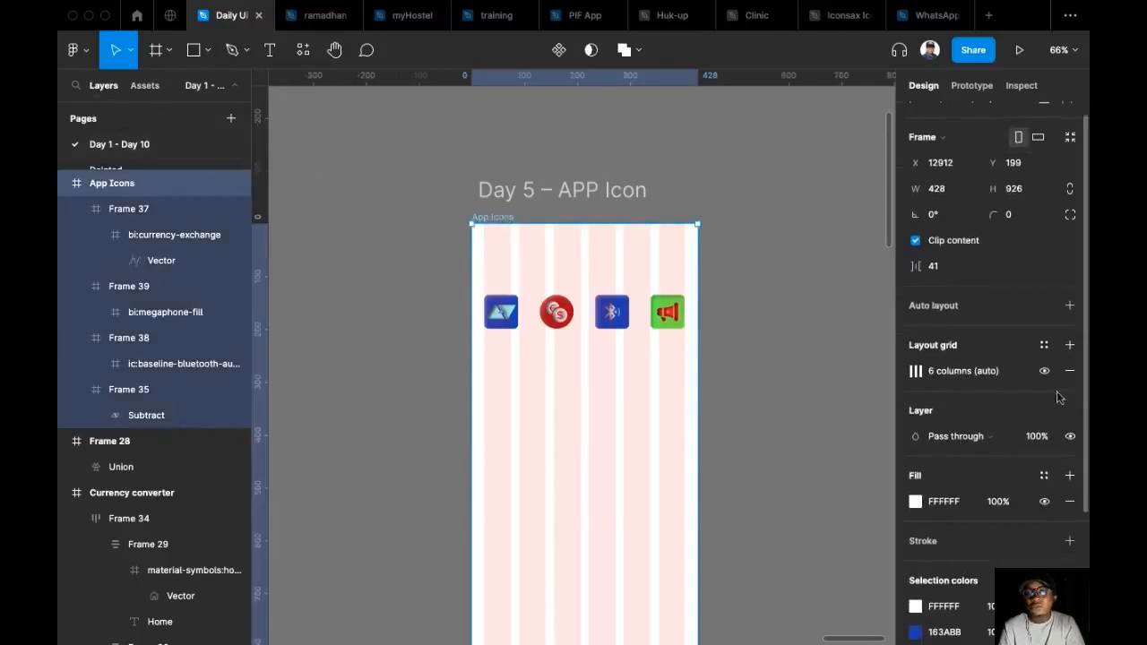
scroll(928, 507, "down", 3)
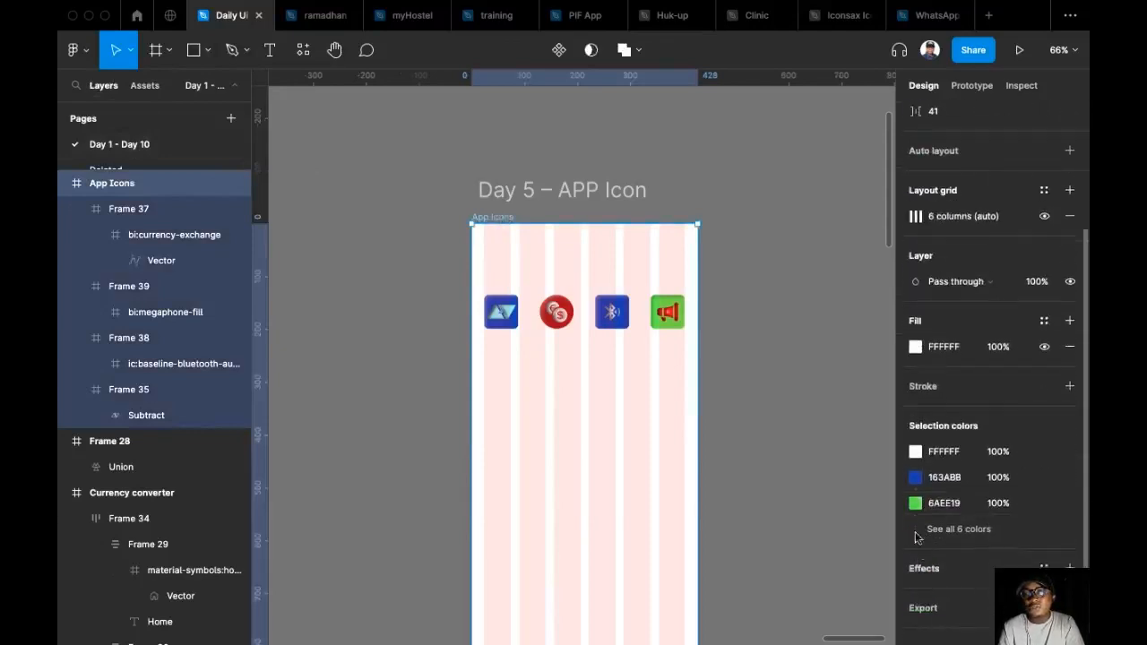
left_click(915, 346)
left_click_drag(781, 281, 696, 451)
left_click(305, 301)
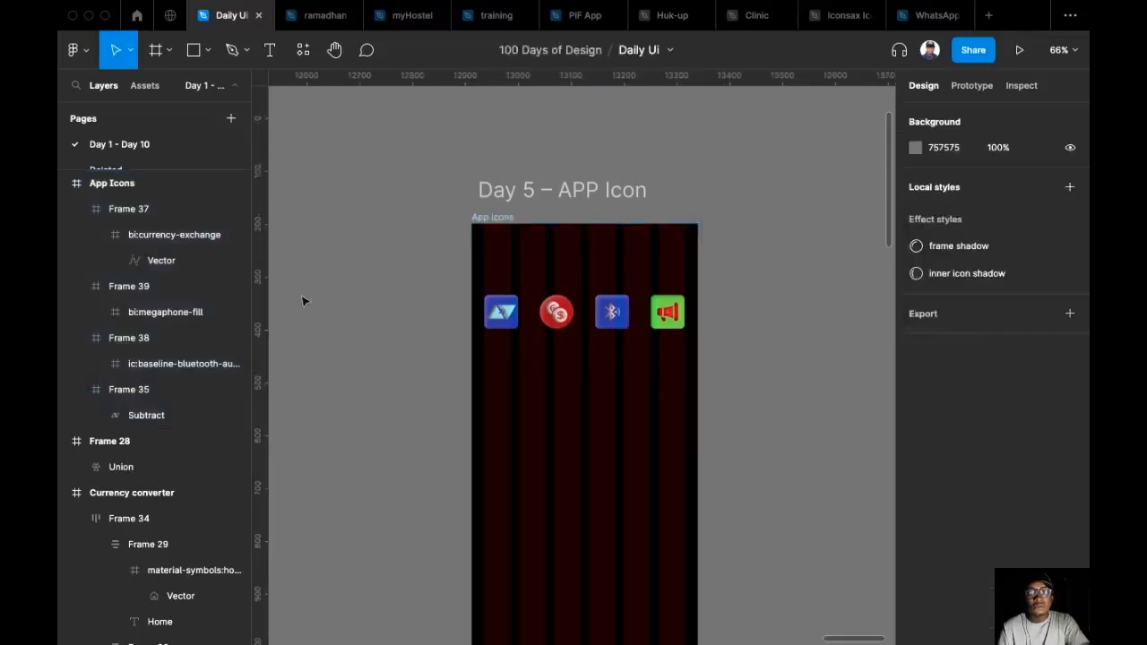
key("shift+g")
Examine the row of four app icons against the black frame at different zoom levels.
scroll(322, 250, "down", 2)
scroll(324, 260, "down", 1)
scroll(325, 266, "up", 2)
scroll(695, 409, "up", 4)
scroll(704, 353, "down", 1)
left_click_drag(701, 348, 718, 324)
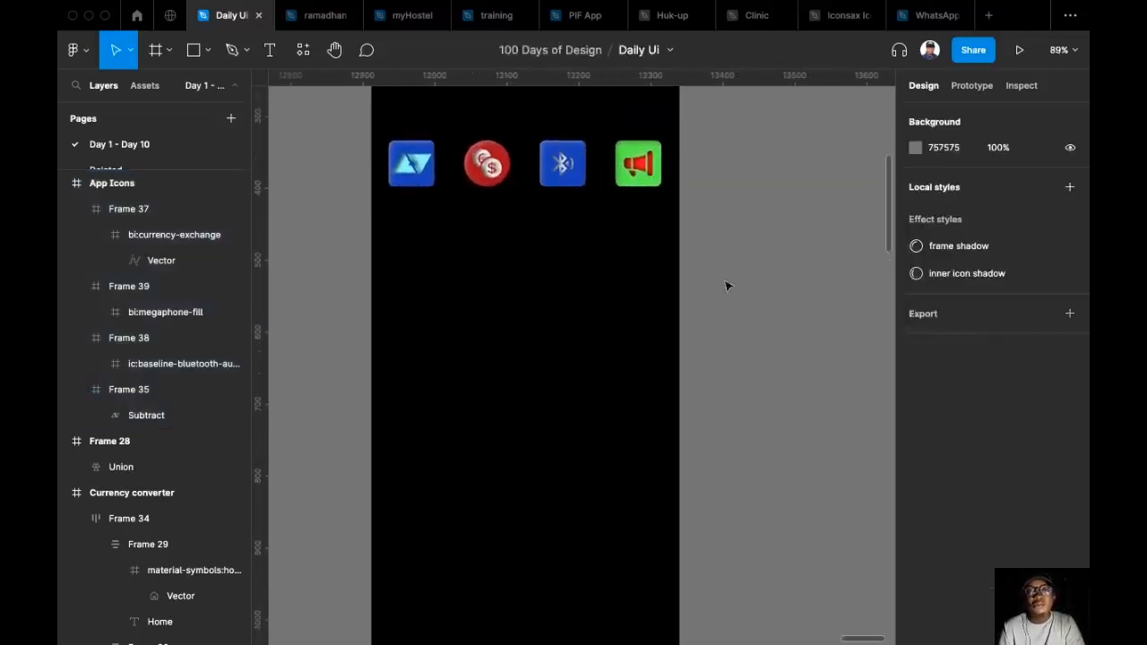
scroll(727, 286, "up", 2)
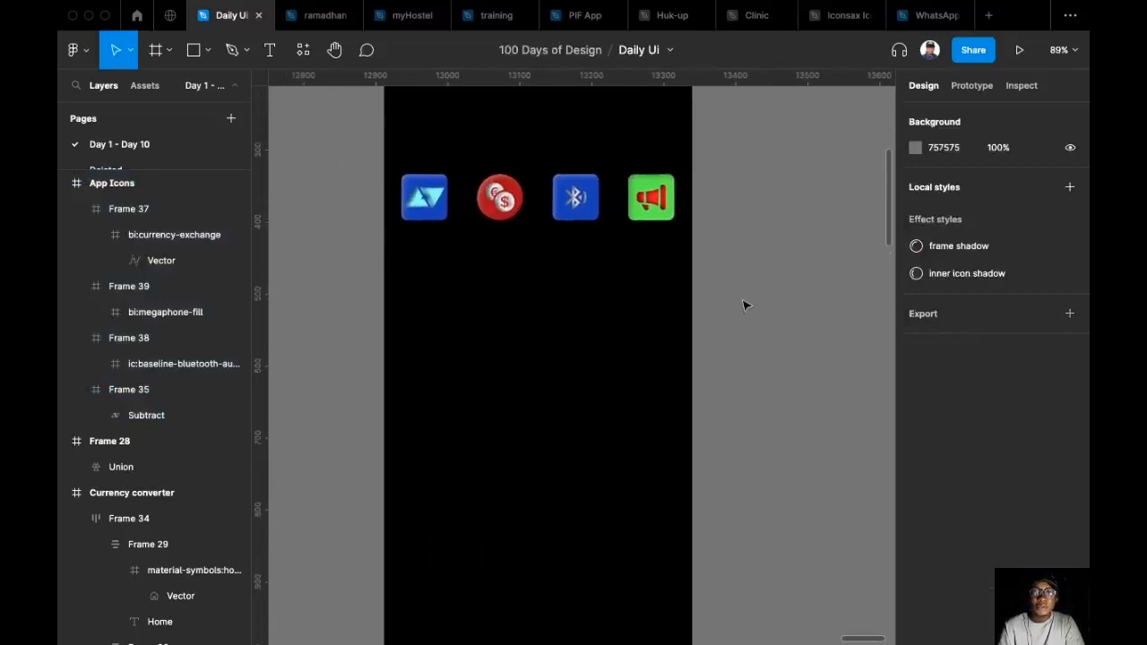
scroll(743, 306, "down", 1)
scroll(743, 306, "down", 2)
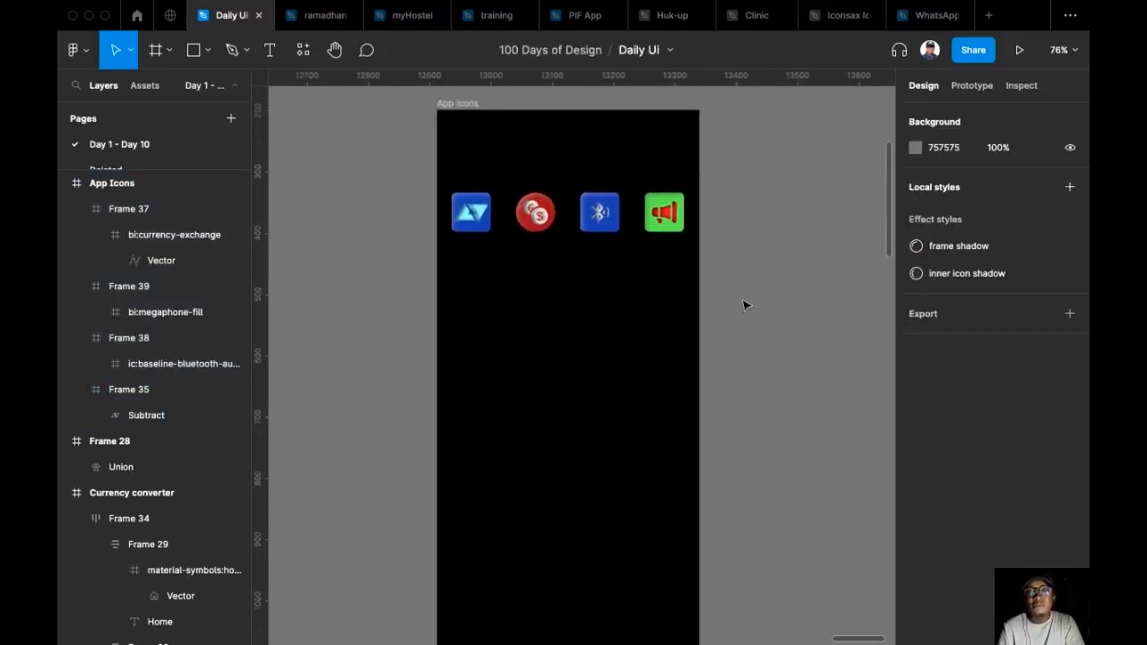
scroll(741, 307, "up", 4)
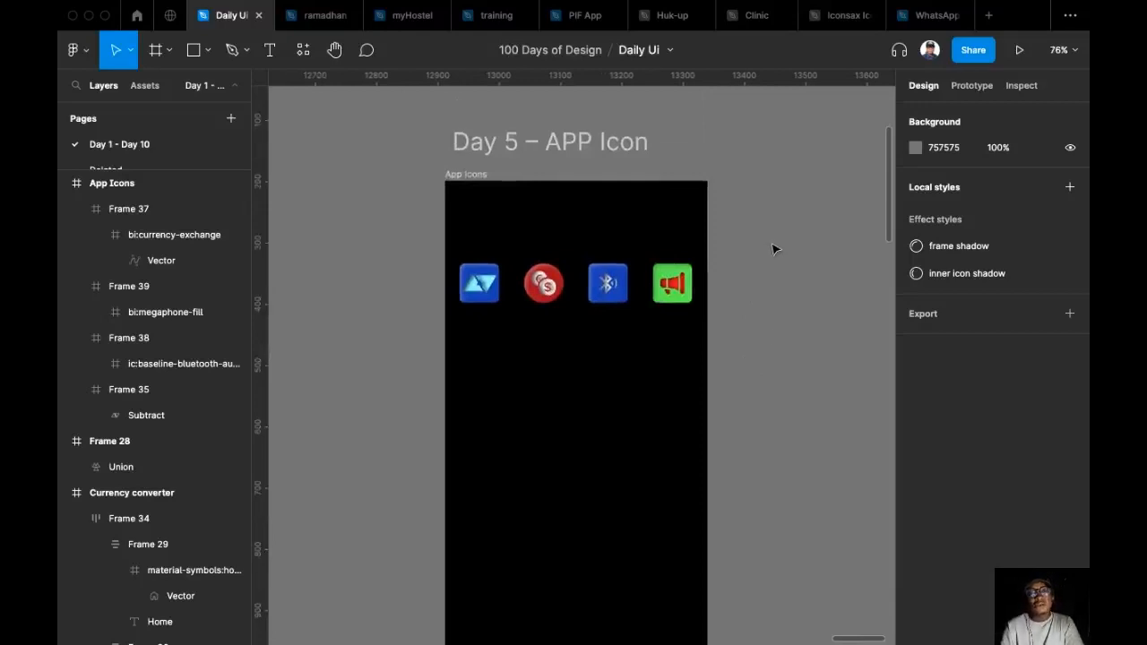
scroll(771, 311, "down", 3)
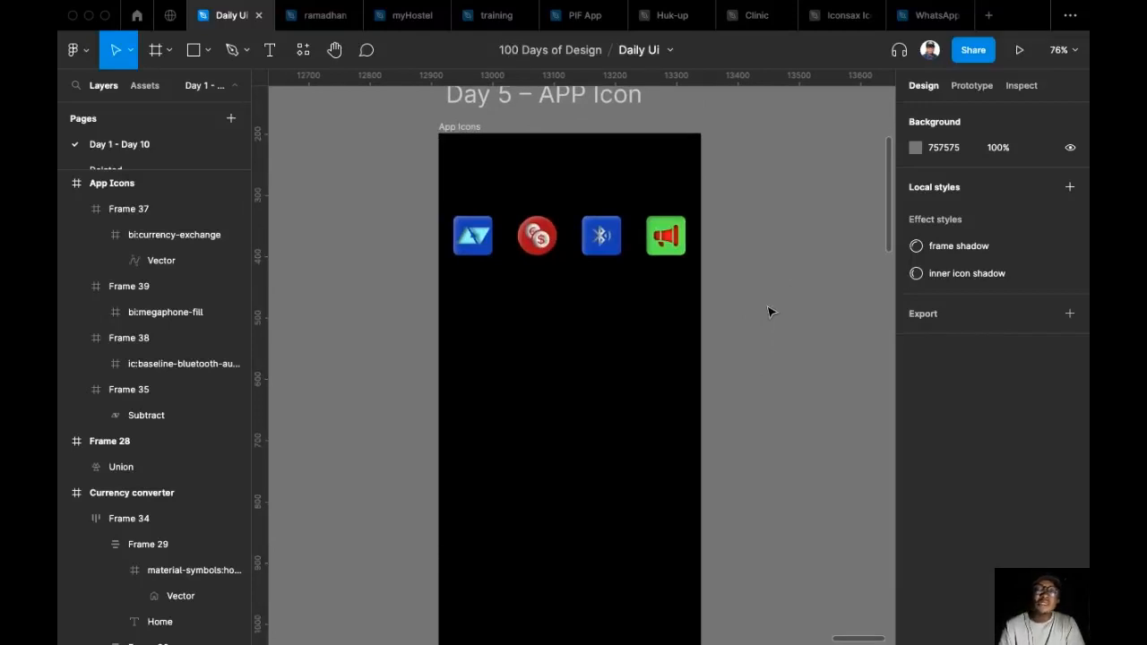
scroll(764, 310, "up", 5)
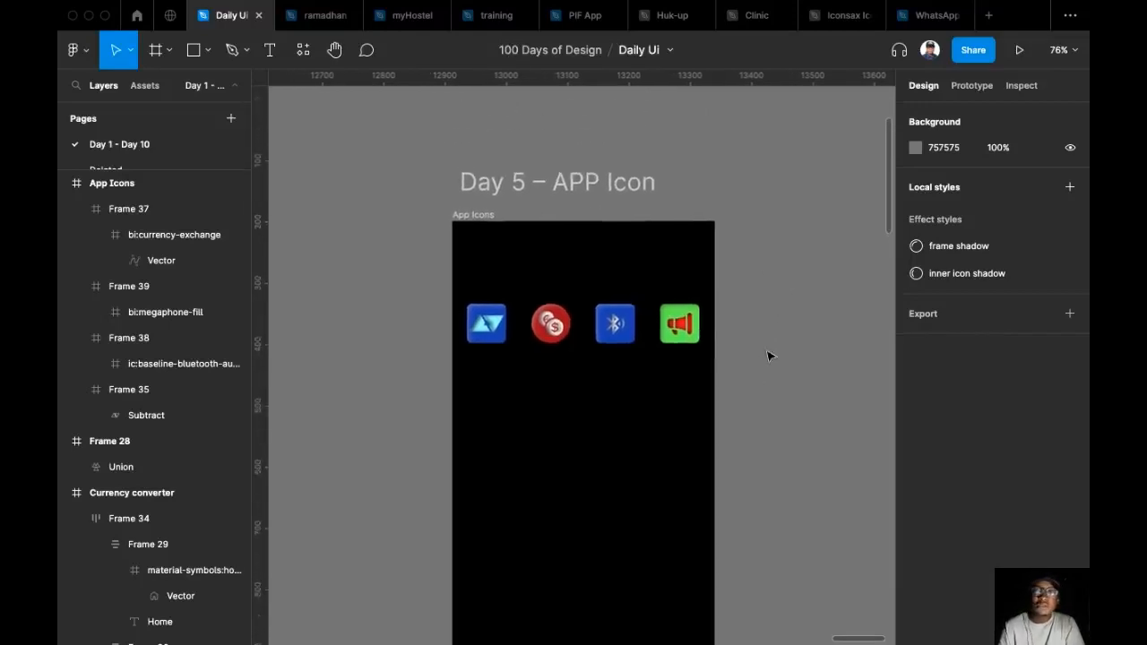